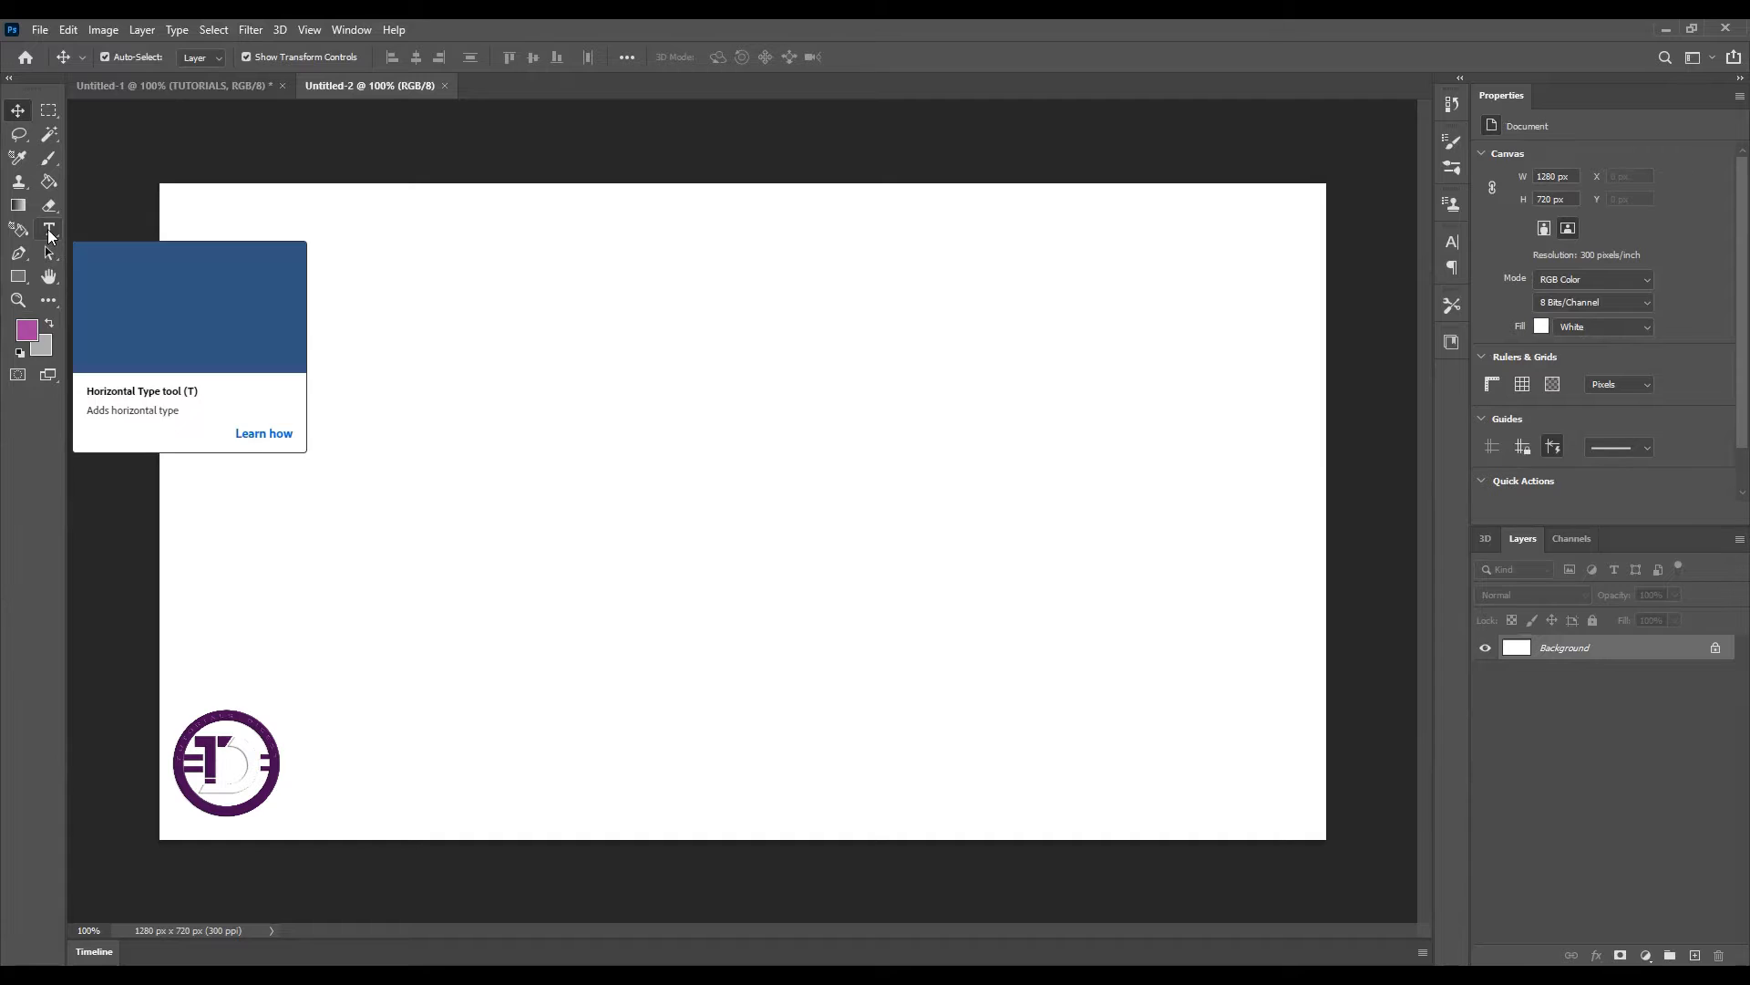
Draw a text box on the canvas and enter the word TUTORIALS
{"action": "left_click_drag", "start_coordinate": [301, 327], "coordinate": [1216, 502]}
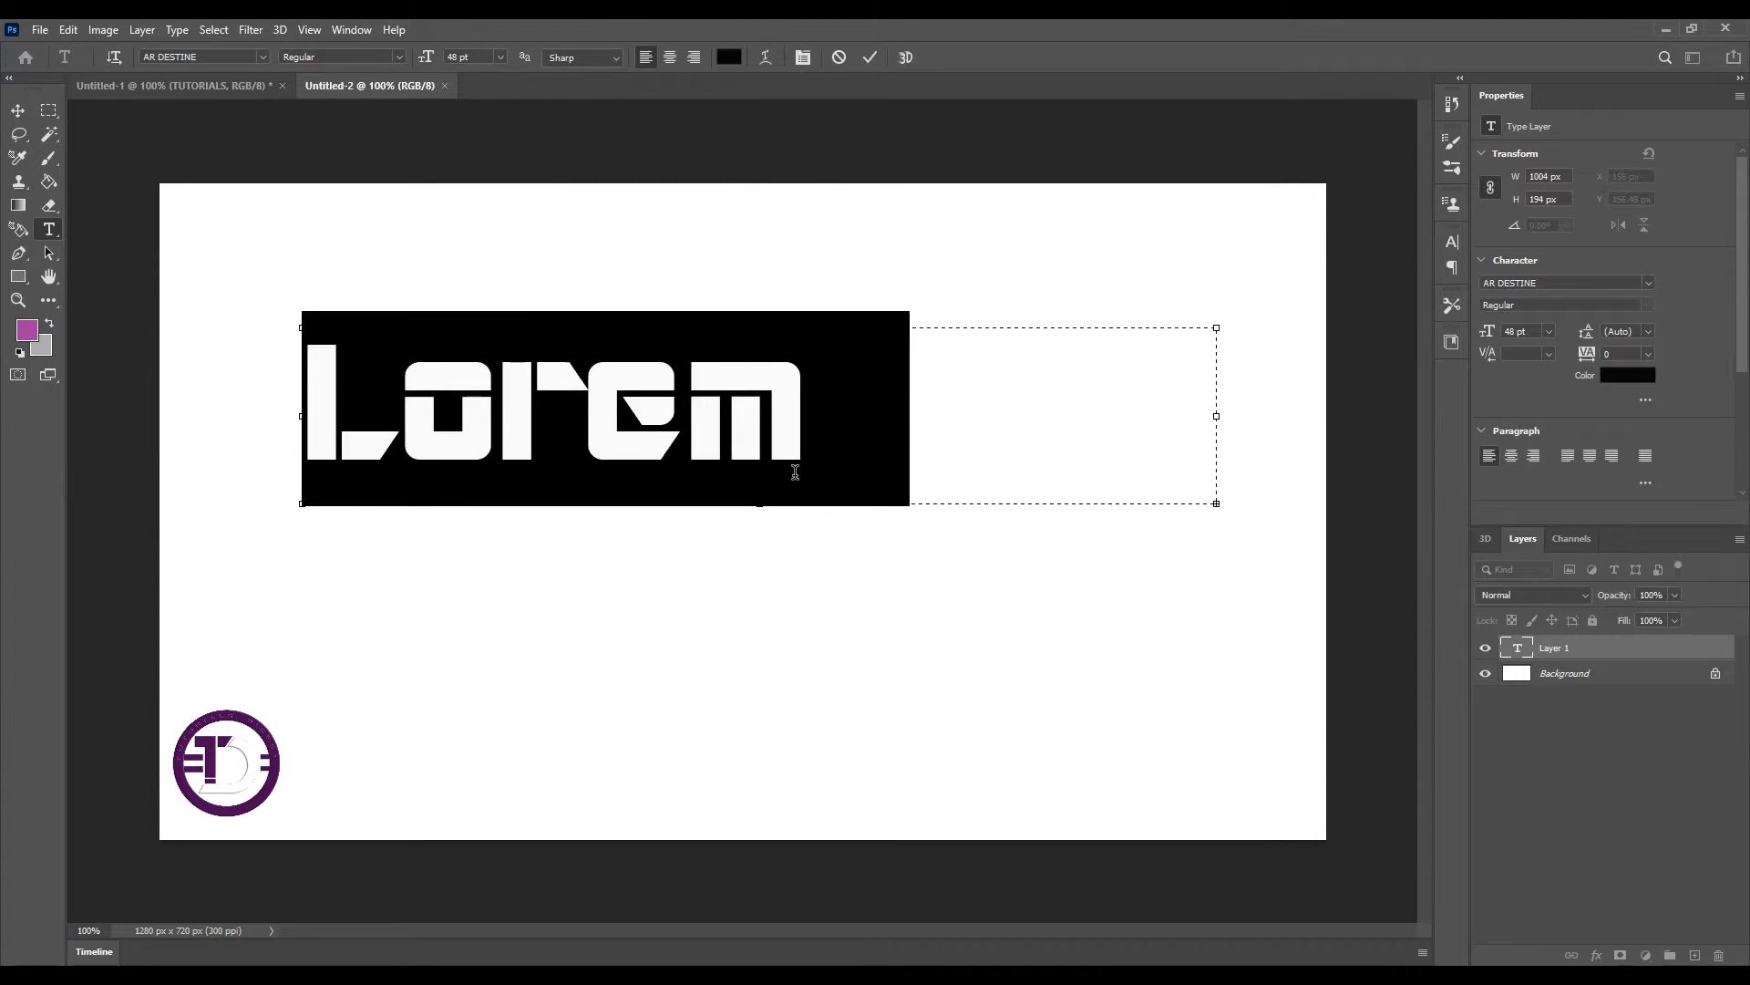
{"action": "type", "text": "TUTORIALS"}
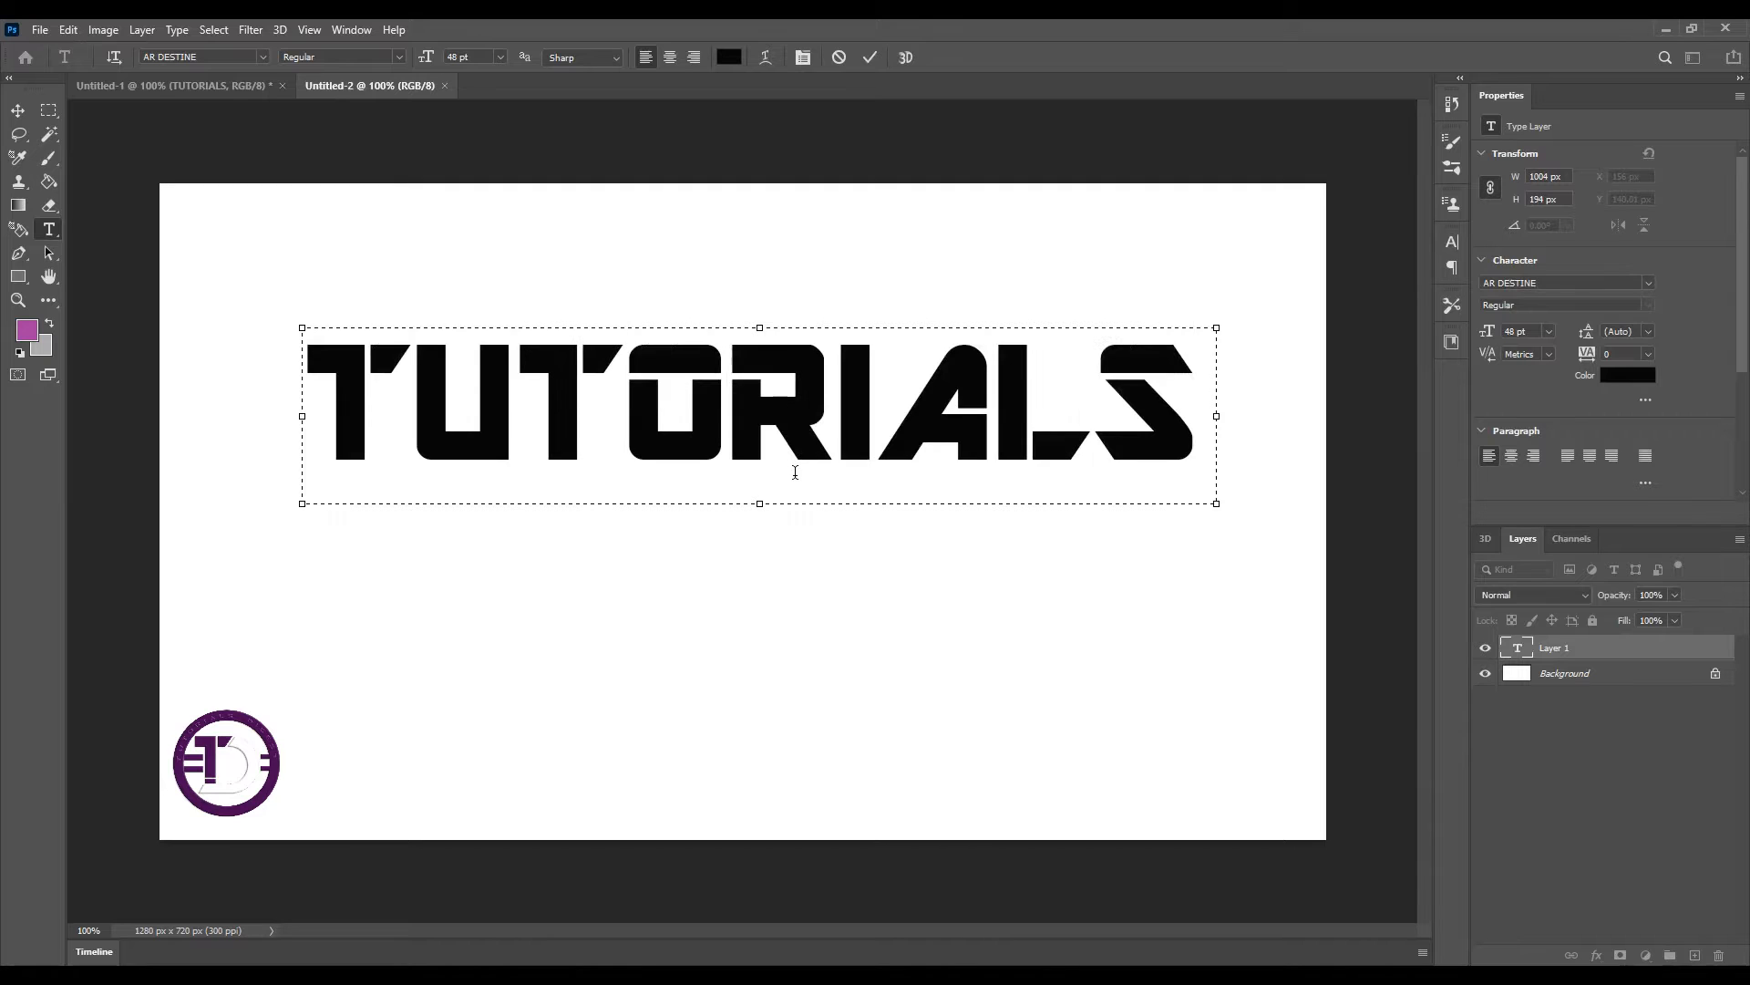
Duplicate the TUTORIALS text layer, placing the copy directly below the original
{"action": "left_click", "coordinate": [17, 109]}
{"action": "left_click_drag", "start_coordinate": [755, 410], "coordinate": [766, 599]}
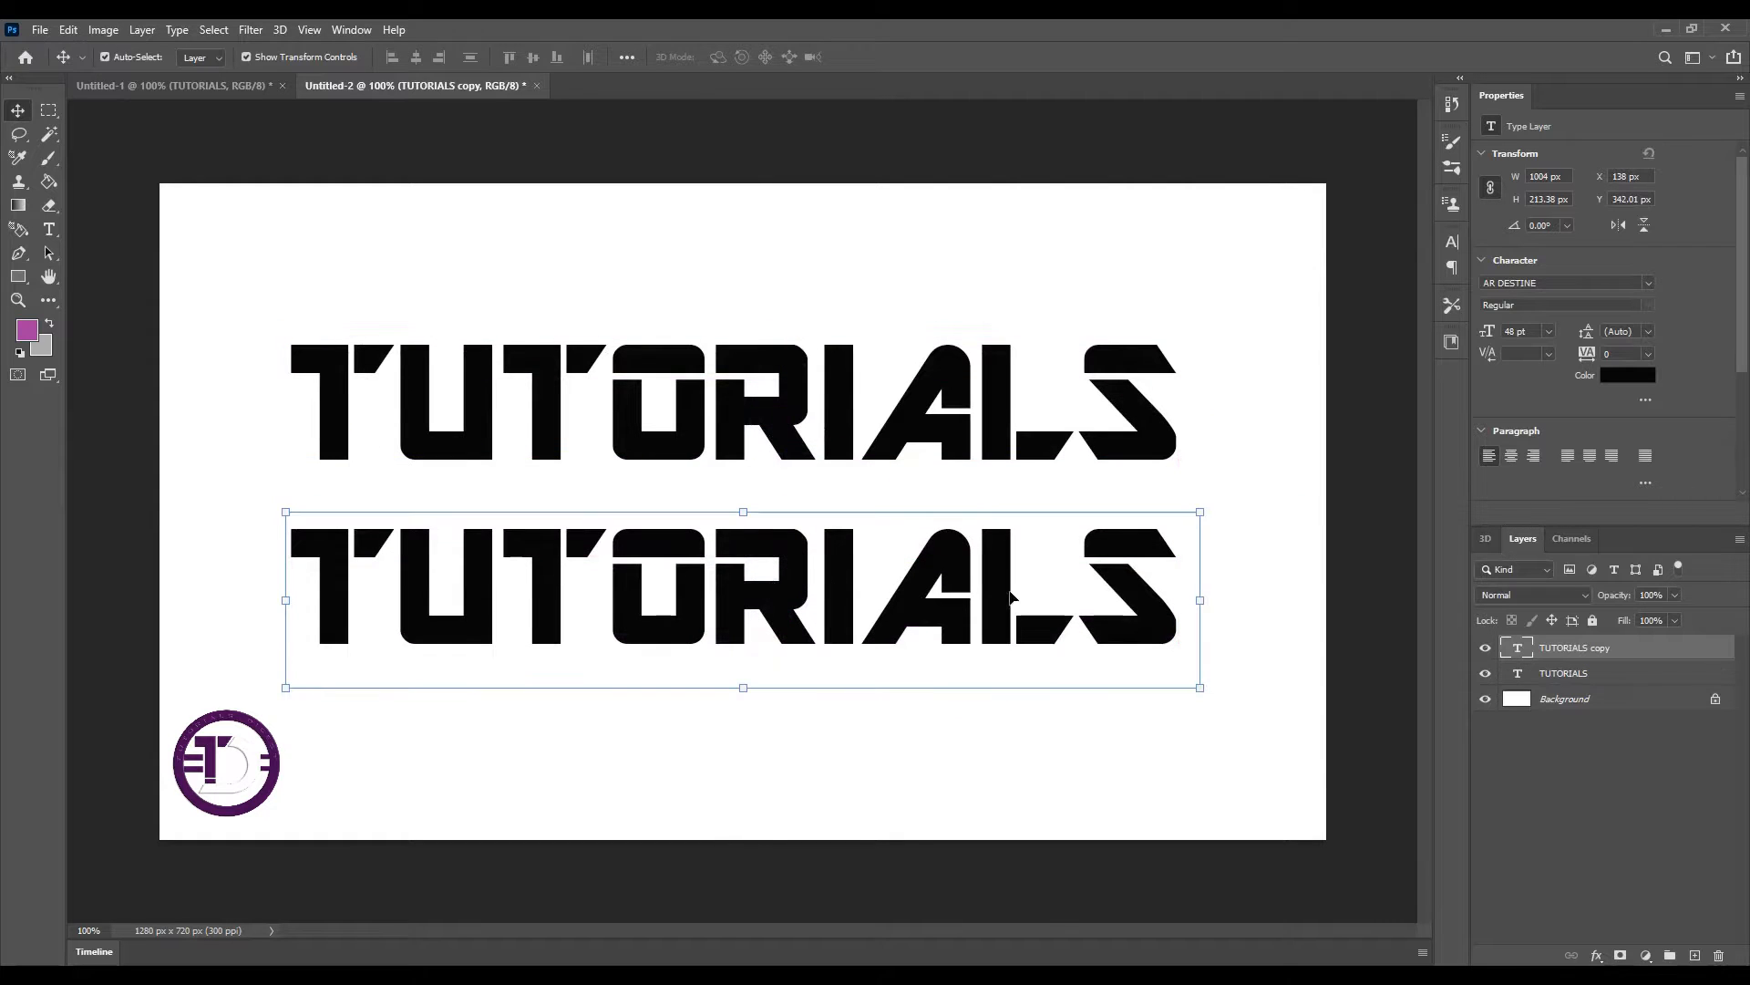
Replace the duplicated text with the word DIGEST
{"action": "left_click", "coordinate": [49, 229]}
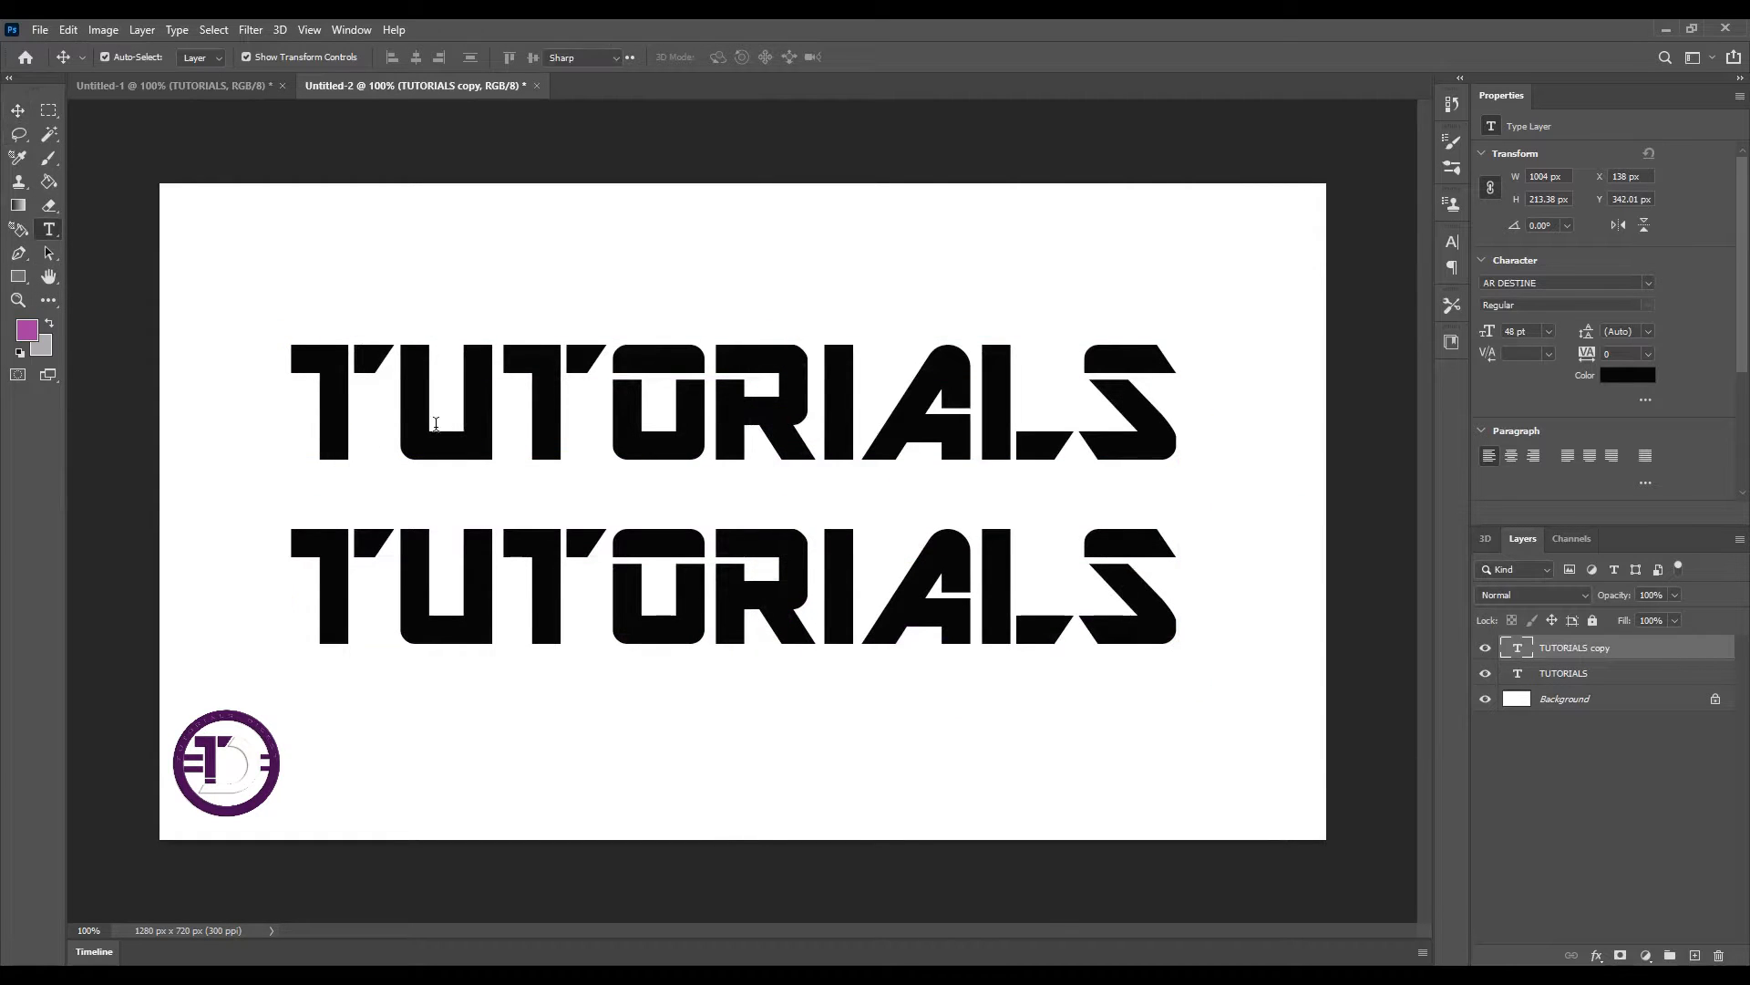
{"action": "left_click", "coordinate": [711, 592]}
{"action": "left_click_drag", "start_coordinate": [1179, 593], "coordinate": [315, 556]}
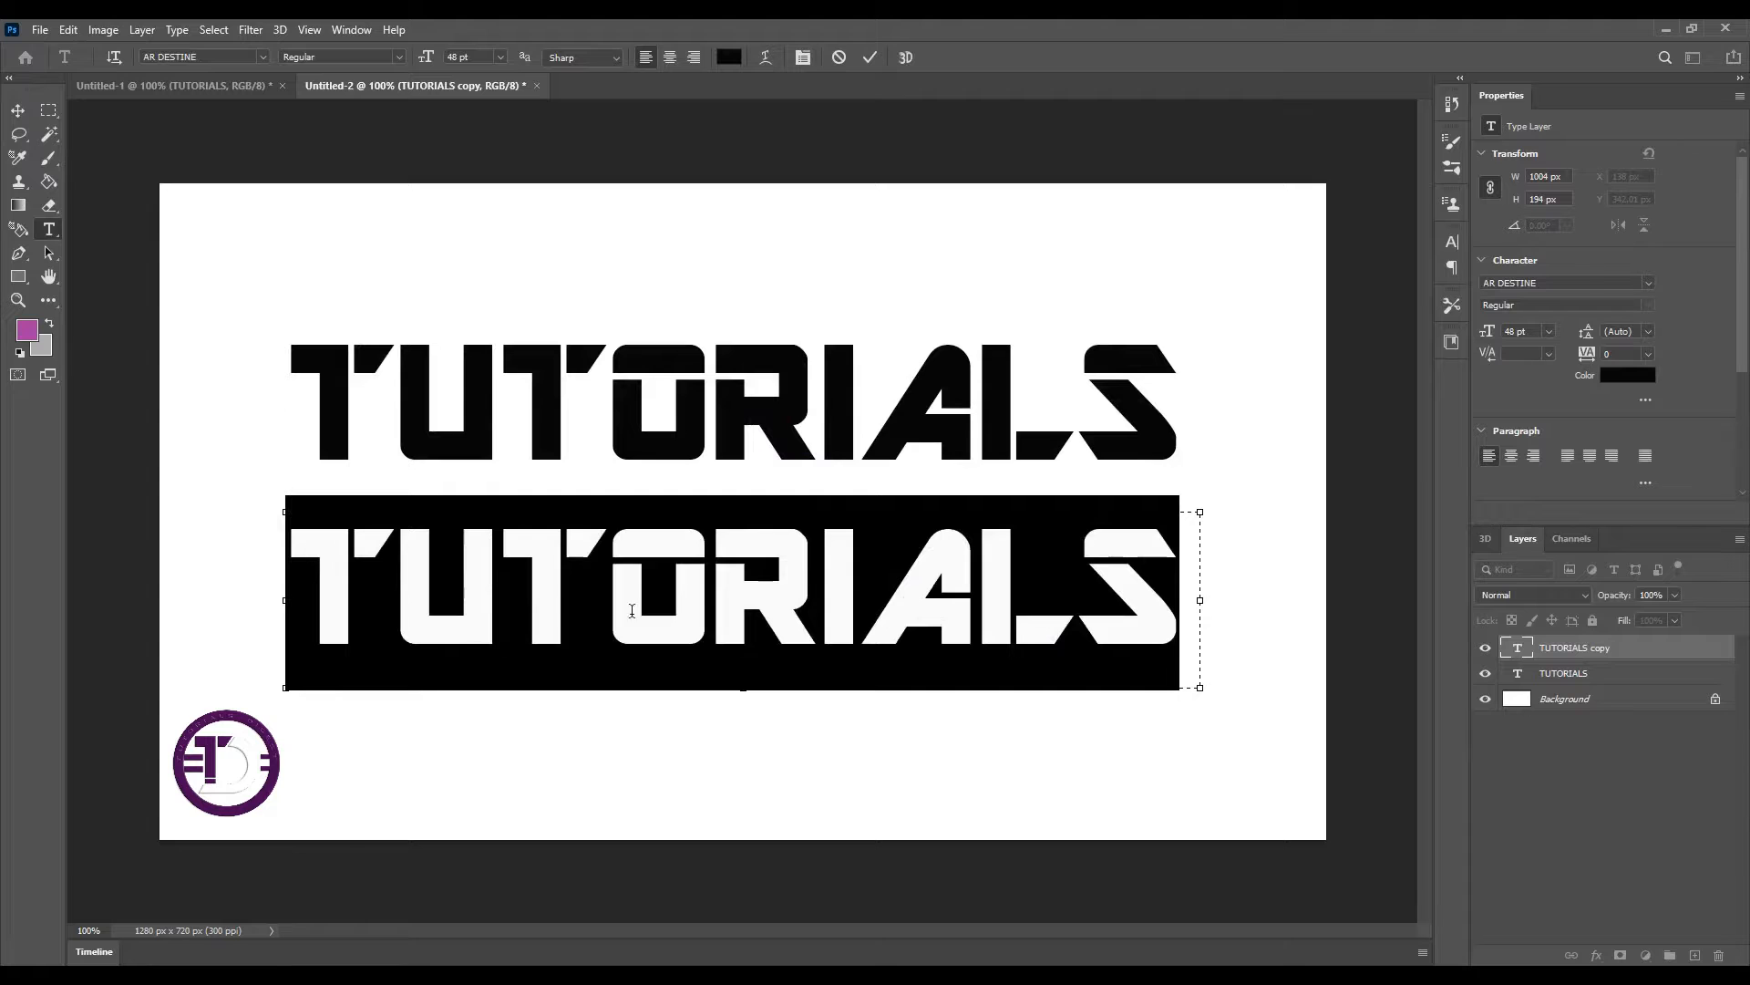
{"action": "type", "text": "DIGEST"}
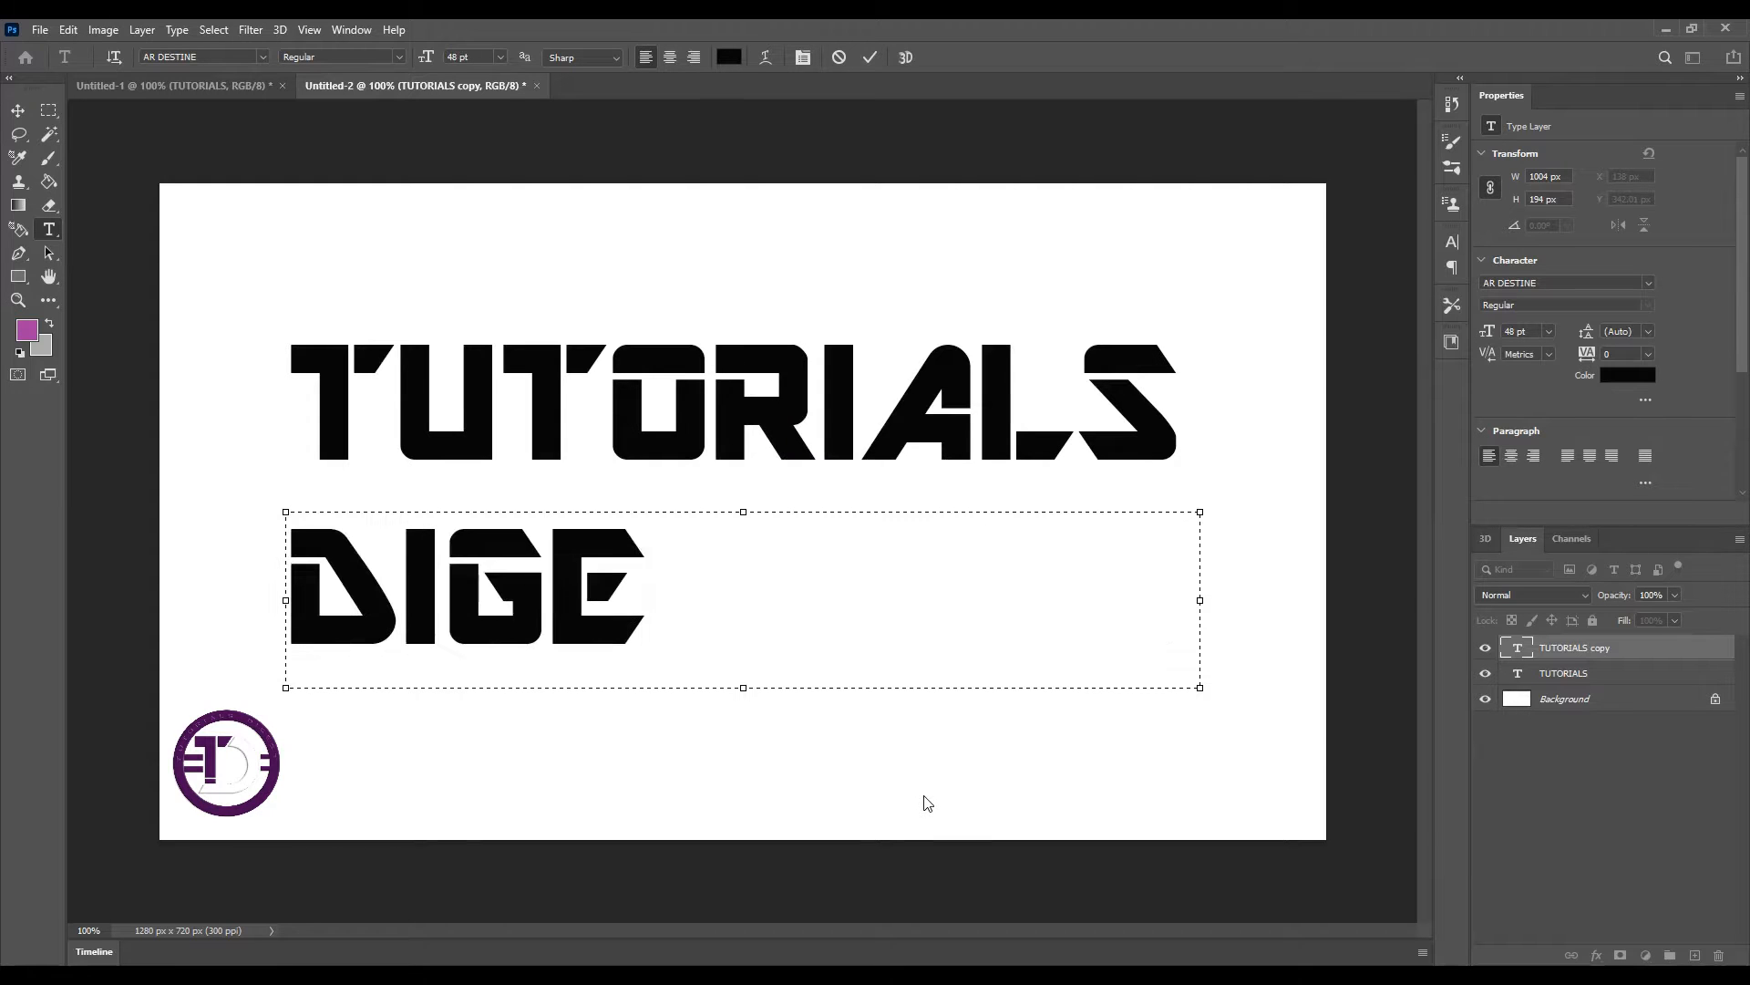
Set the tracking of the DIGEST text to 340 so the letters spread across the line
{"action": "left_click_drag", "start_coordinate": [898, 595], "coordinate": [285, 592]}
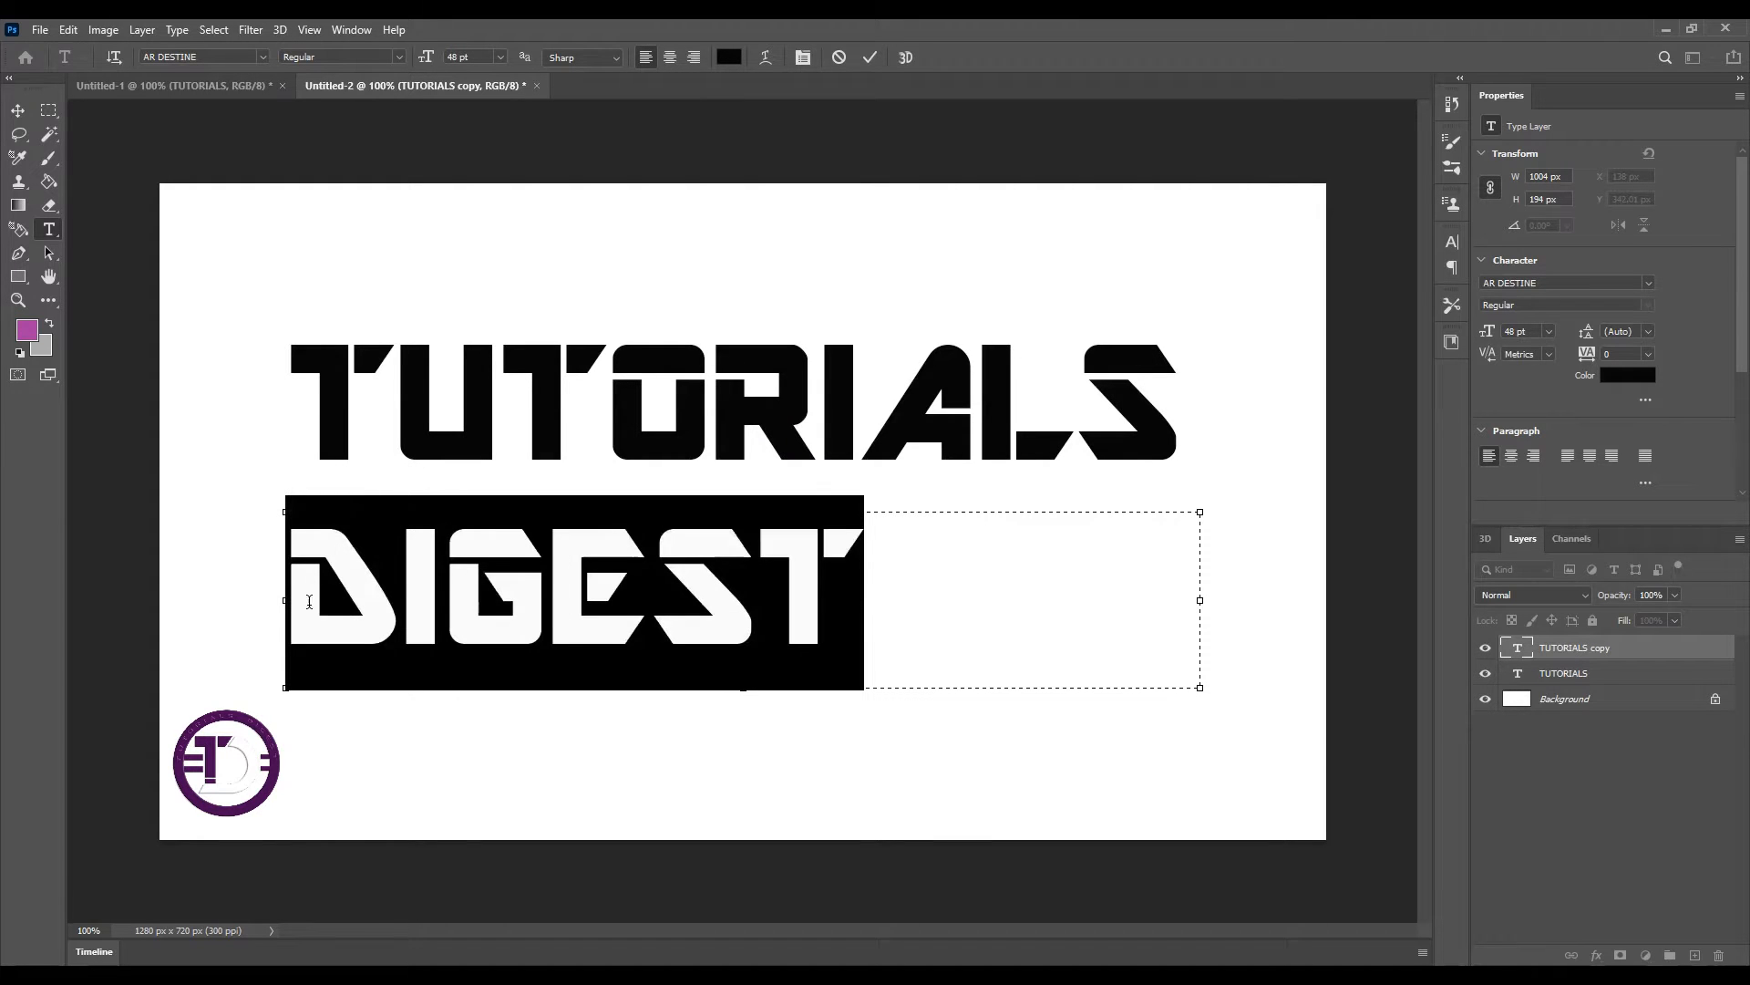
{"action": "left_click", "coordinate": [802, 57]}
{"action": "scroll", "coordinate": [1384, 306], "scroll_direction": "up", "scroll_amount": 18}
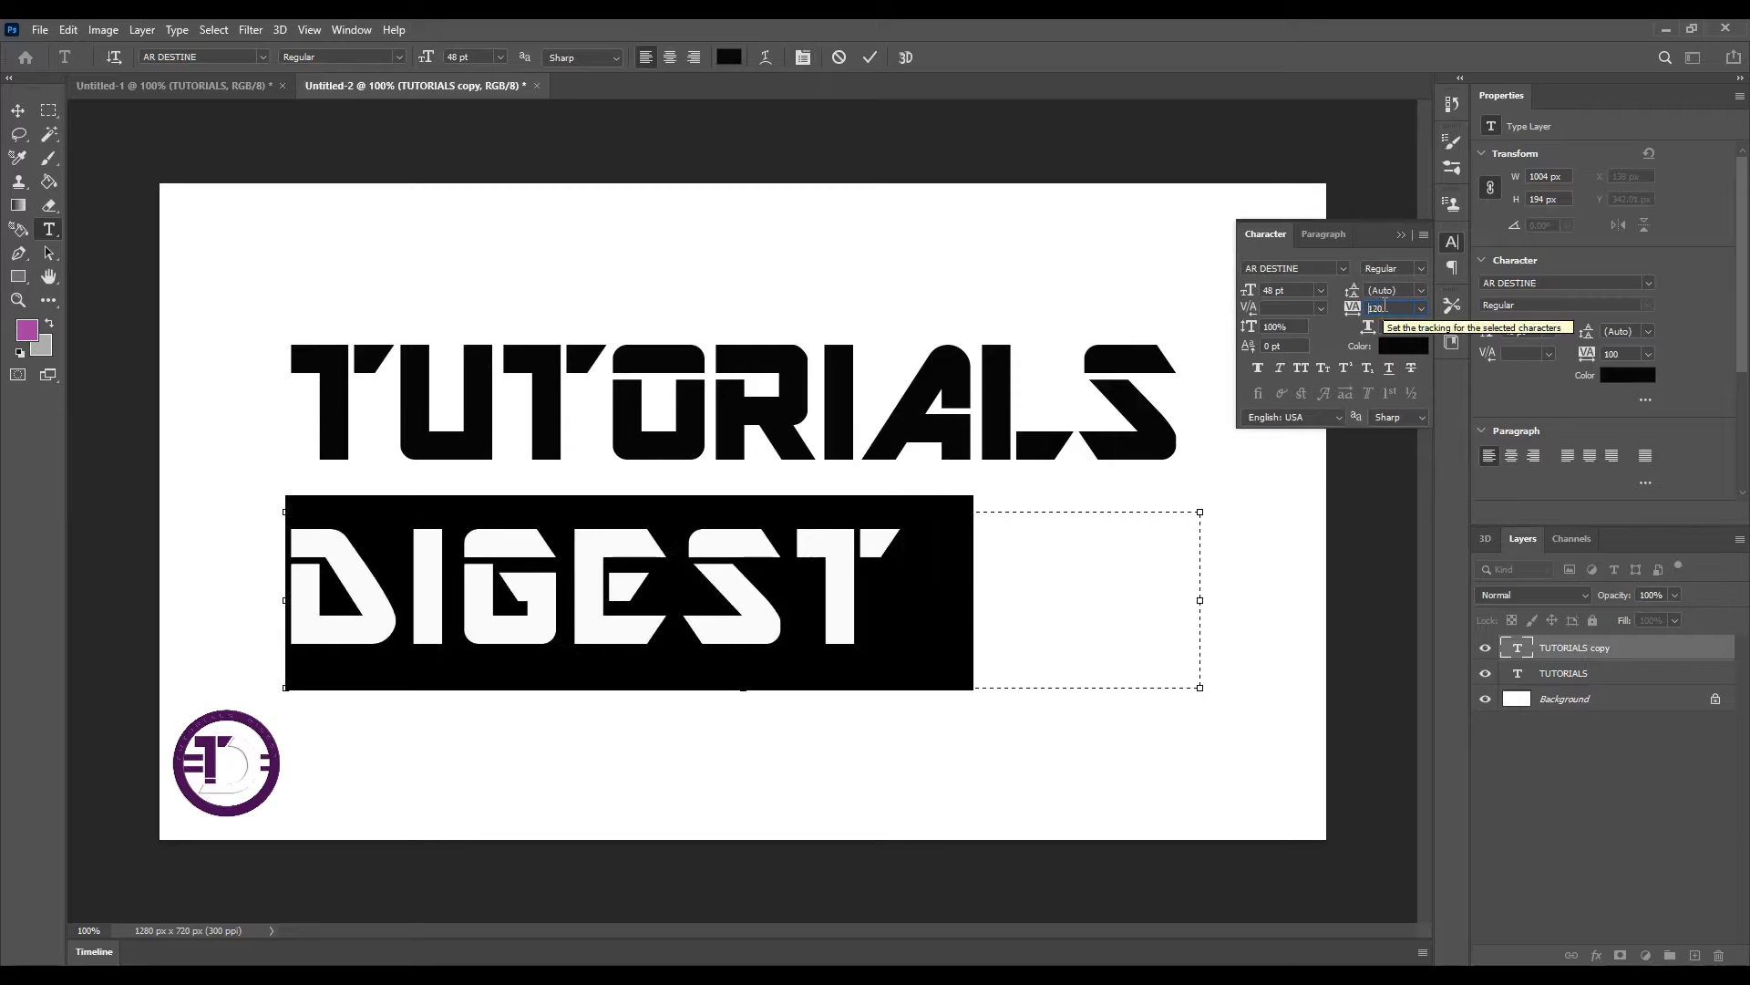
{"action": "scroll", "coordinate": [1385, 305], "scroll_direction": "up", "scroll_amount": 12}
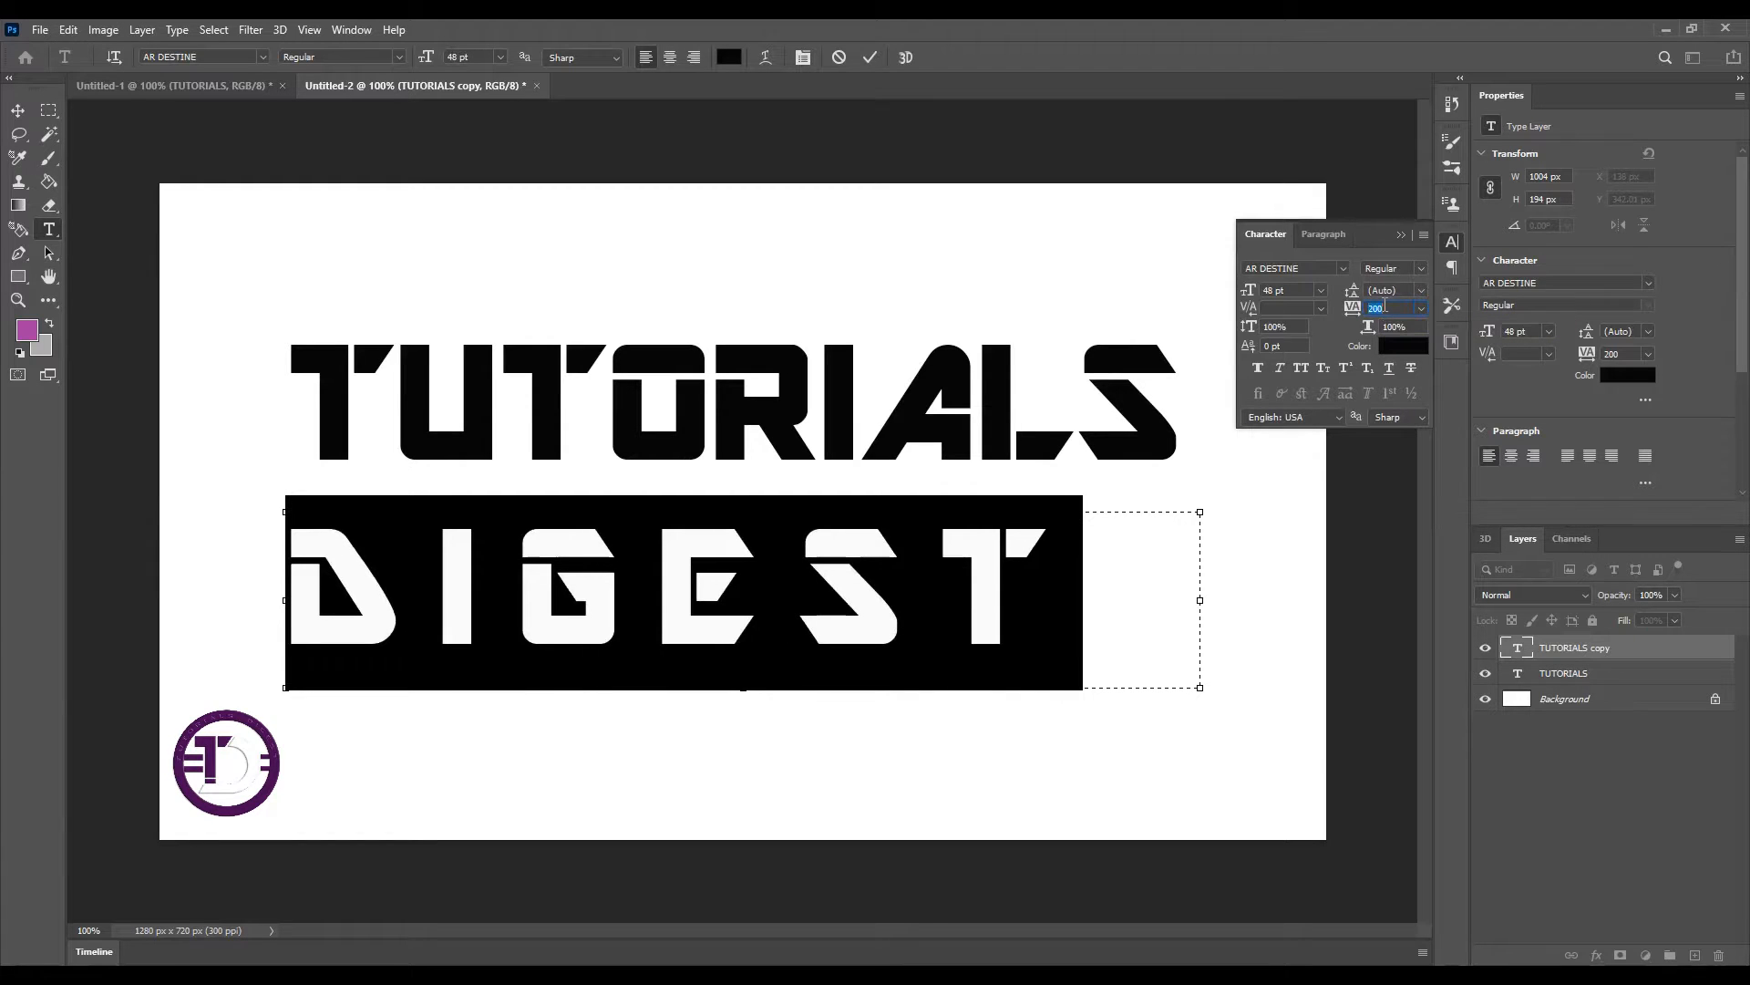
{"action": "scroll", "coordinate": [1385, 306], "scroll_direction": "up", "scroll_amount": 4}
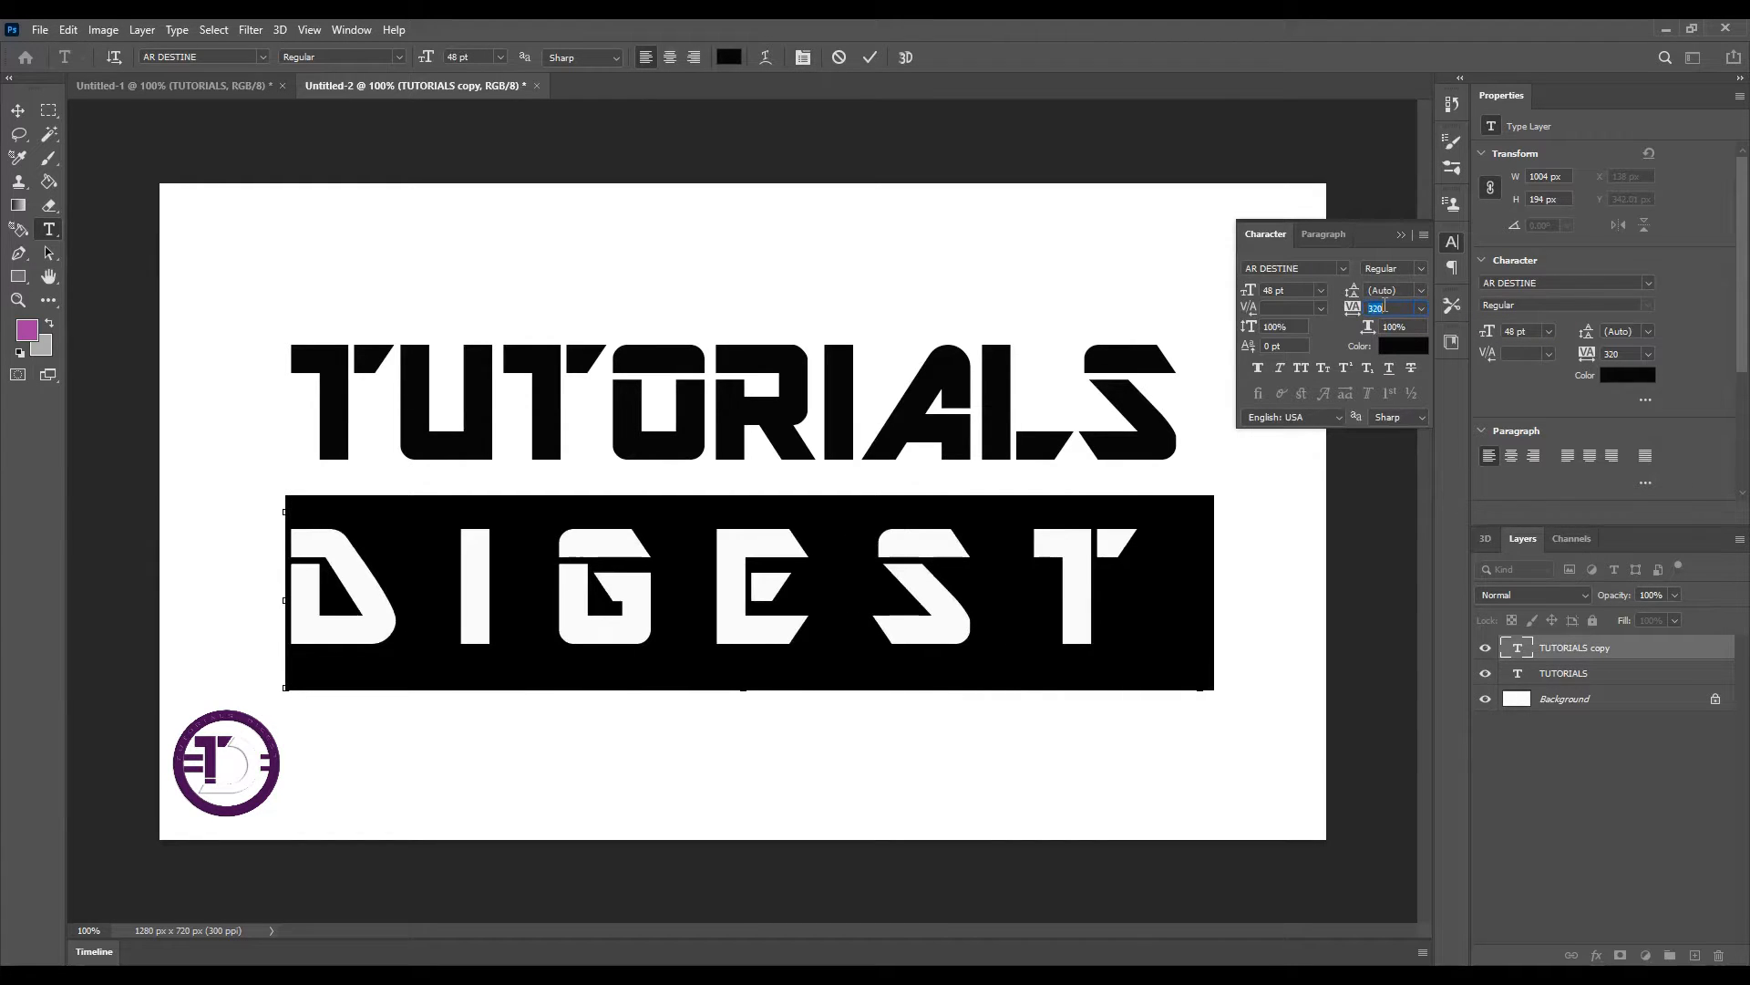
{"action": "left_click", "coordinate": [1402, 235]}
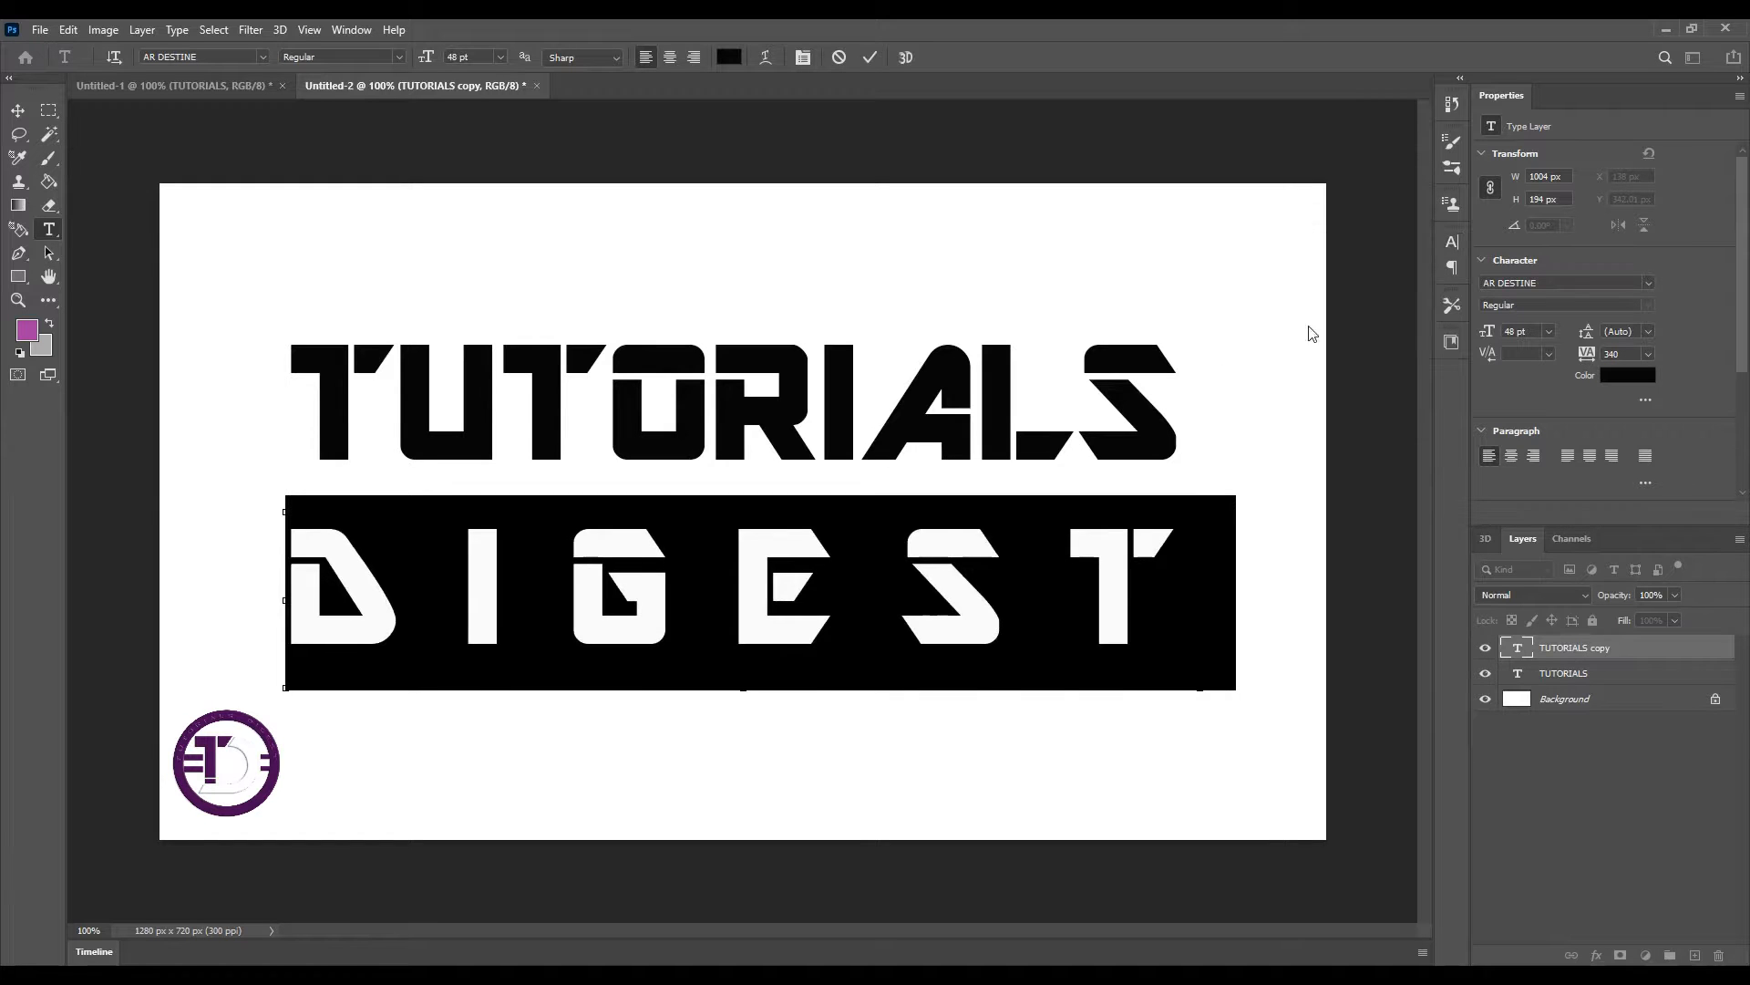
Reposition the TUTORIALS and DIGEST lines slightly to align and space them
{"action": "left_click", "coordinate": [18, 111]}
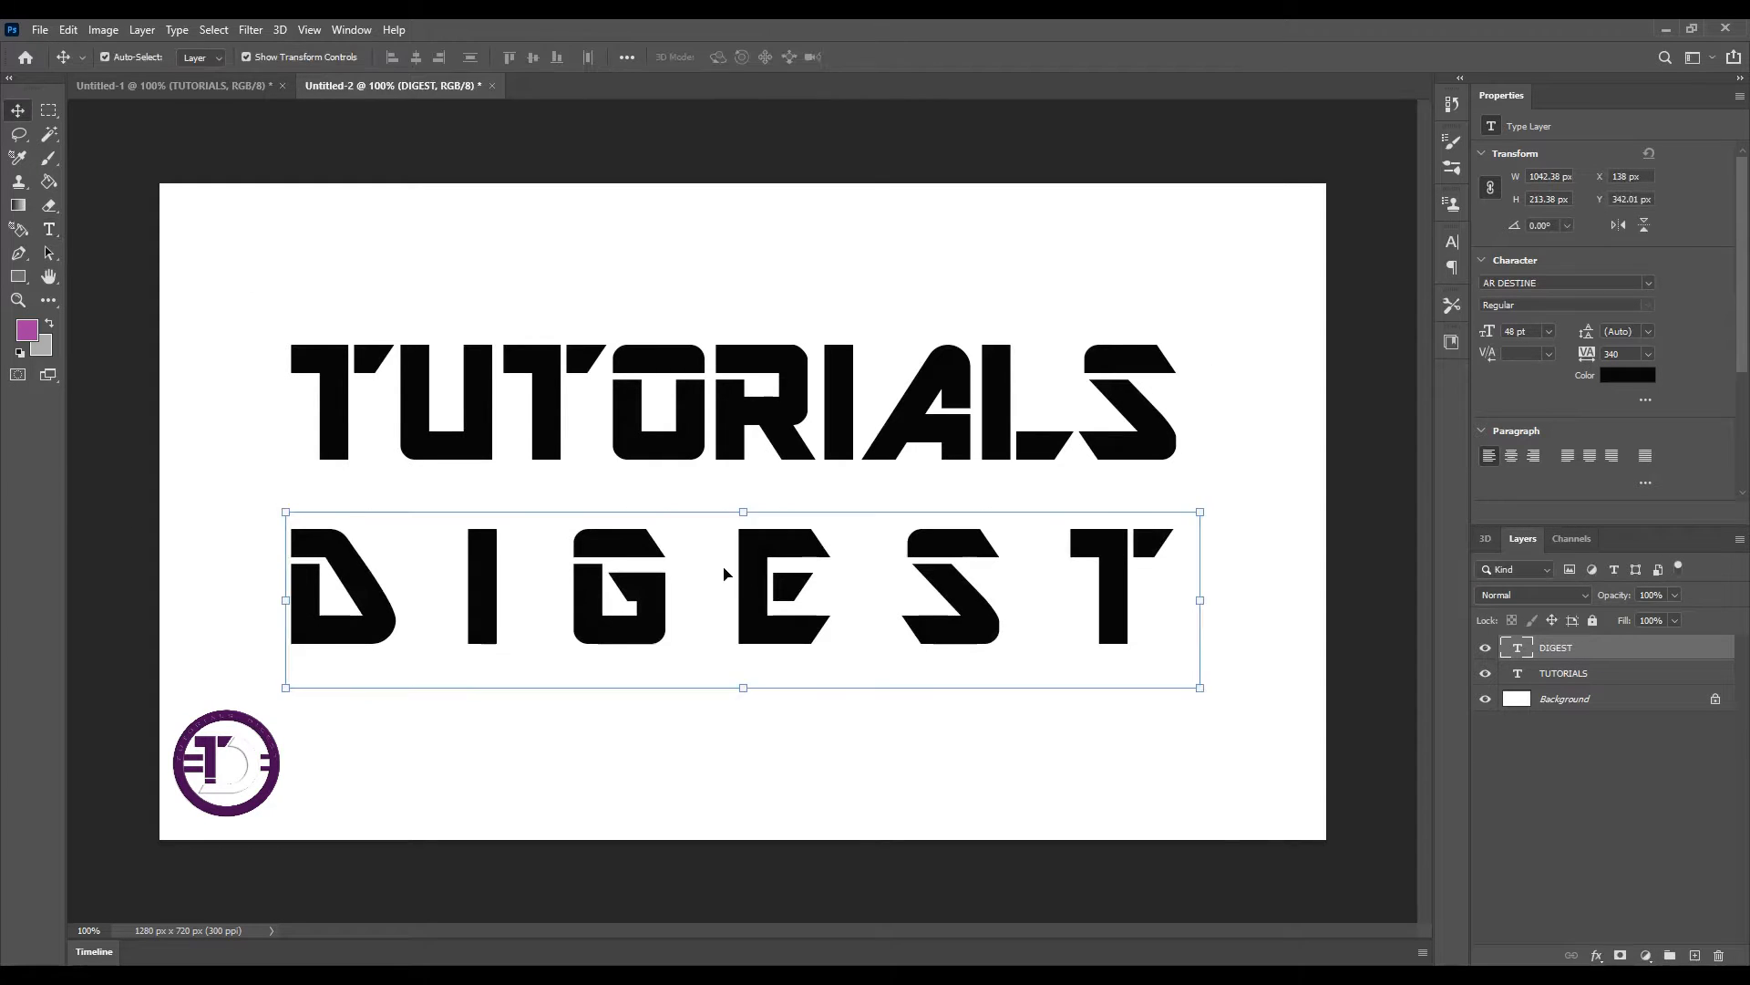
{"action": "left_click_drag", "start_coordinate": [757, 573], "coordinate": [771, 559]}
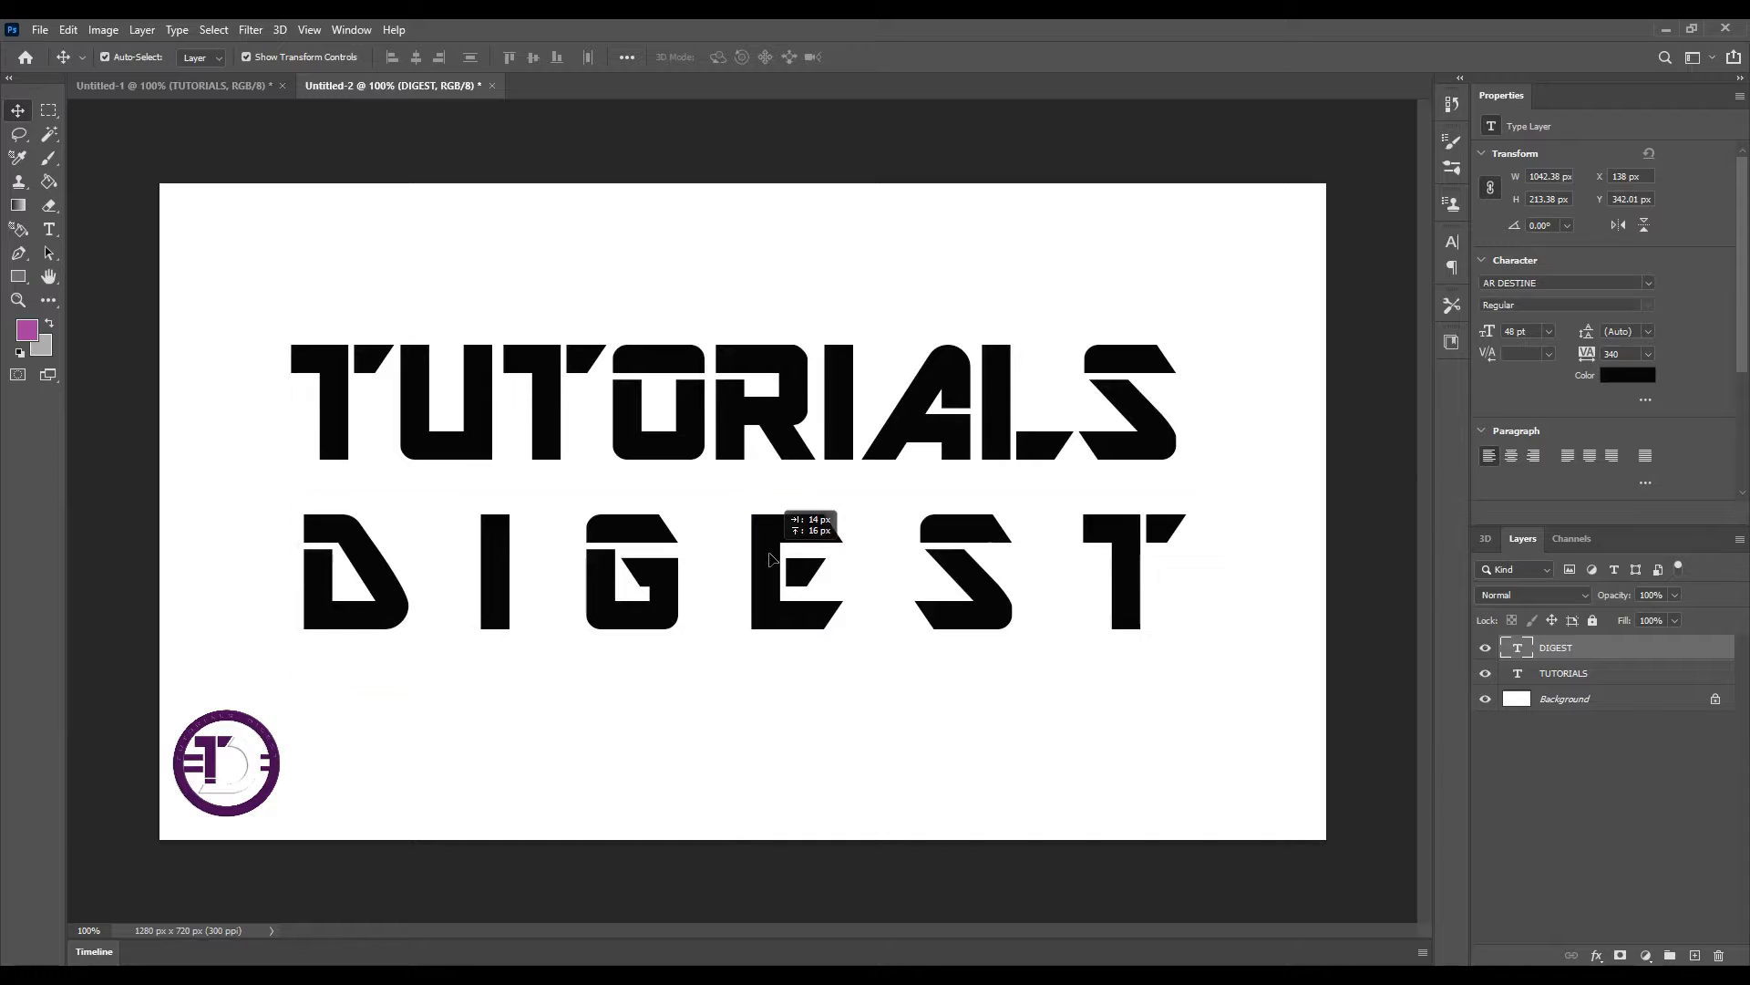
{"action": "left_click_drag", "start_coordinate": [796, 389], "coordinate": [798, 411]}
{"action": "left_click_drag", "start_coordinate": [831, 600], "coordinate": [829, 606]}
{"action": "left_click_drag", "start_coordinate": [791, 420], "coordinate": [792, 404]}
Fill the Background layer with a light gray background color (RGB 174, 174, 174)
{"action": "left_click", "coordinate": [1586, 697]}
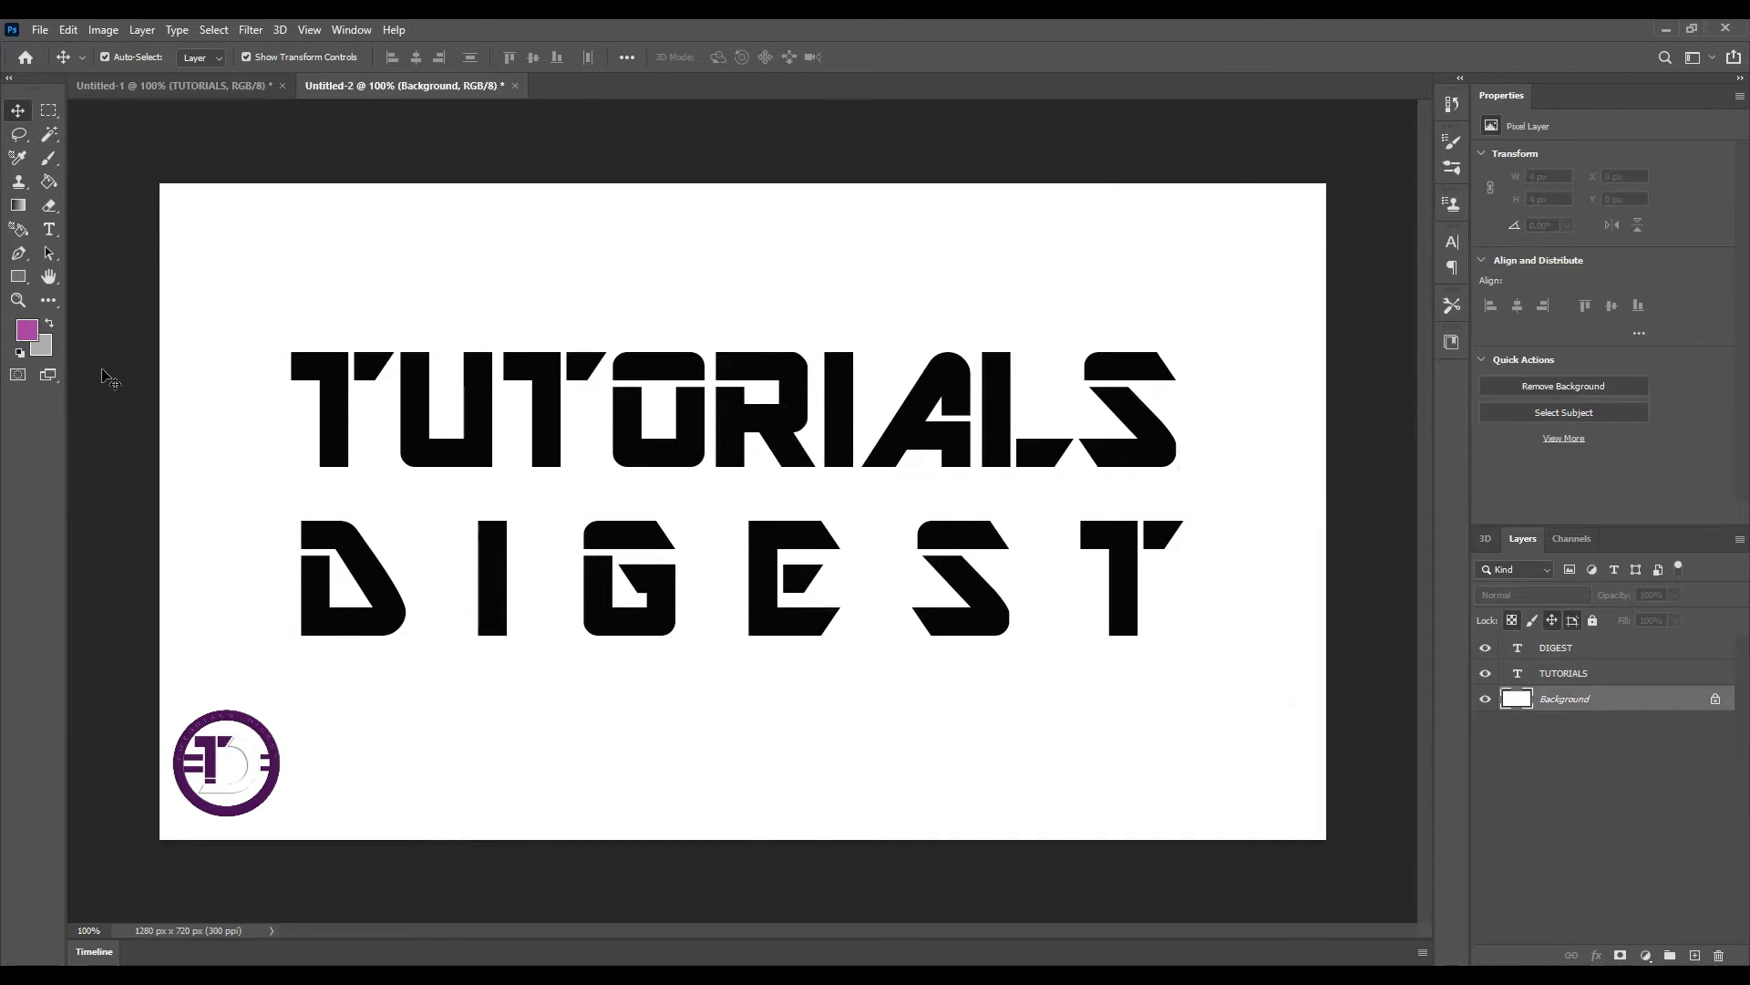
{"action": "left_click", "coordinate": [47, 351]}
{"action": "left_click", "coordinate": [988, 529]}
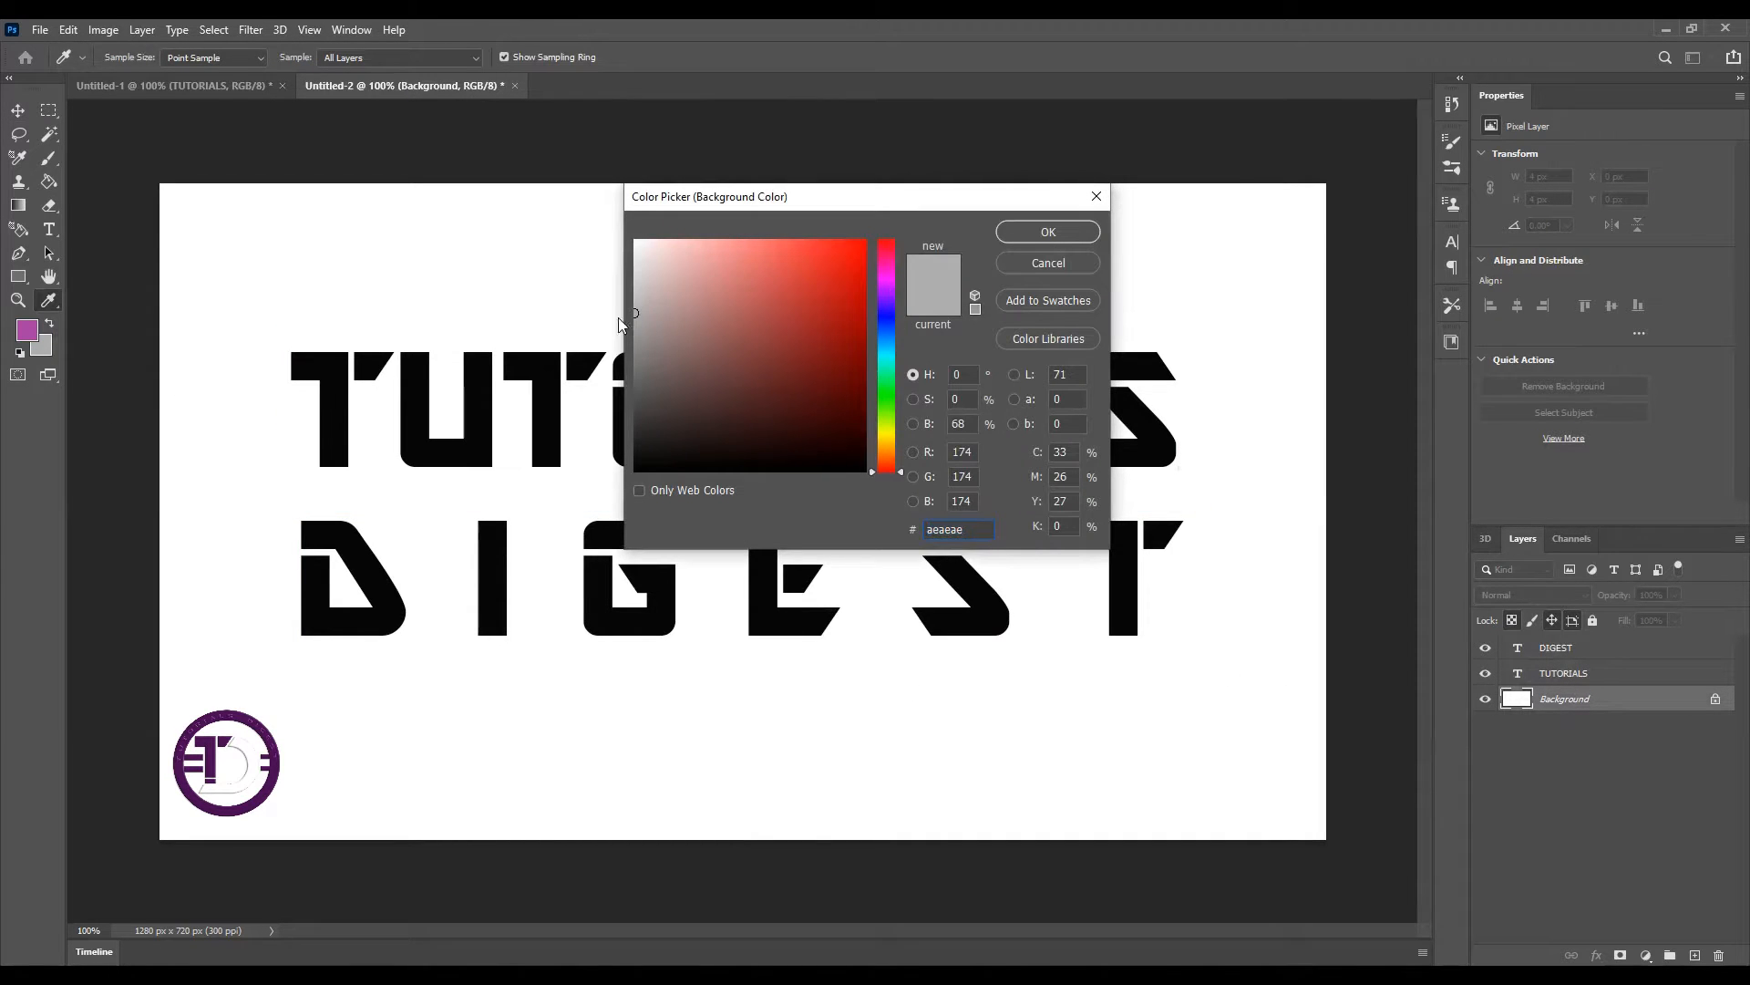
{"action": "left_click", "coordinate": [1059, 230]}
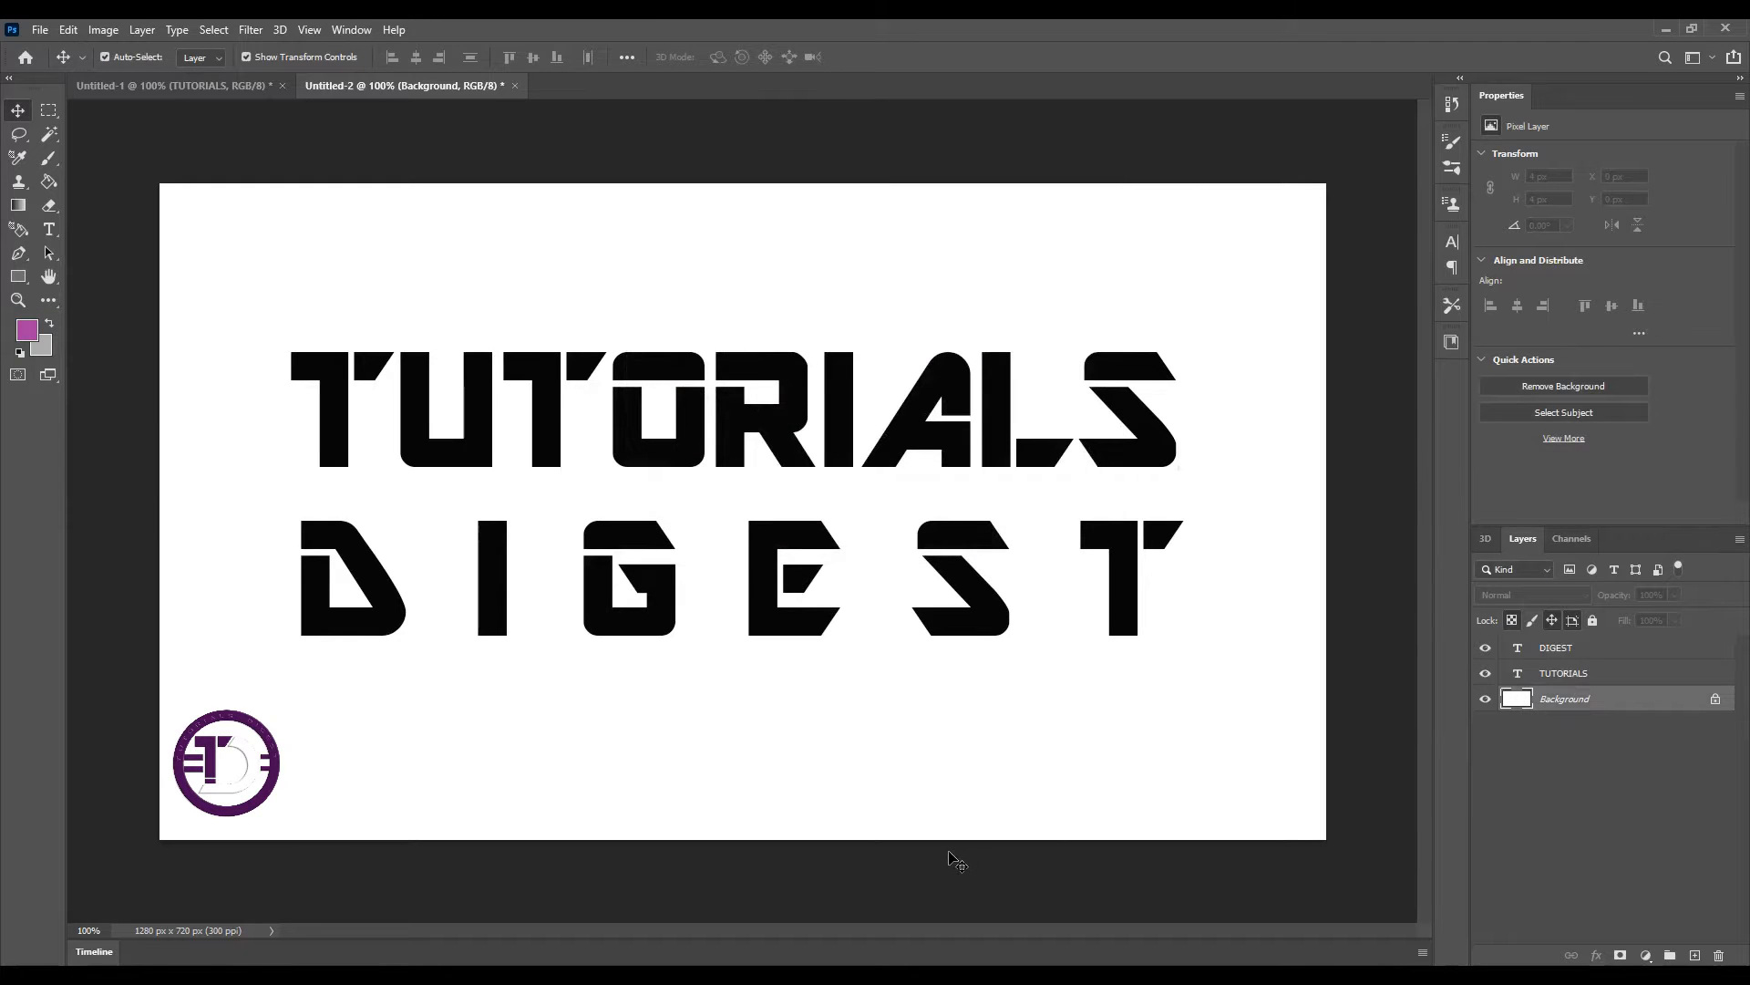
{"action": "key", "text": "ctrl+Delete"}
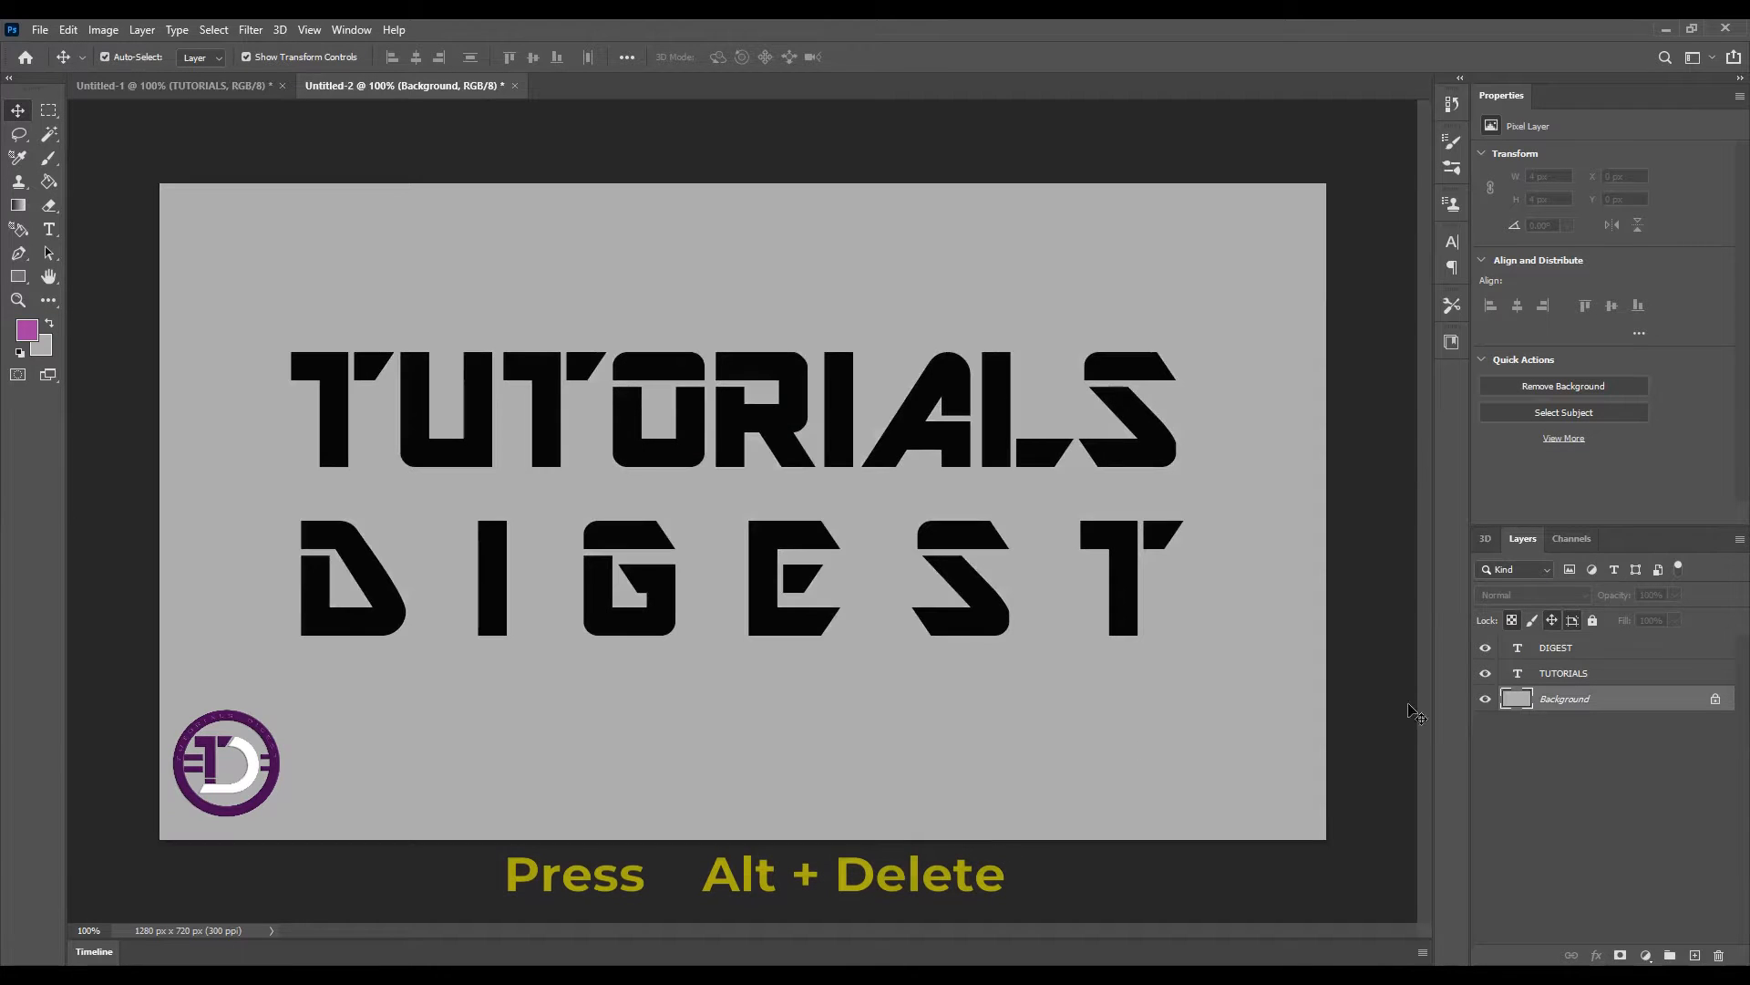
Select both text layers and merge them into one layer
{"action": "left_click", "coordinate": [1590, 648]}
{"action": "left_click", "coordinate": [1591, 673], "text": "ctrl"}
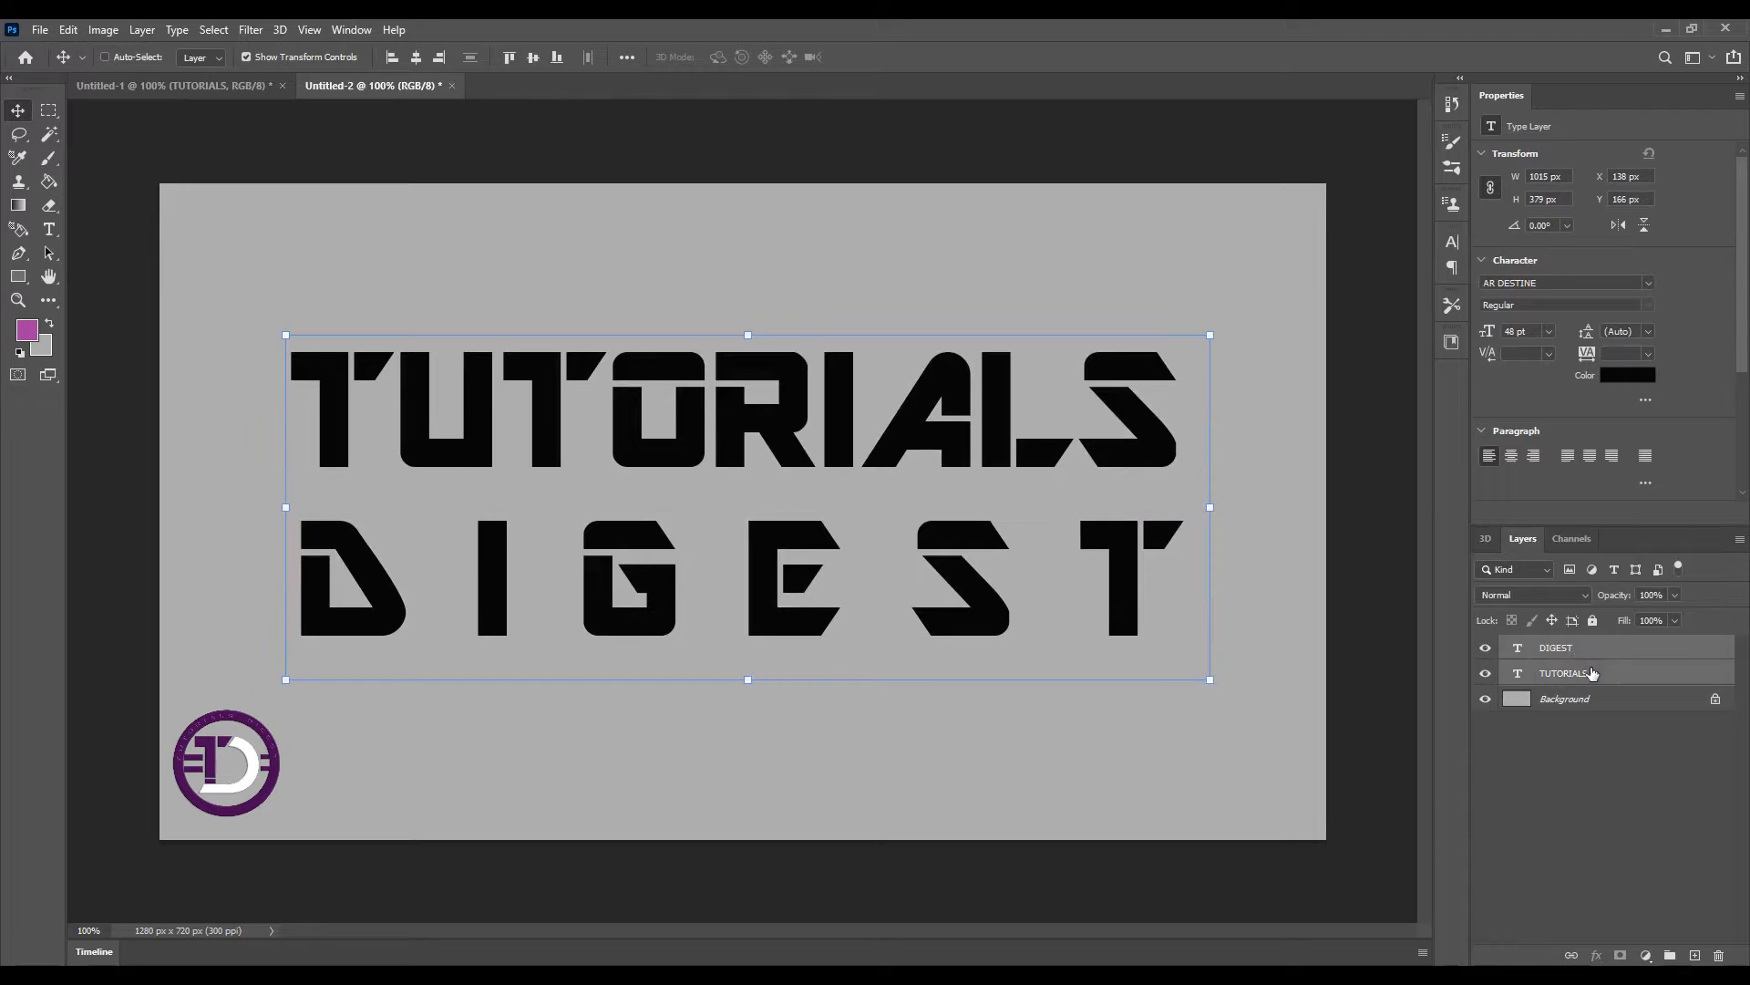
{"action": "left_click", "coordinate": [1741, 539]}
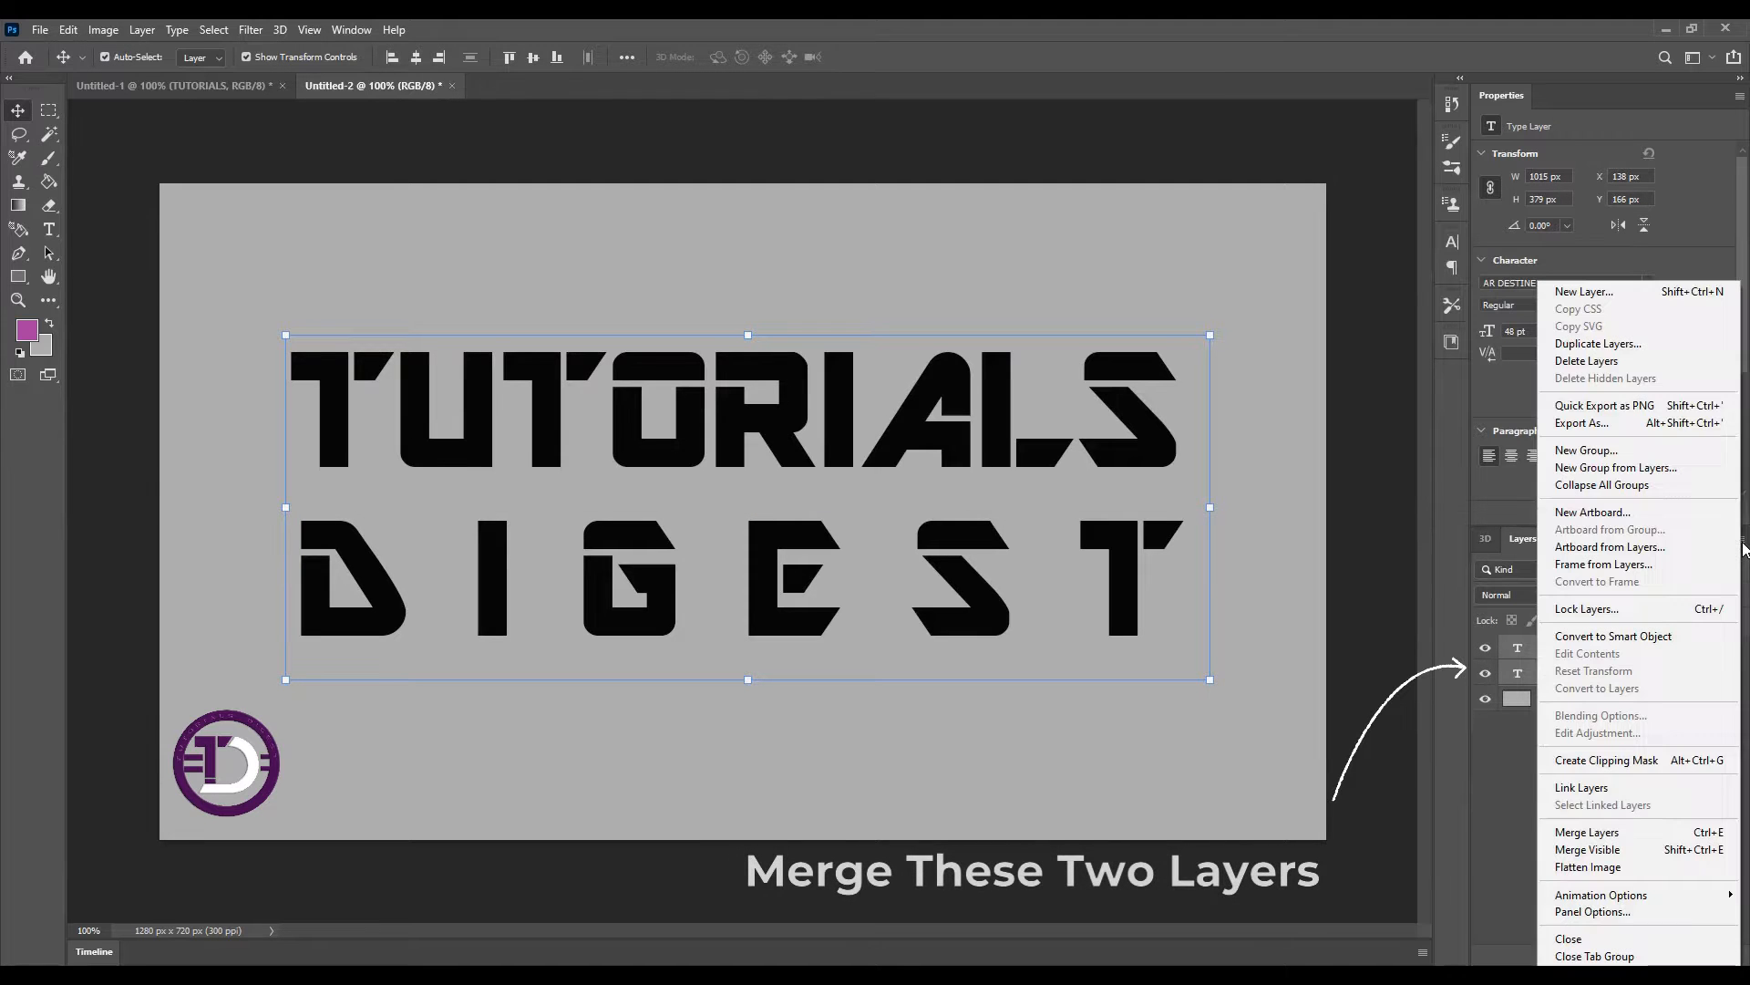
{"action": "left_click", "coordinate": [1591, 831]}
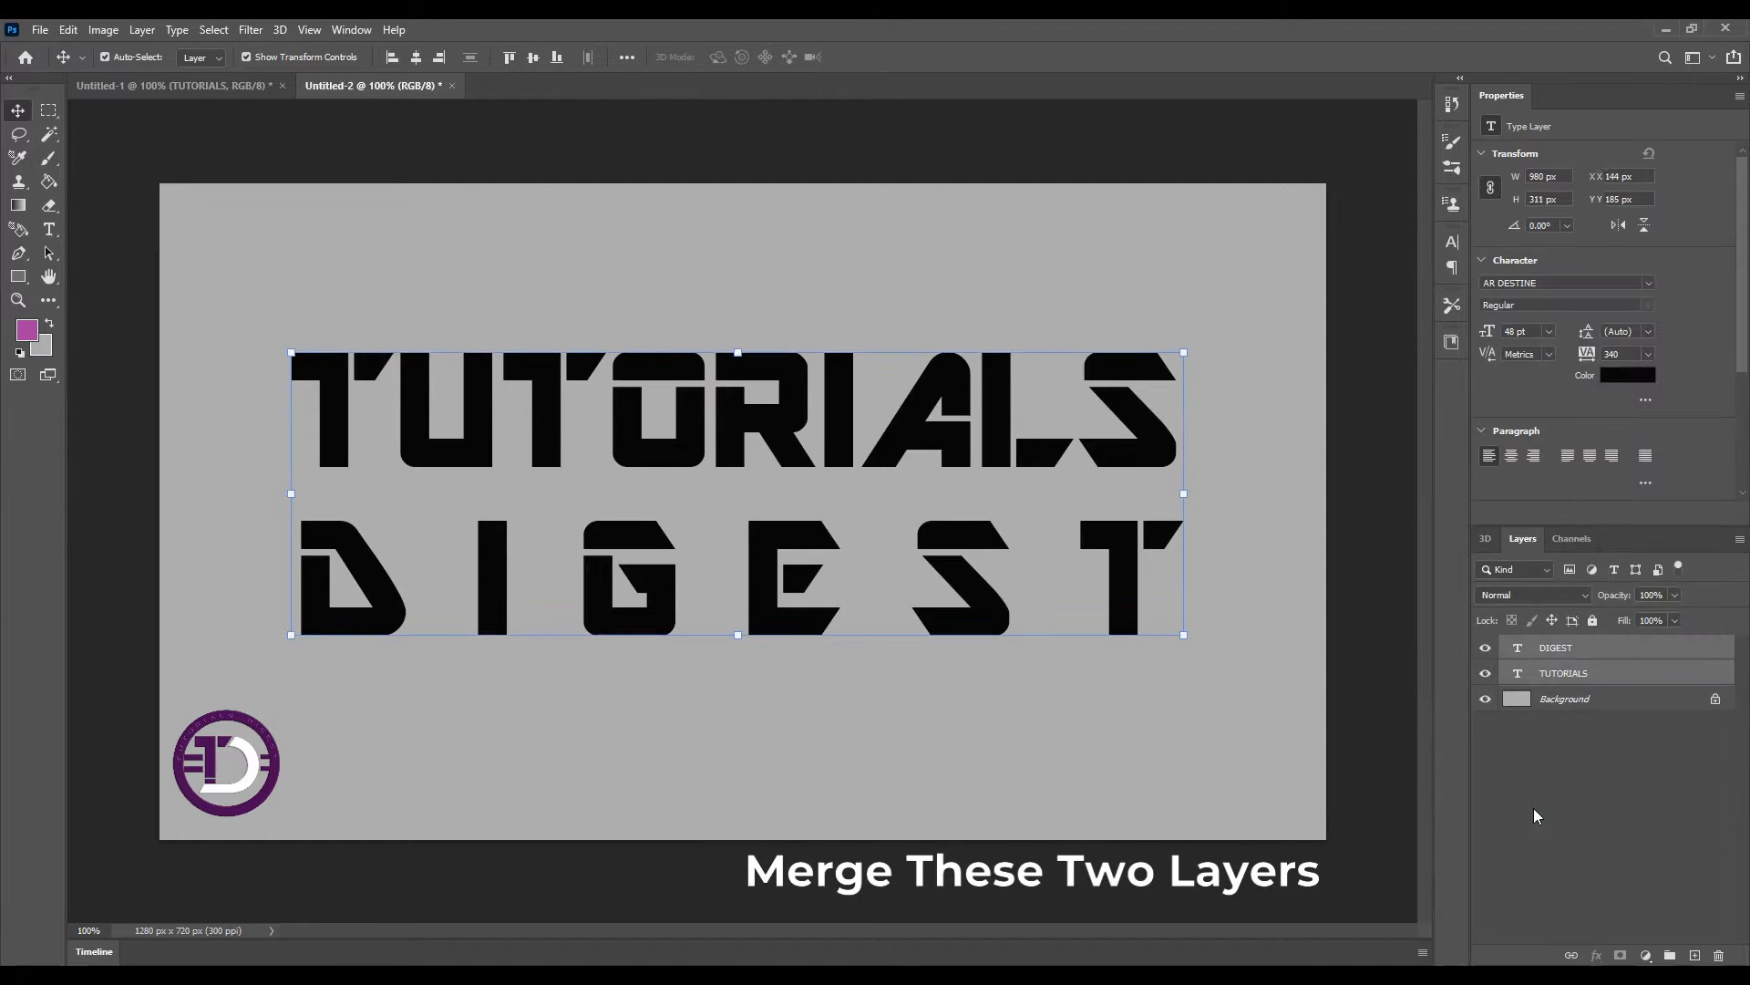
Create a new 3D extrusion from the merged text layer
{"action": "left_click", "coordinate": [1577, 753]}
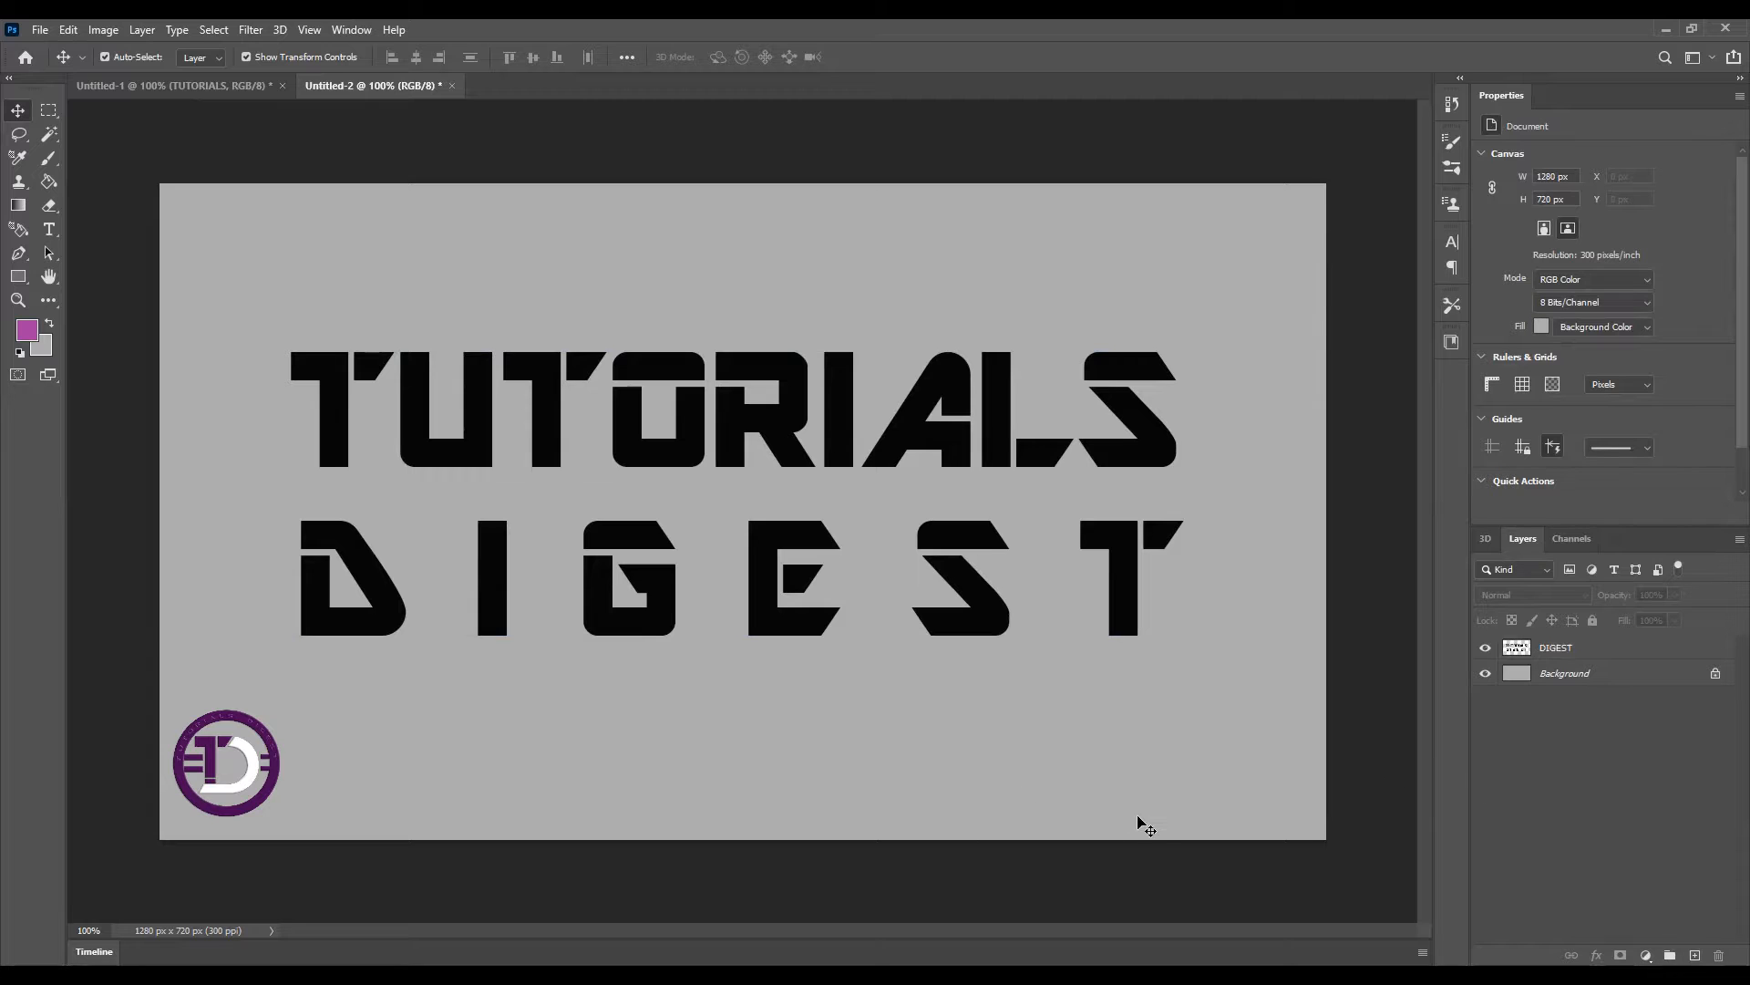
{"action": "right_click", "coordinate": [1591, 648]}
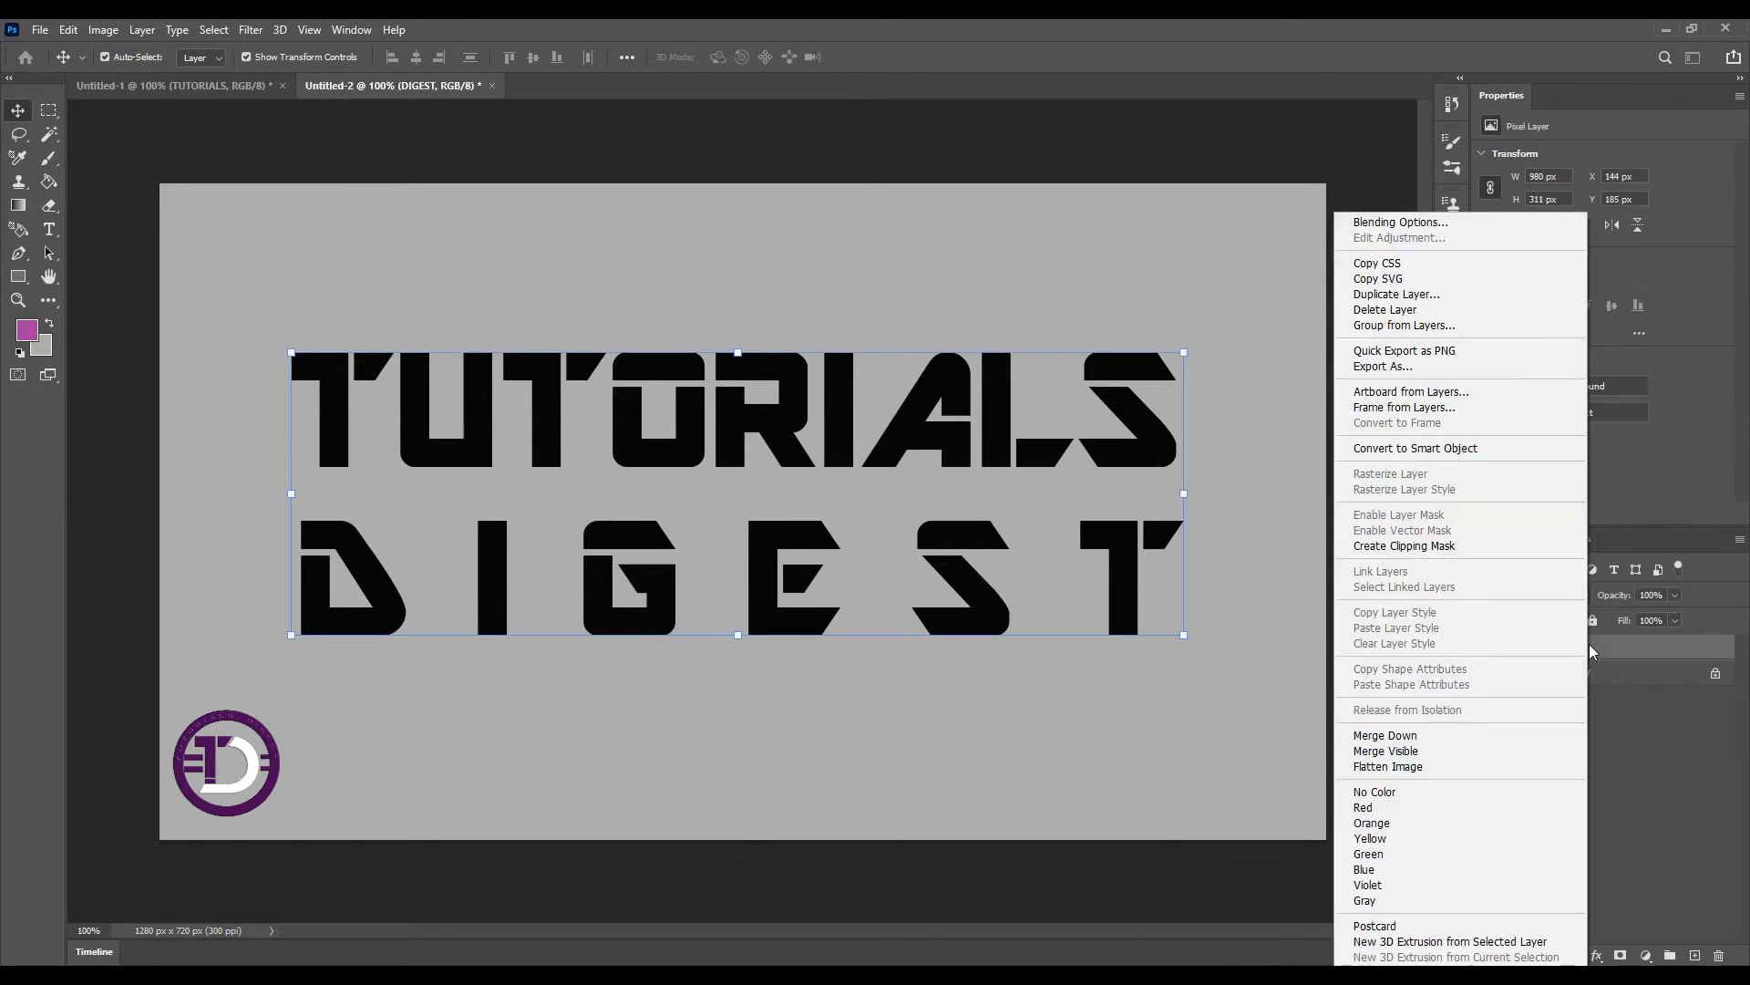
{"action": "left_click", "coordinate": [1459, 942]}
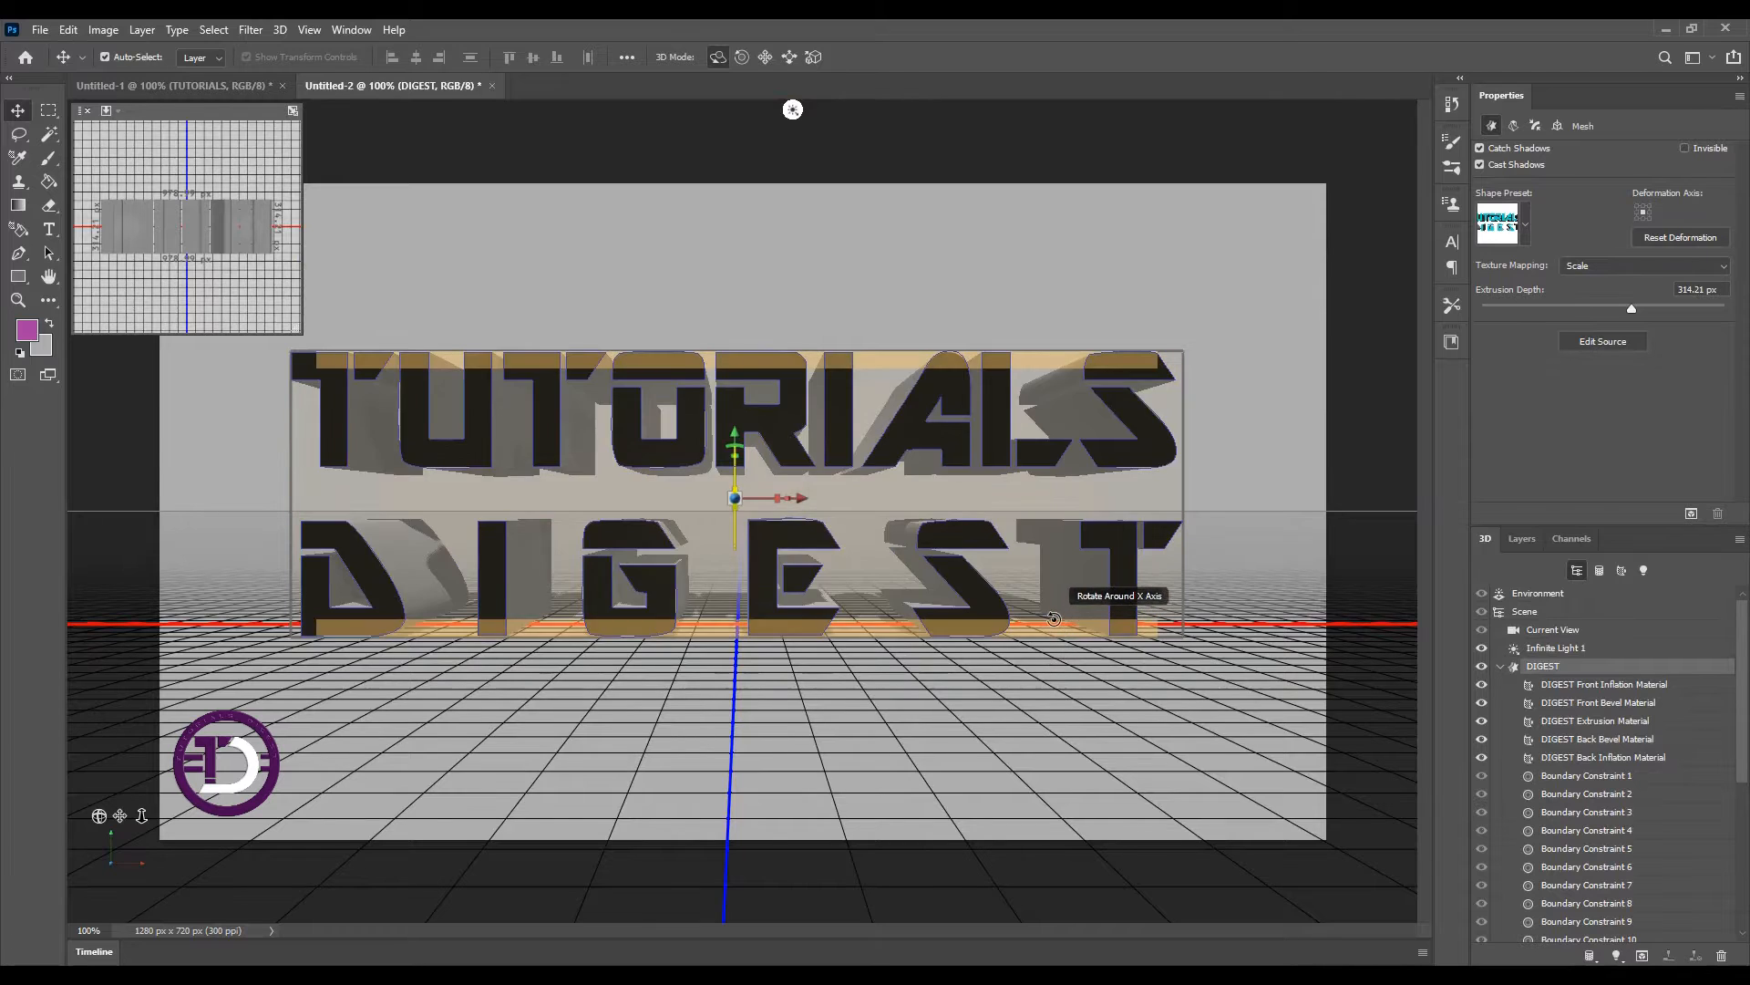
Apply the Plastic Glossy (Blue) preset to the text's front inflation material
{"action": "left_click", "coordinate": [1581, 688]}
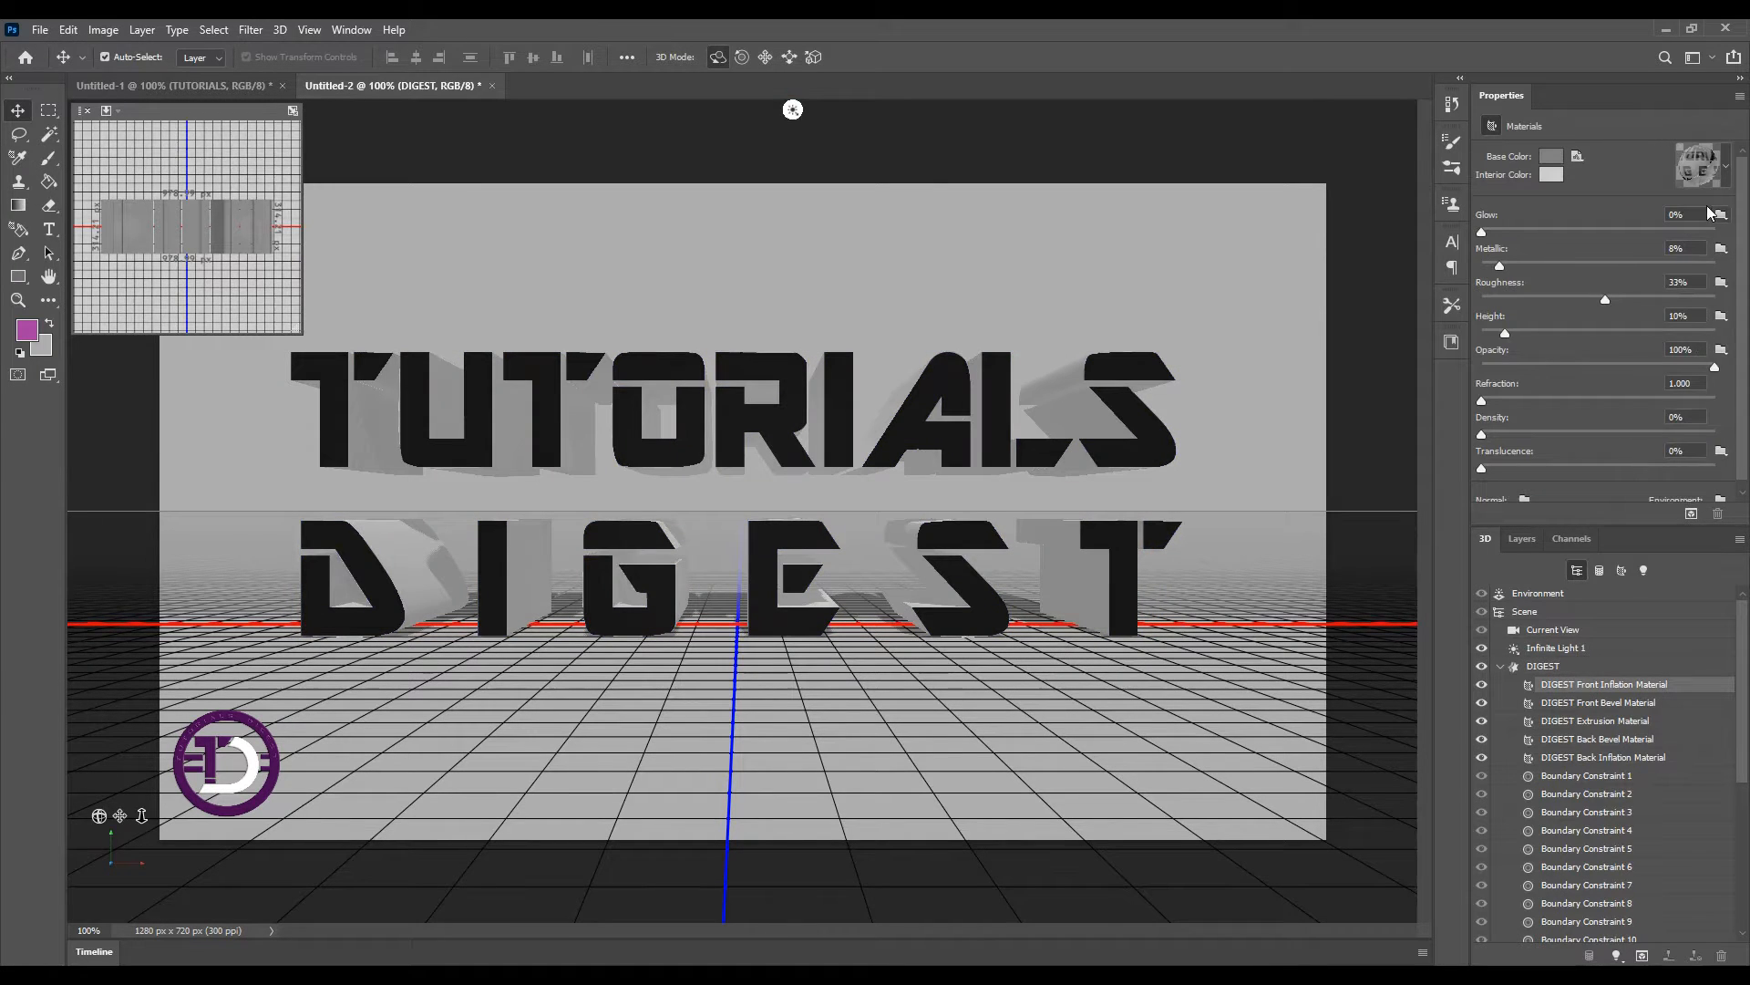
{"action": "left_click", "coordinate": [1727, 169]}
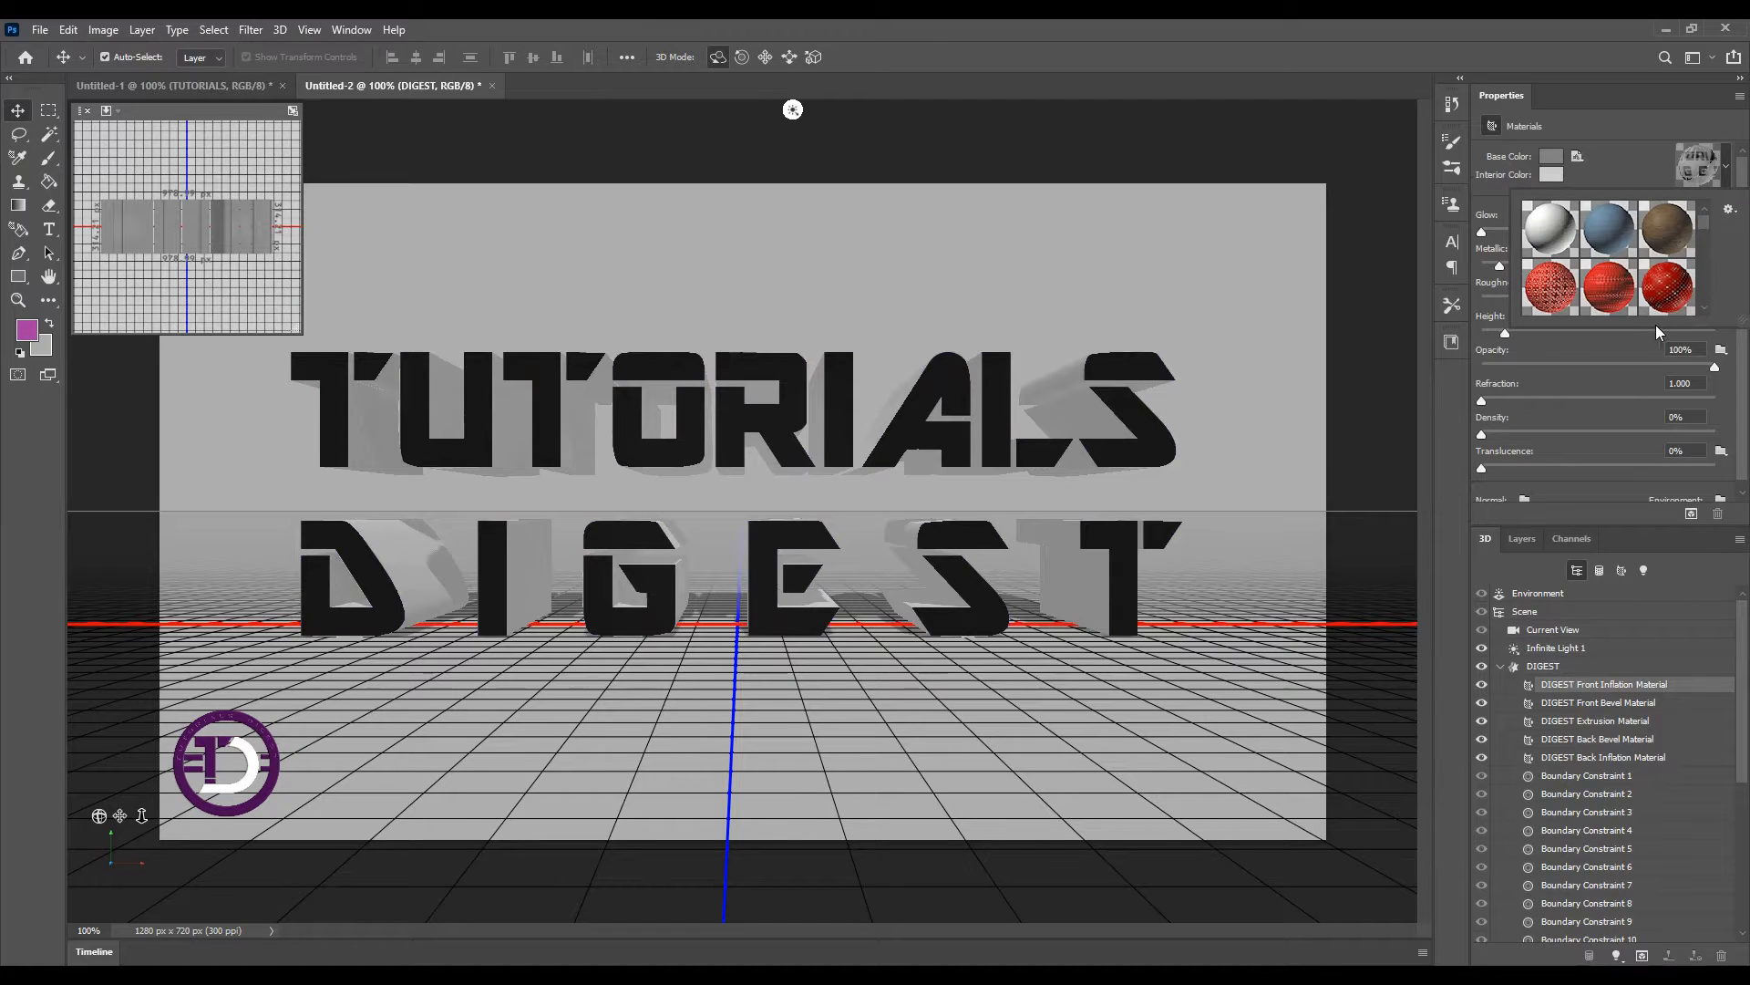
{"action": "left_click_drag", "start_coordinate": [1703, 222], "coordinate": [1705, 279]}
{"action": "left_click", "coordinate": [1549, 242]}
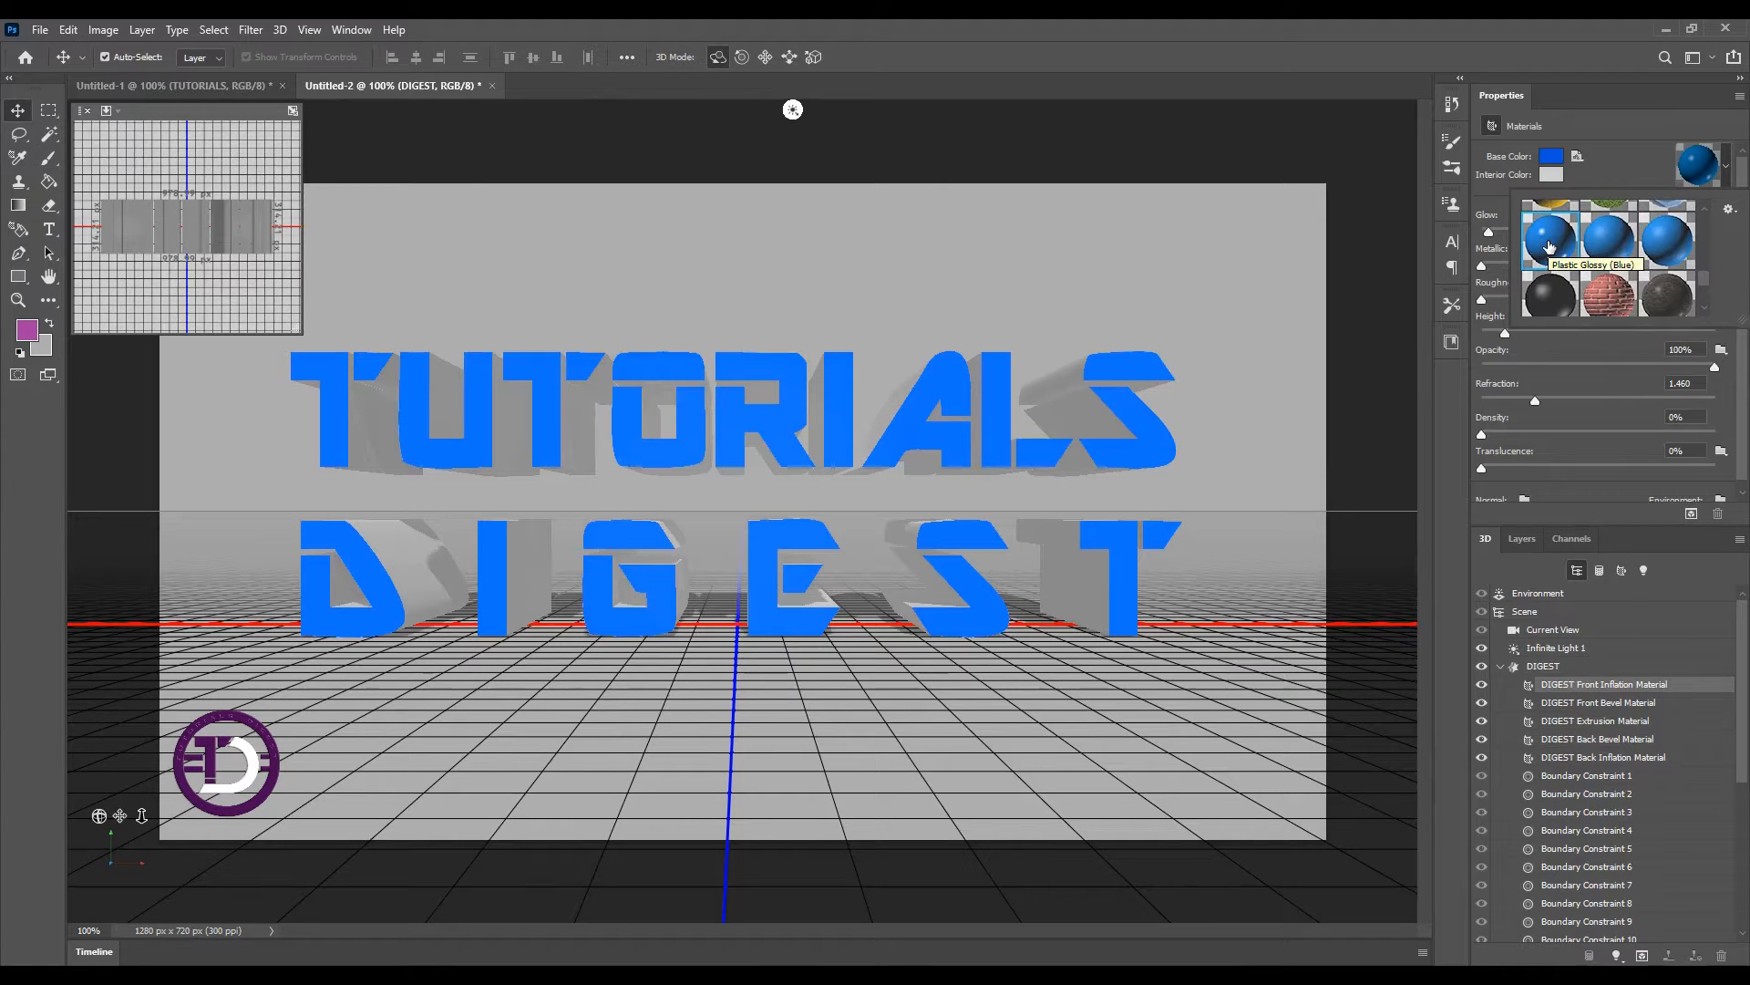
Set the front inflation material's base color to white
{"action": "left_click", "coordinate": [1547, 160]}
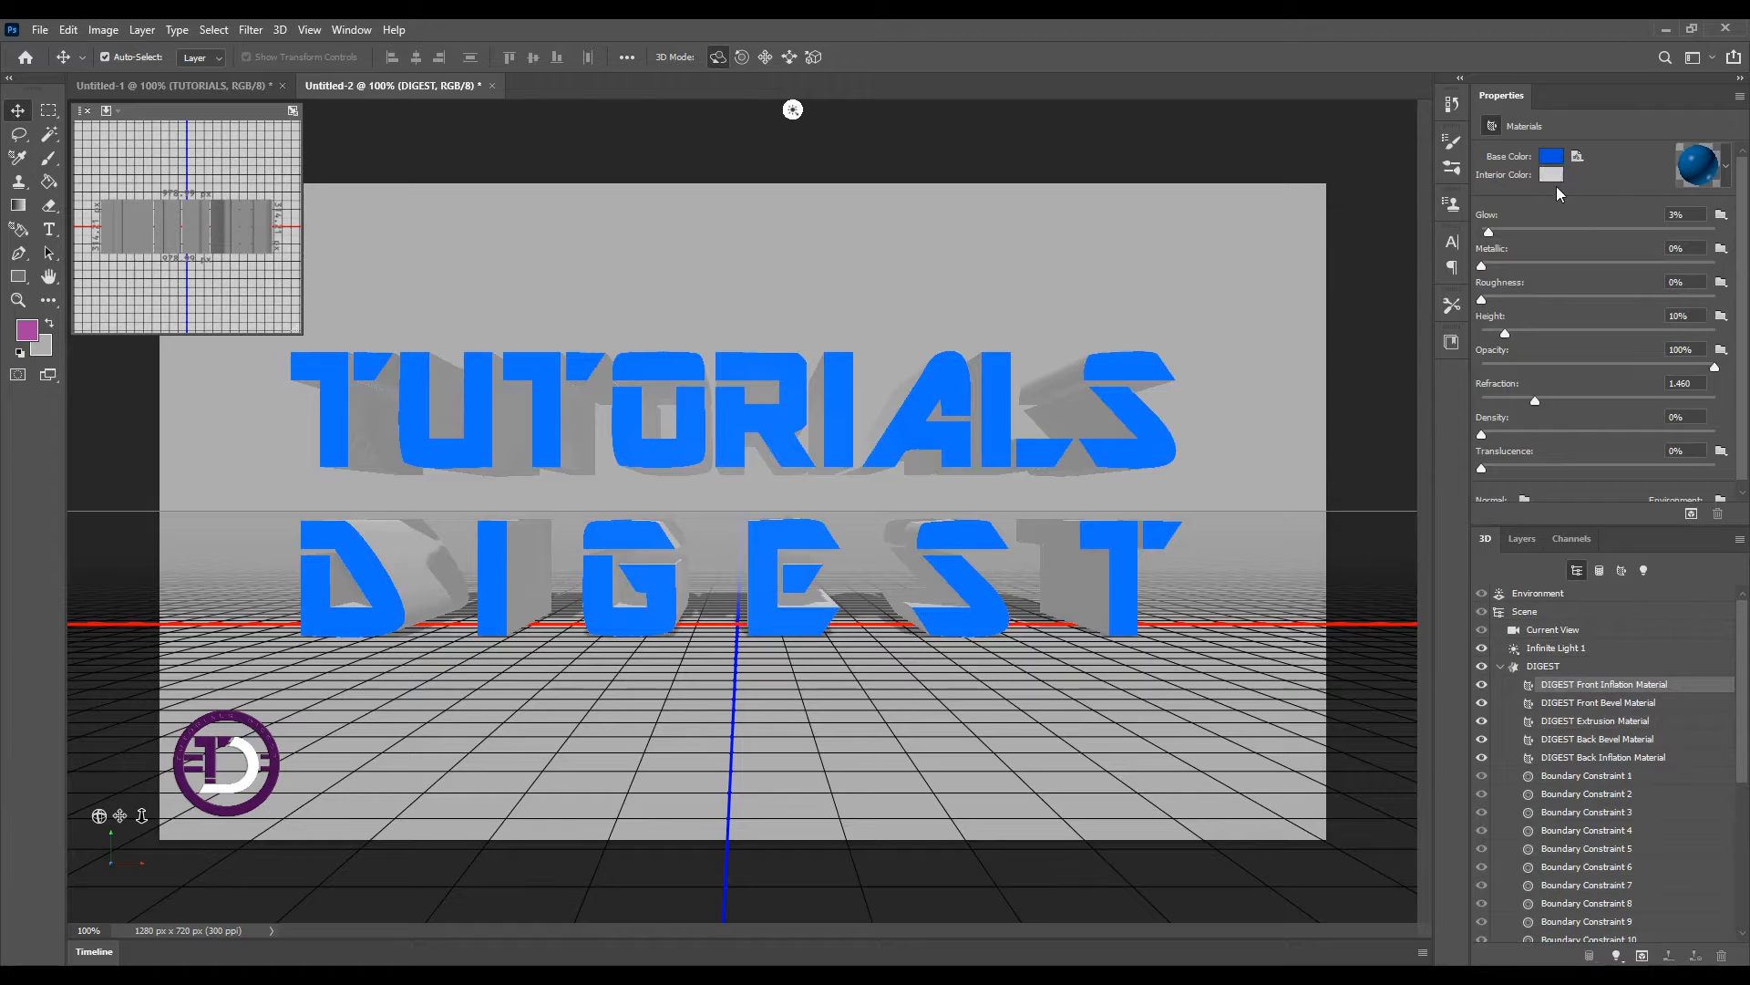
{"action": "left_click", "coordinate": [1552, 159]}
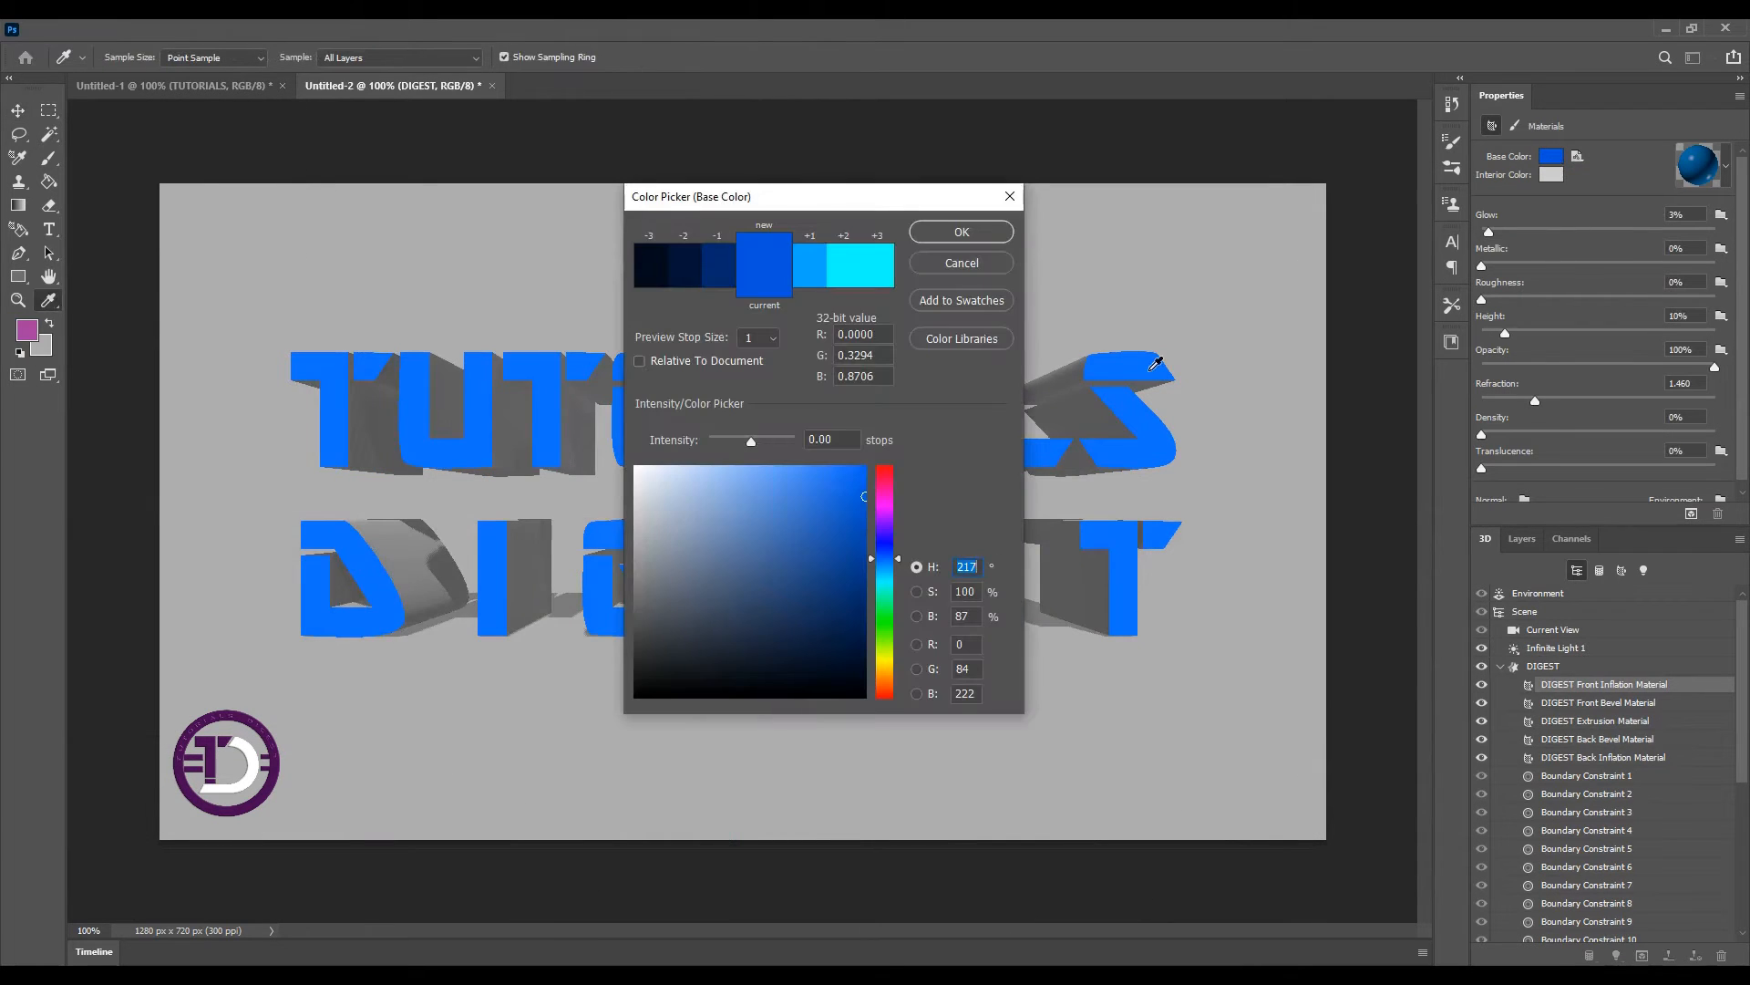
{"action": "left_click", "coordinate": [636, 467]}
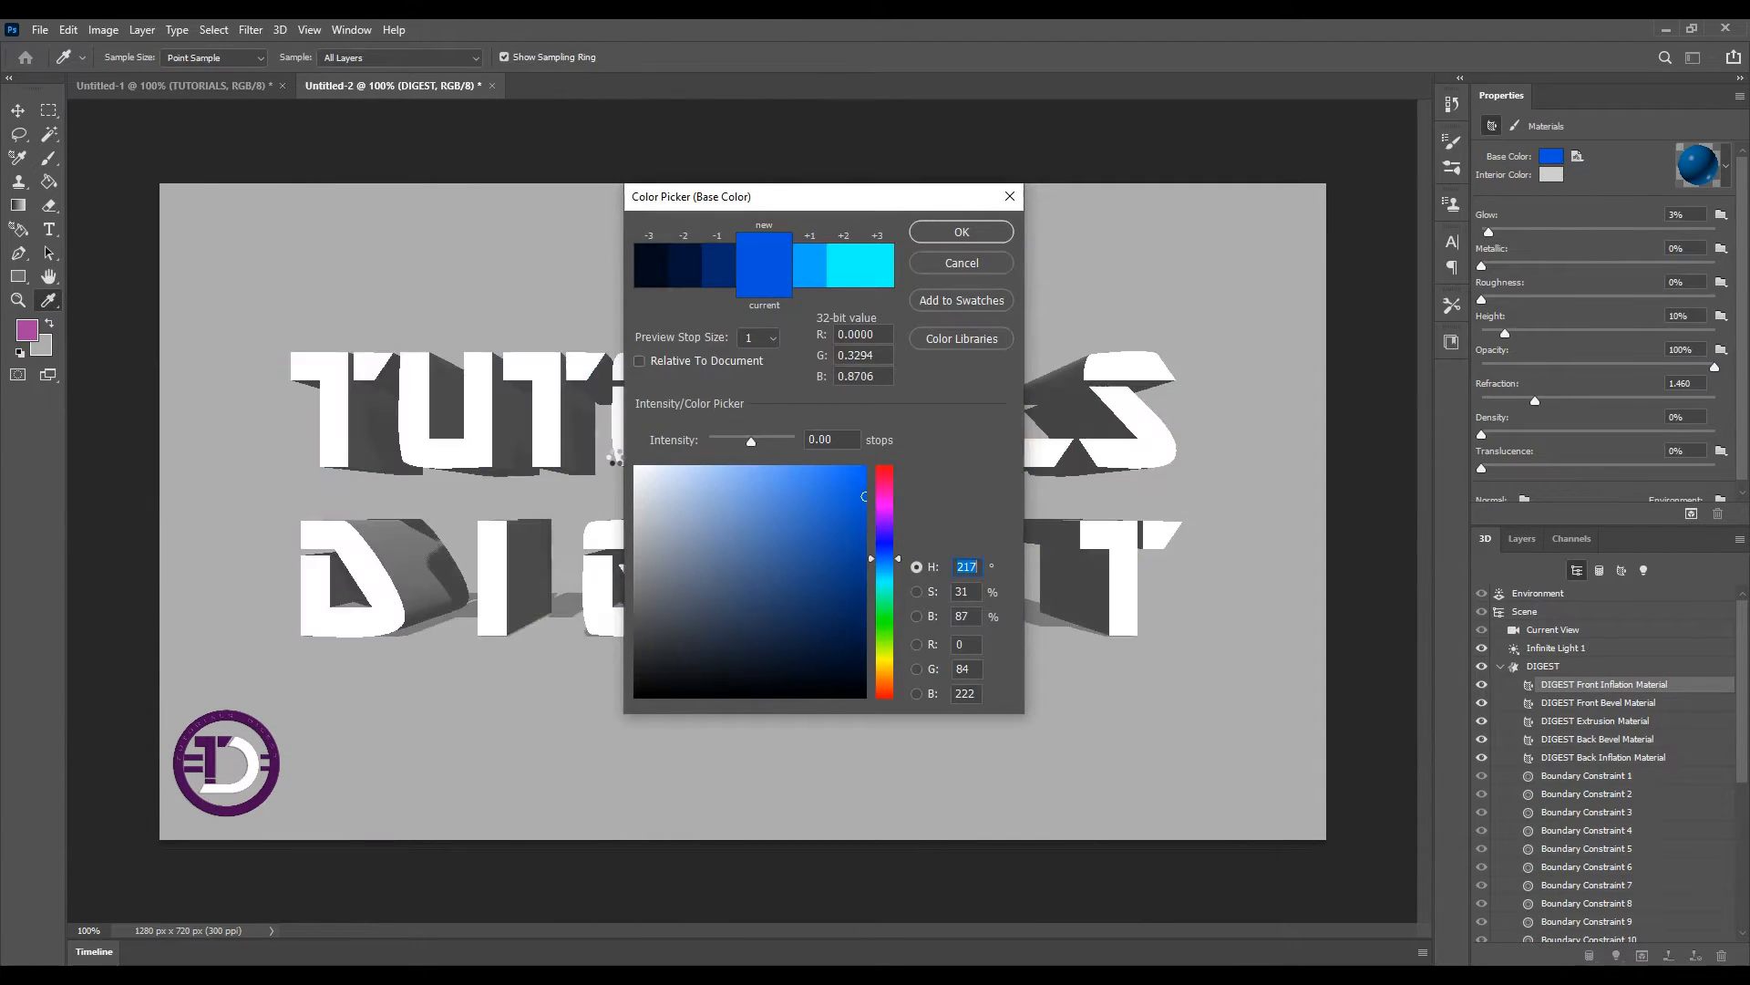
{"action": "left_click", "coordinate": [960, 236]}
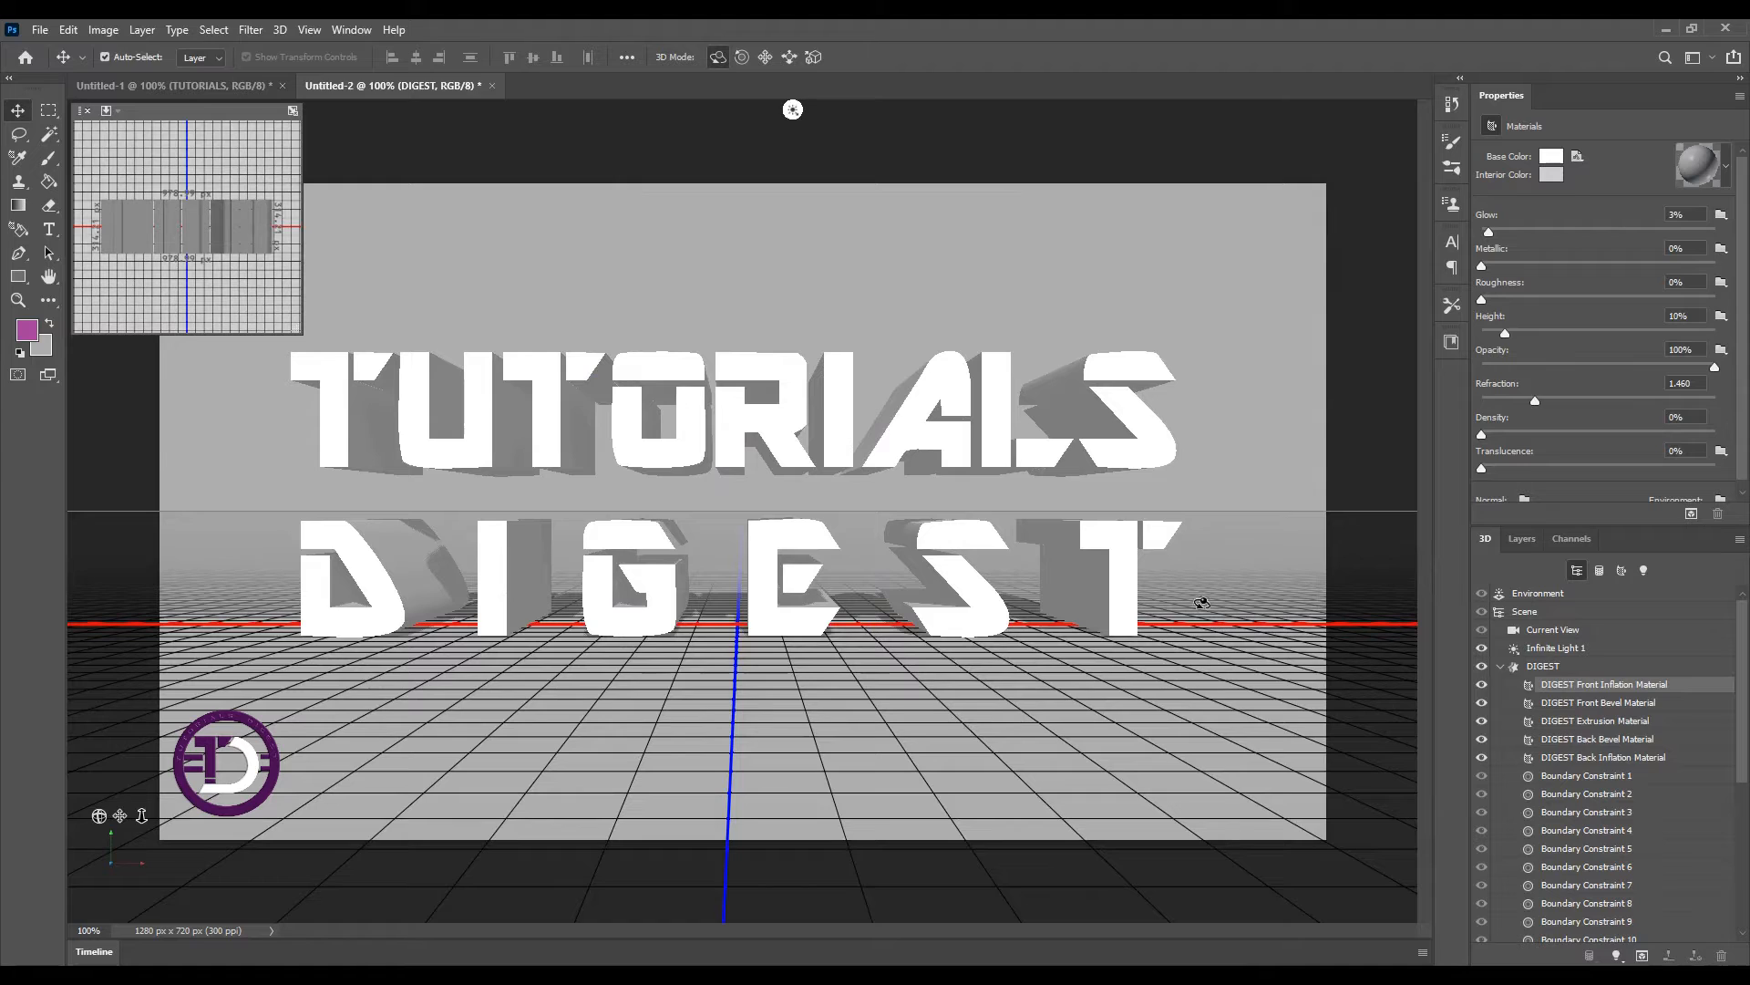
Apply a red material preset to the text's extrusion material
{"action": "left_click", "coordinate": [1582, 721]}
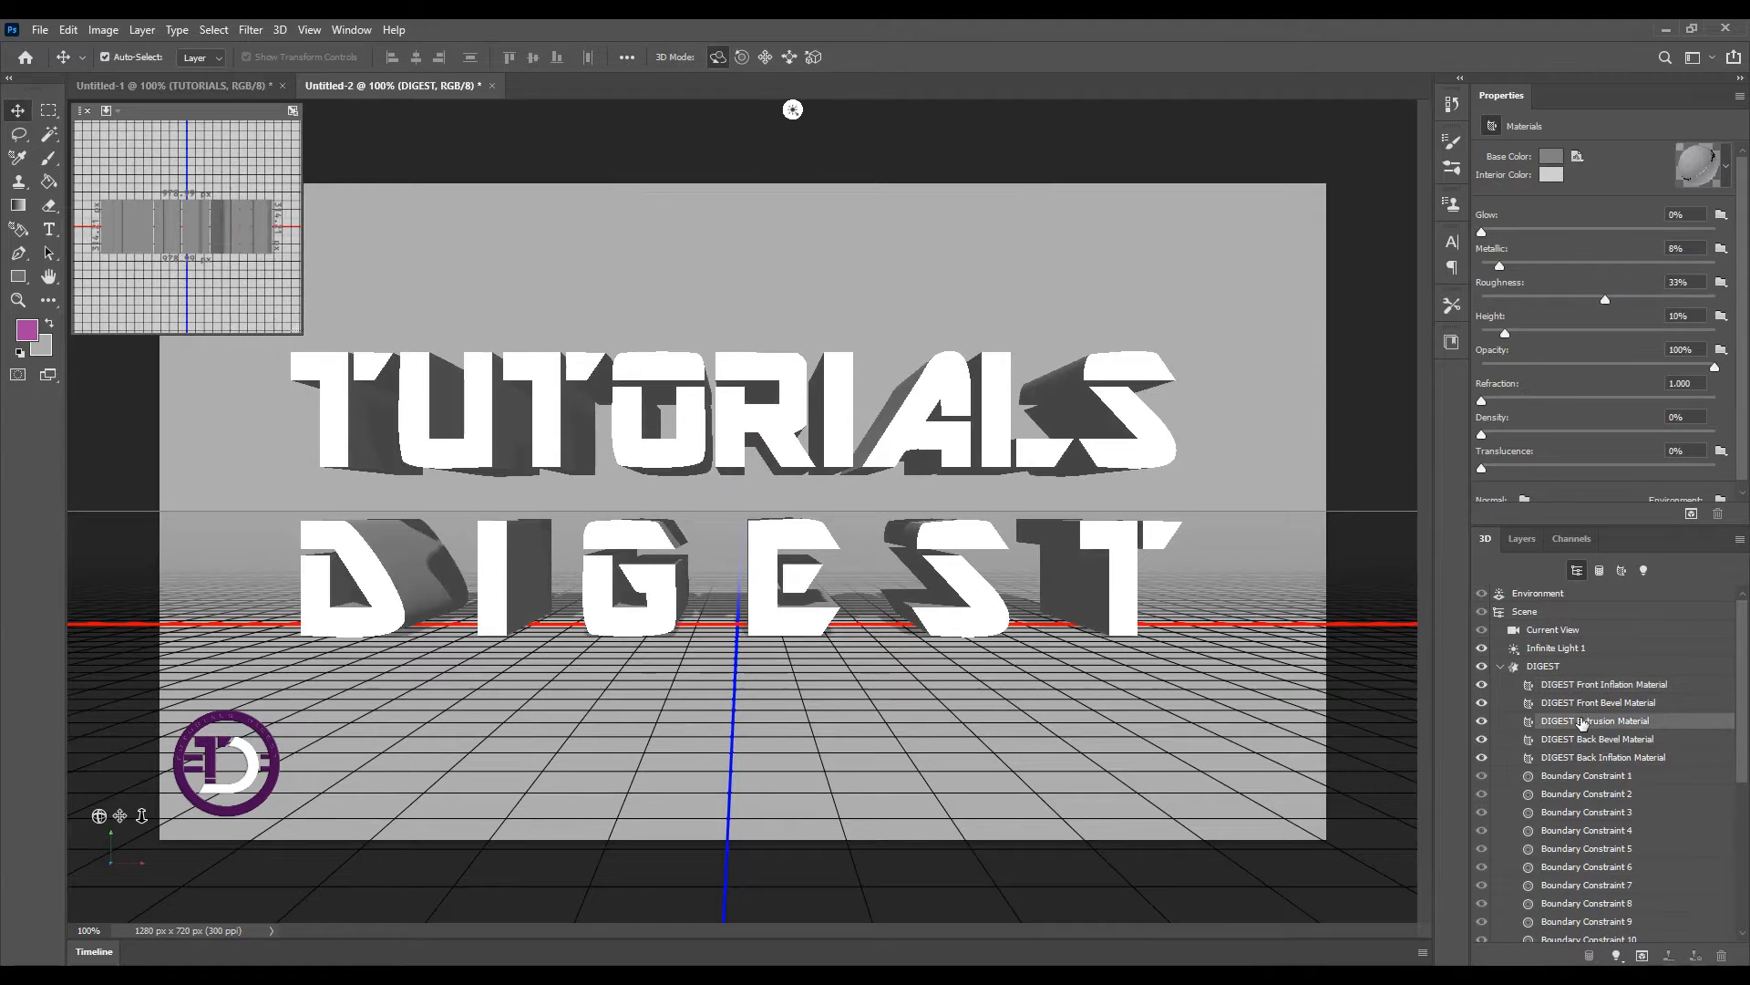
{"action": "left_click", "coordinate": [1724, 169]}
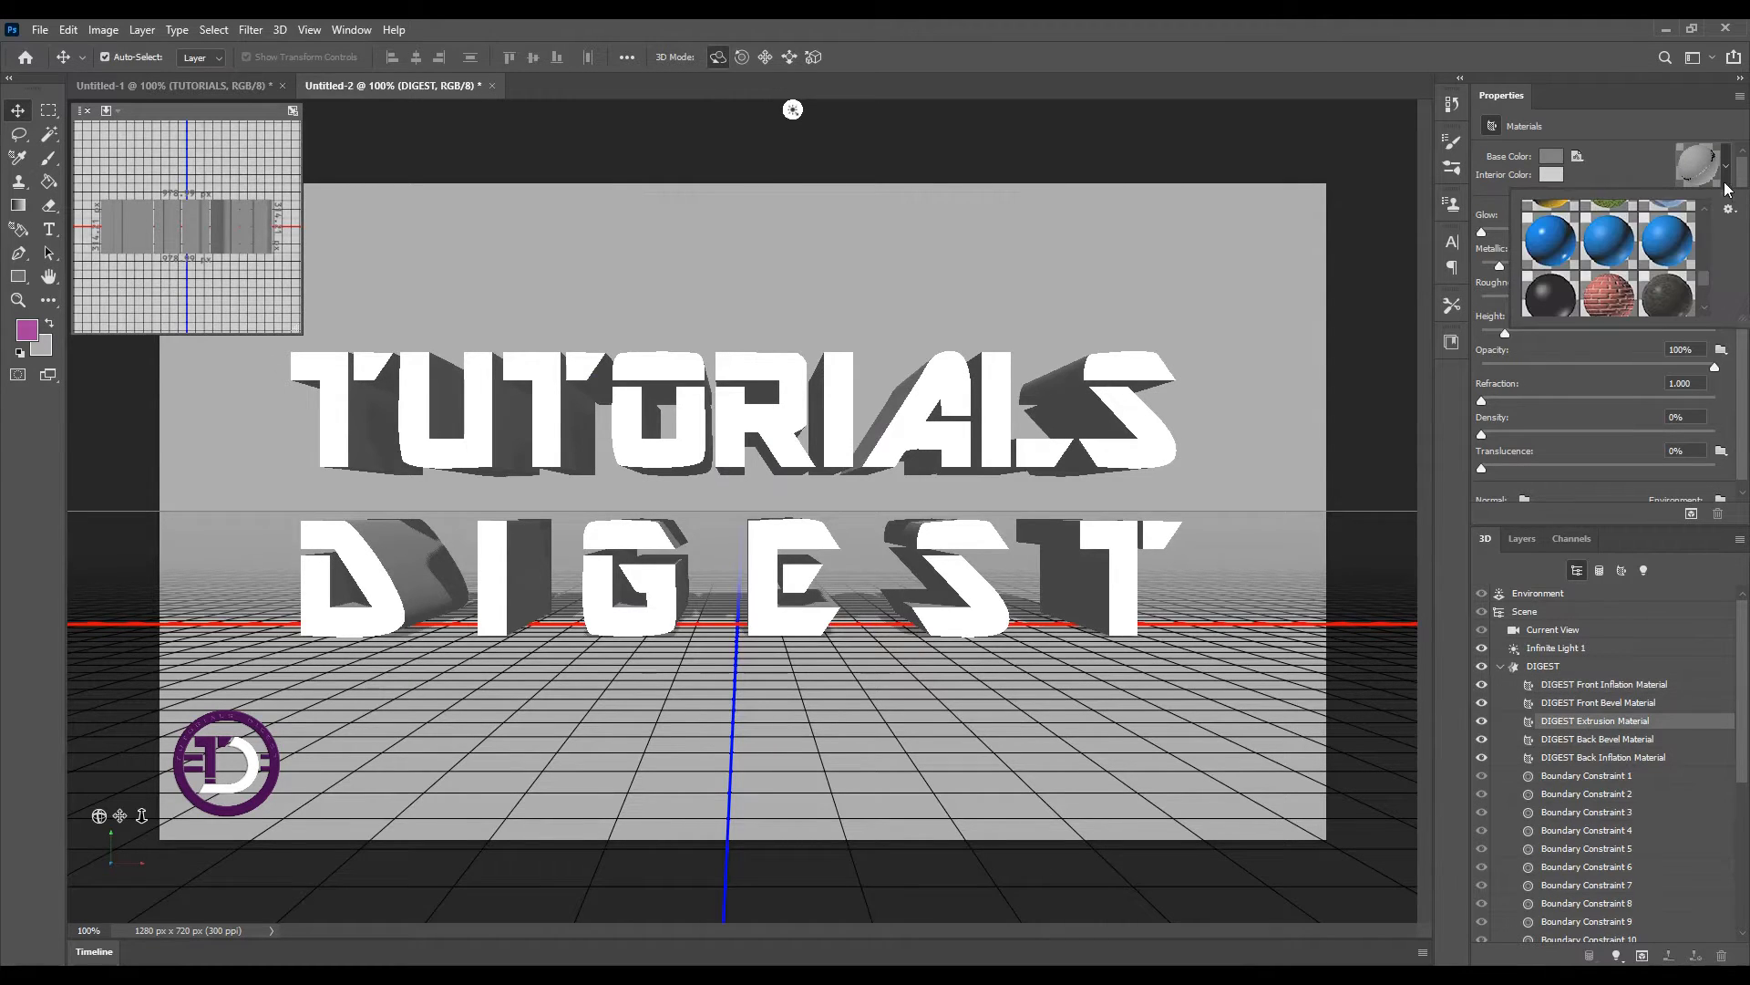
{"action": "left_click_drag", "start_coordinate": [1710, 270], "coordinate": [1706, 210]}
{"action": "left_click", "coordinate": [1613, 282]}
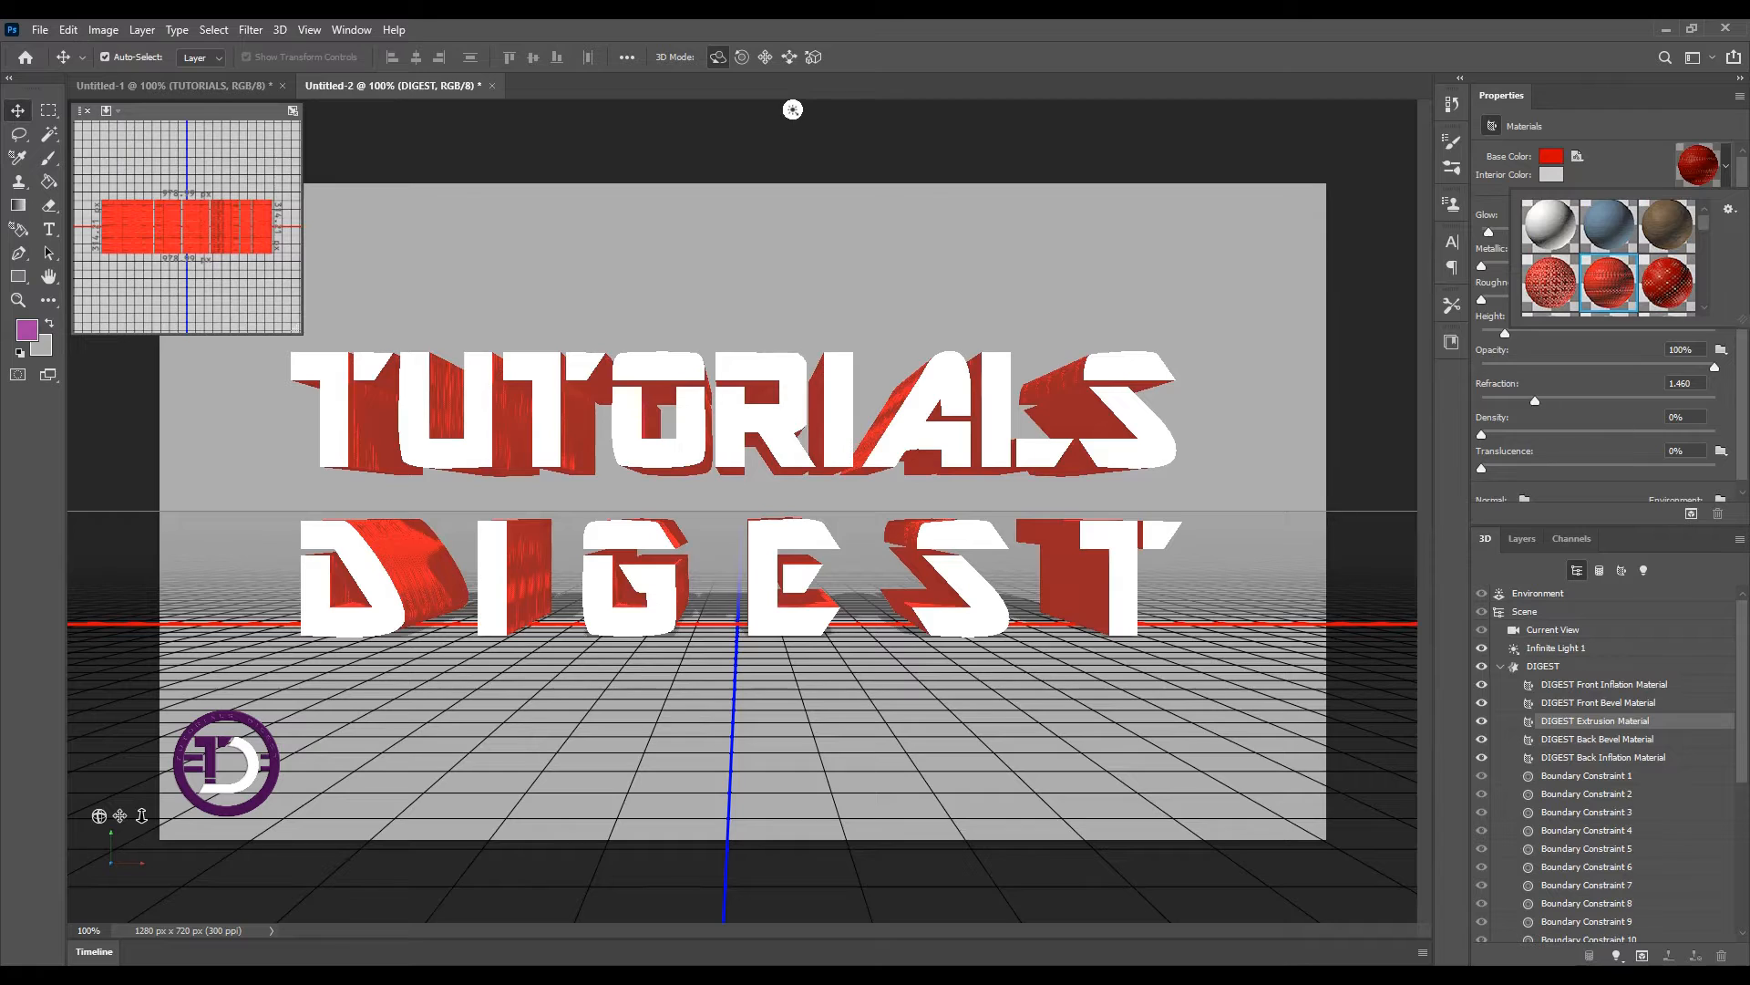
{"action": "left_click", "coordinate": [1281, 968]}
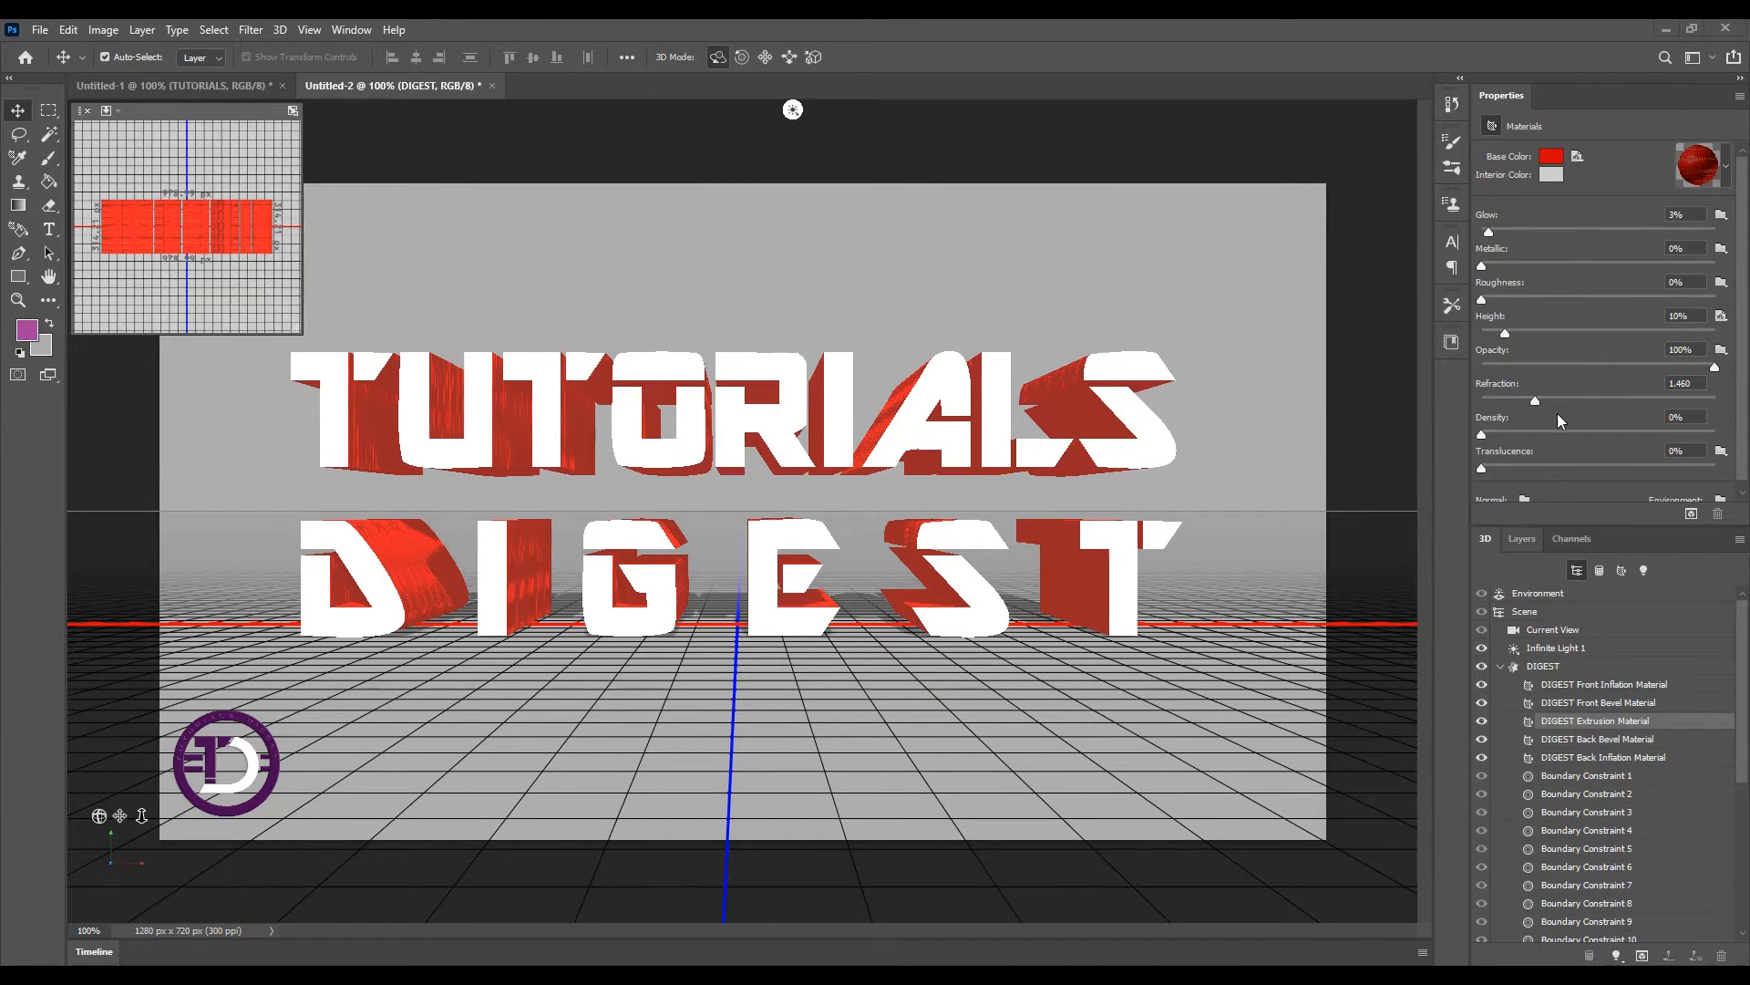
{"action": "left_click", "coordinate": [1521, 538]}
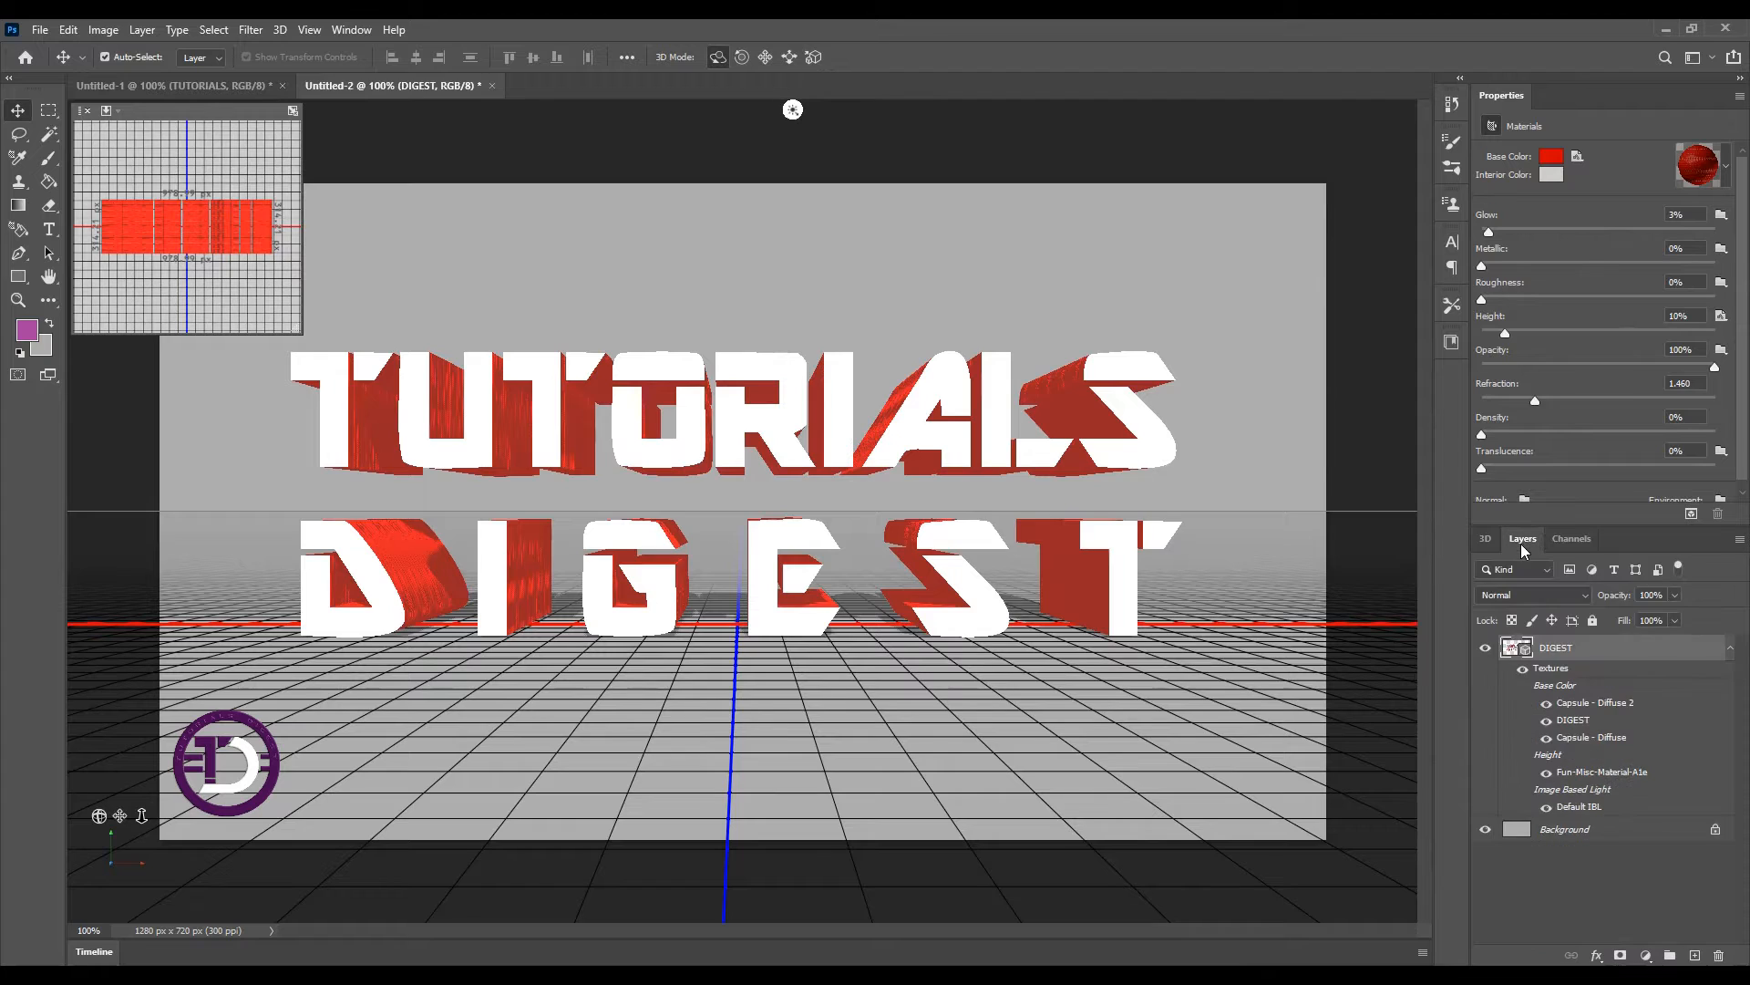
Convert the Background layer into a 3D postcard layer
{"action": "left_click", "coordinate": [1580, 835]}
{"action": "right_click", "coordinate": [1576, 831]}
{"action": "left_click", "coordinate": [1610, 819]}
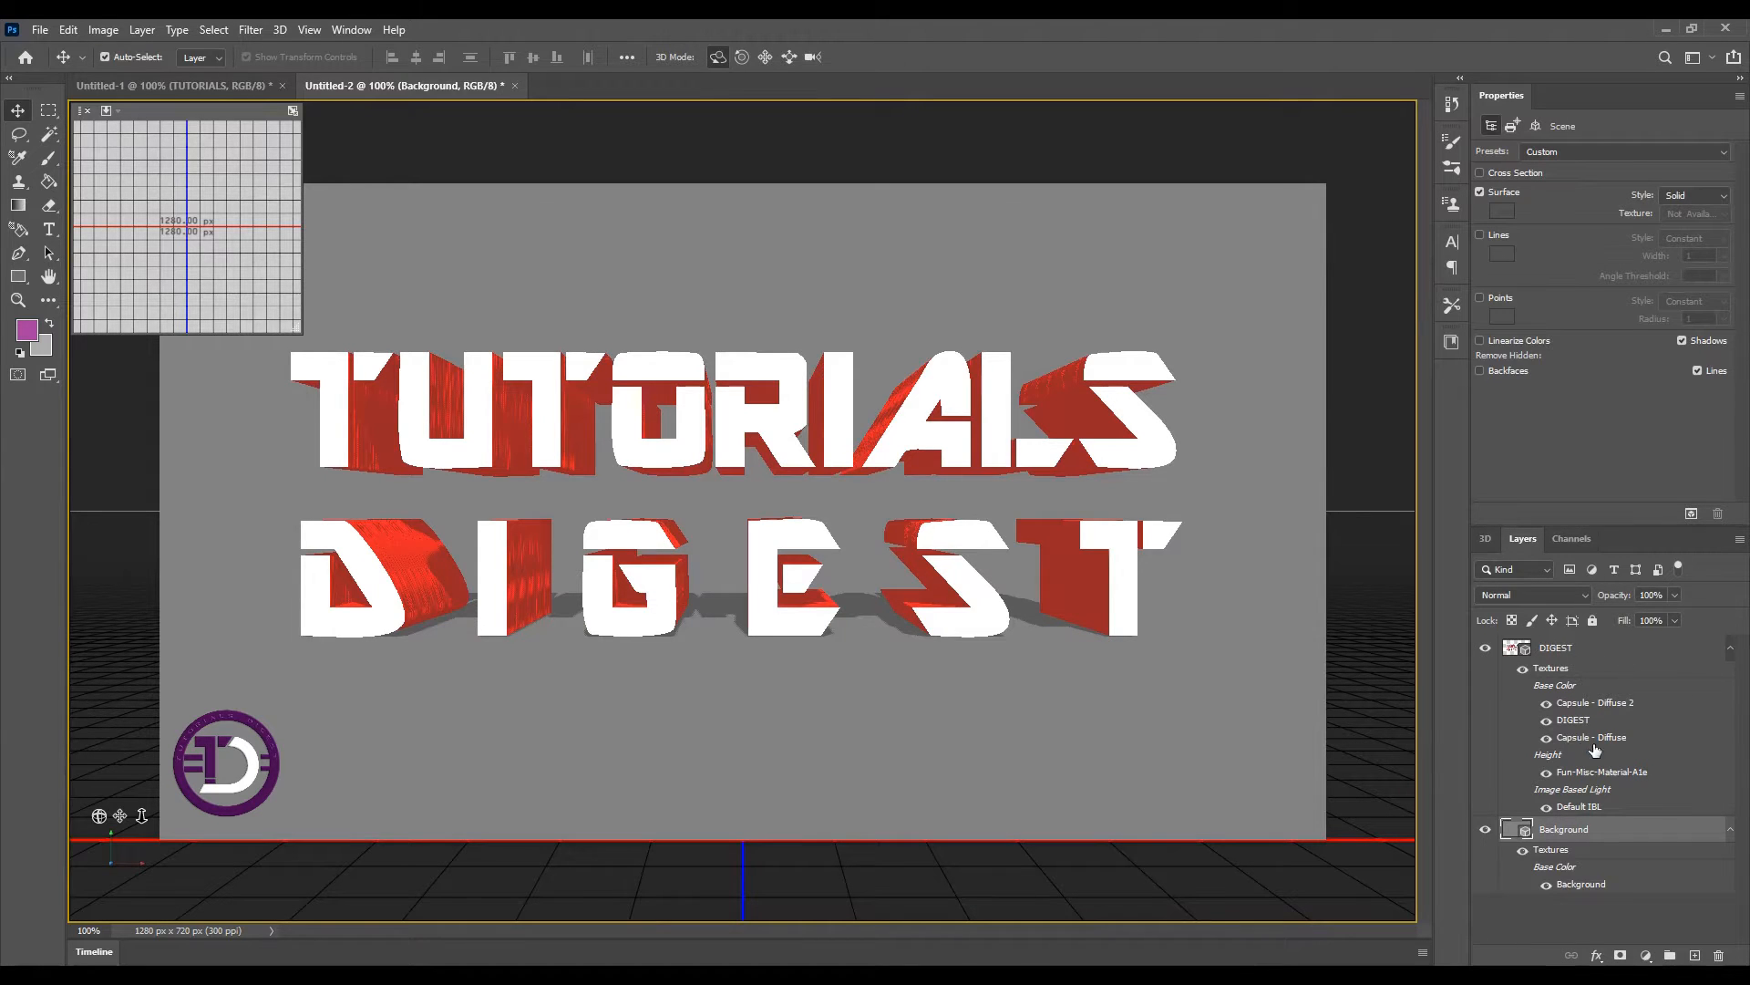
Select both 3D layers and merge them into one 3D scene
{"action": "left_click", "coordinate": [1526, 711]}
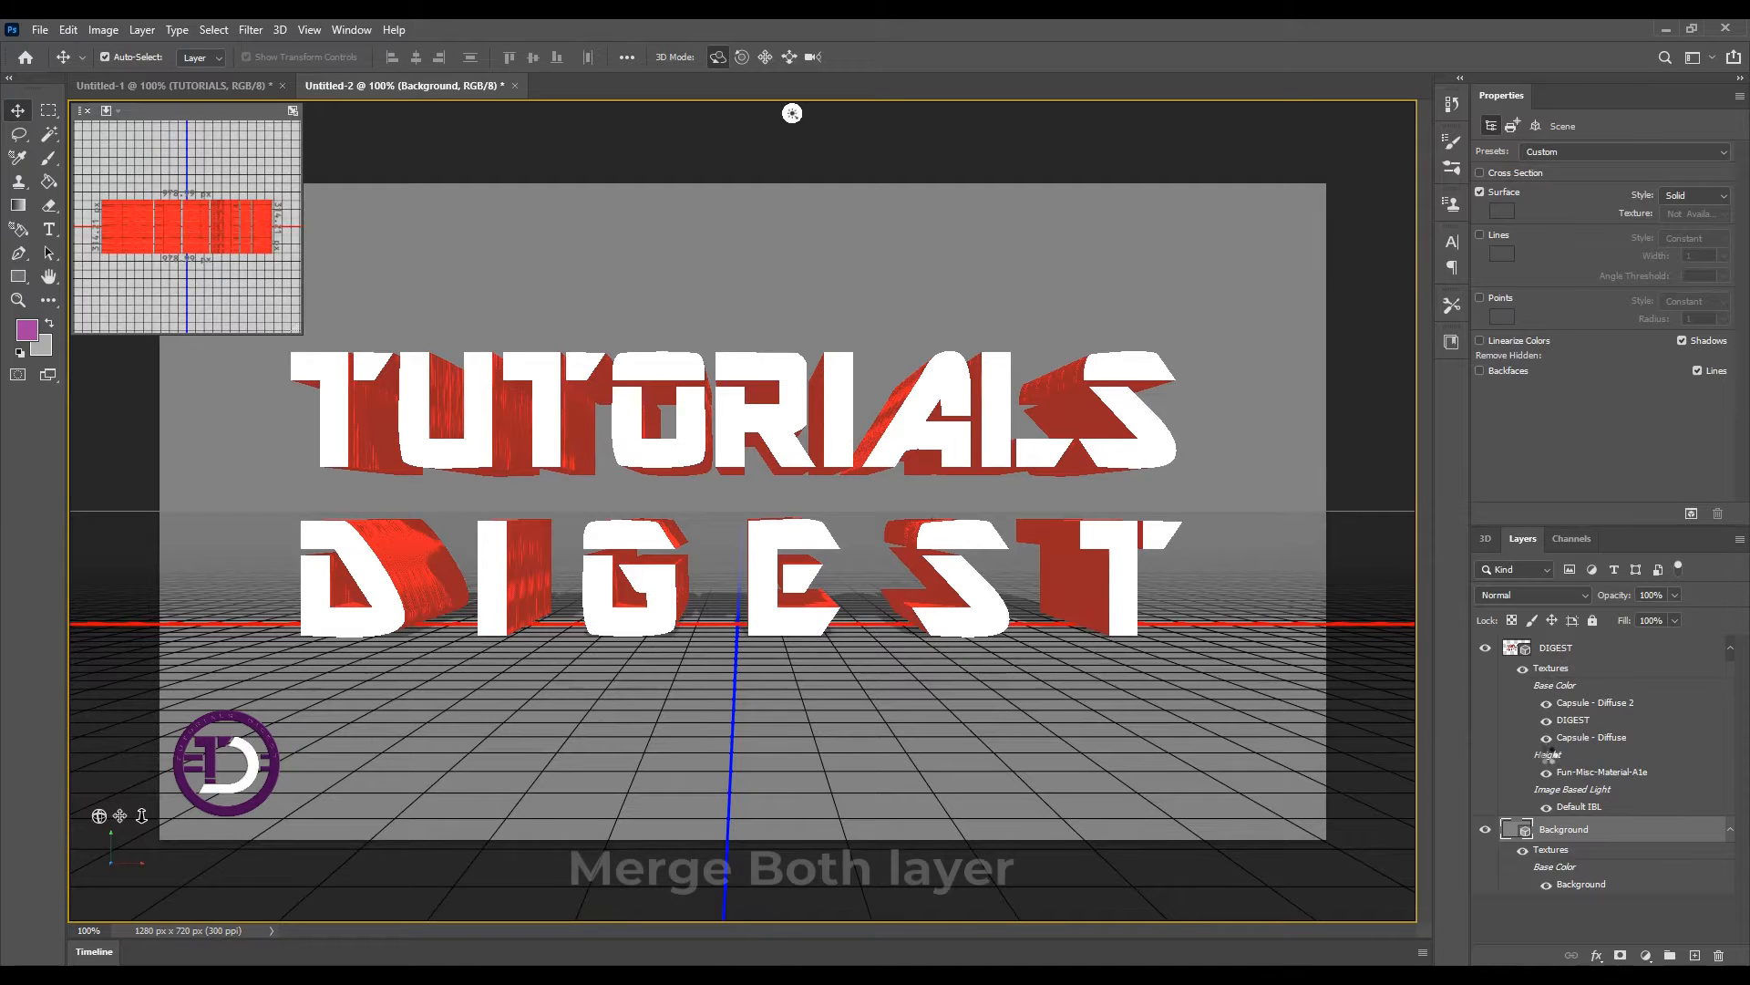
{"action": "left_click", "coordinate": [1568, 830], "text": "shift"}
{"action": "left_click", "coordinate": [280, 29]}
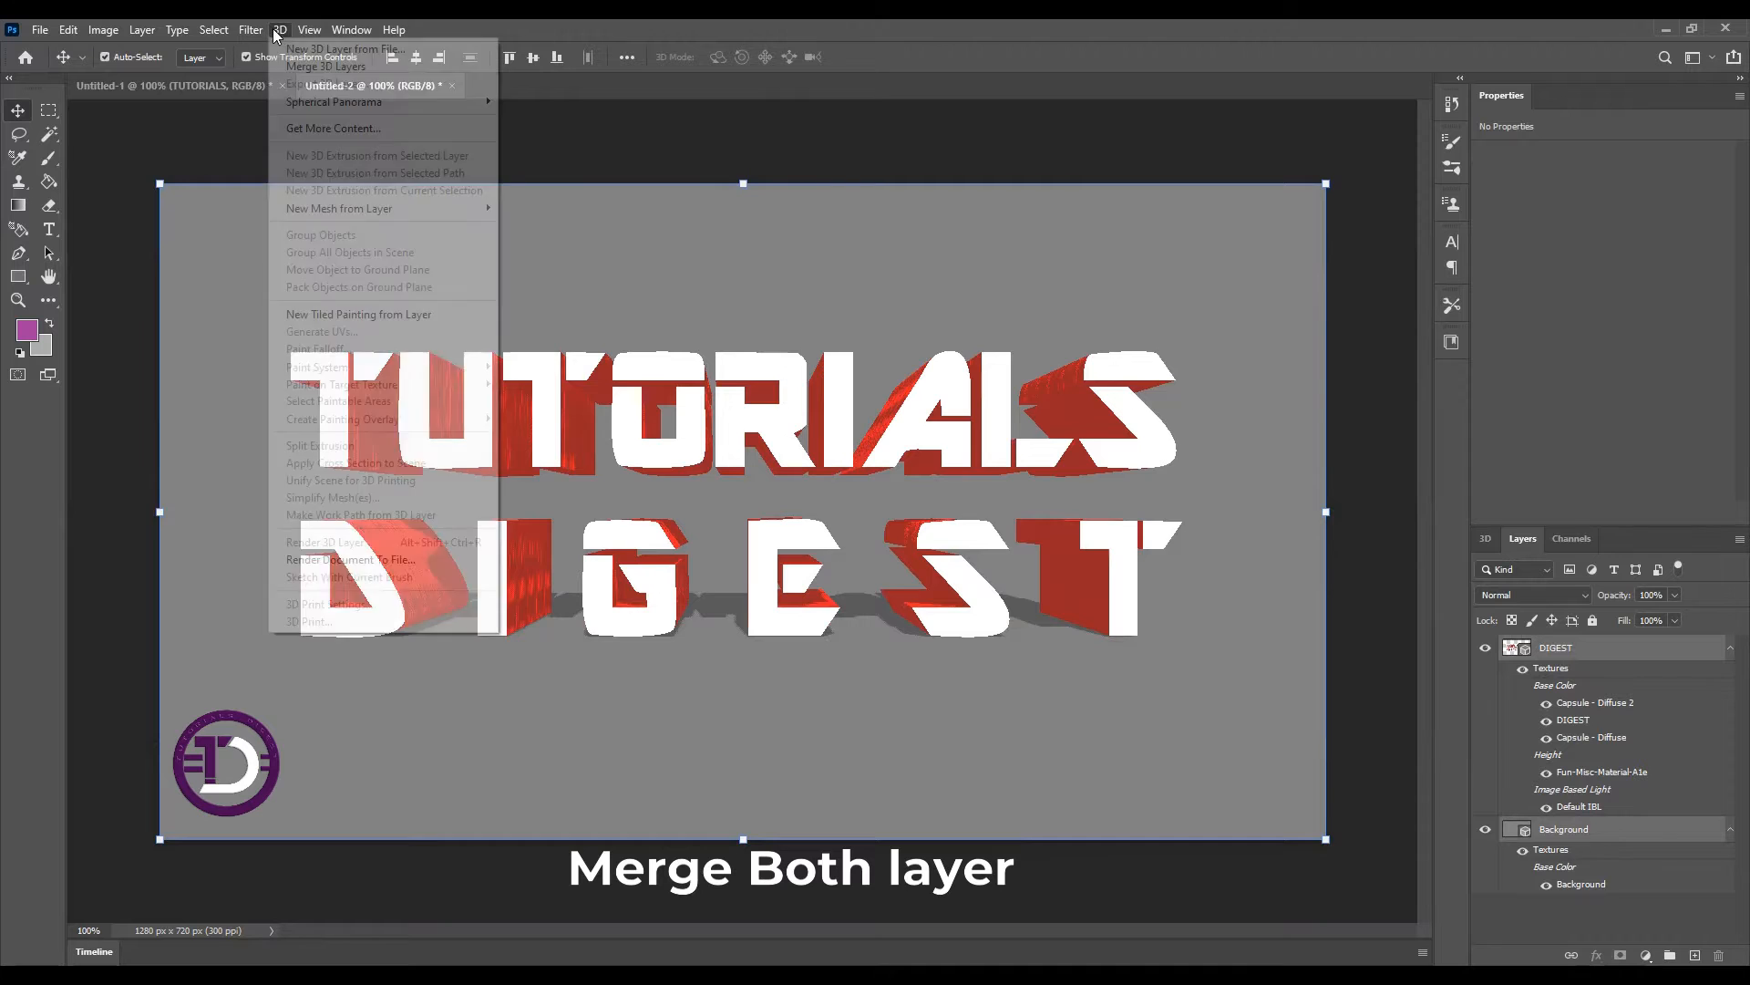
{"action": "left_click", "coordinate": [342, 64]}
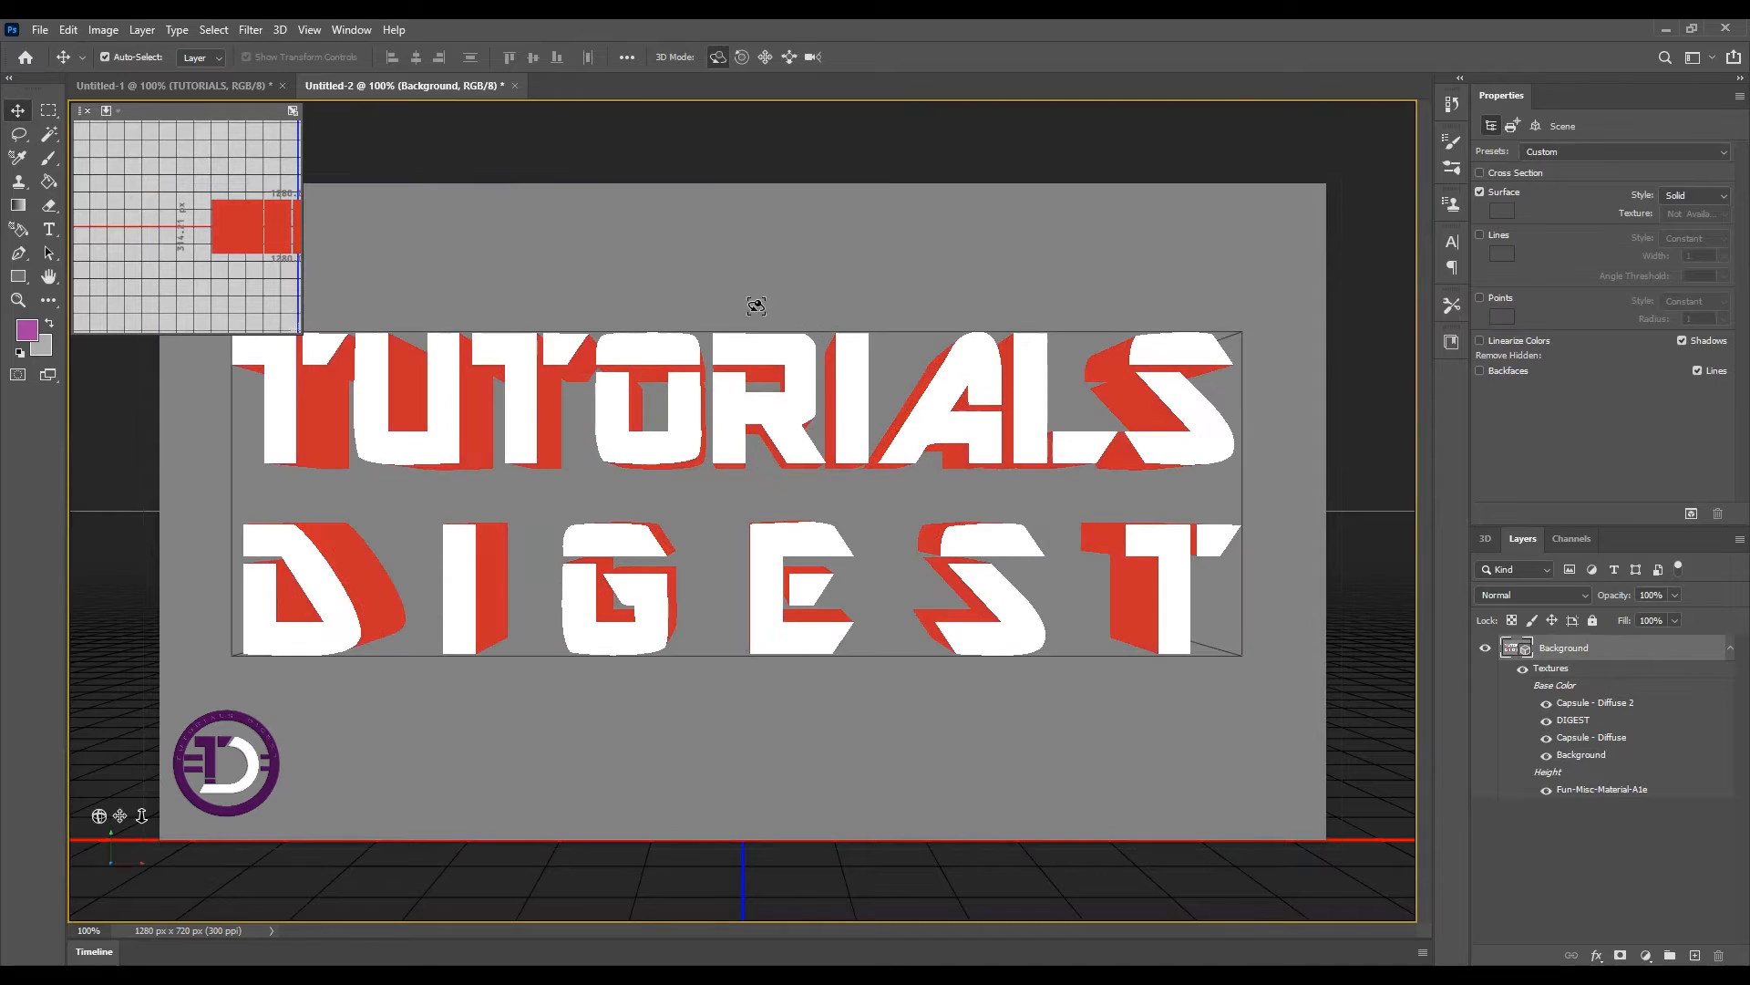
Render the merged 3D layer
{"action": "left_click", "coordinate": [281, 29]}
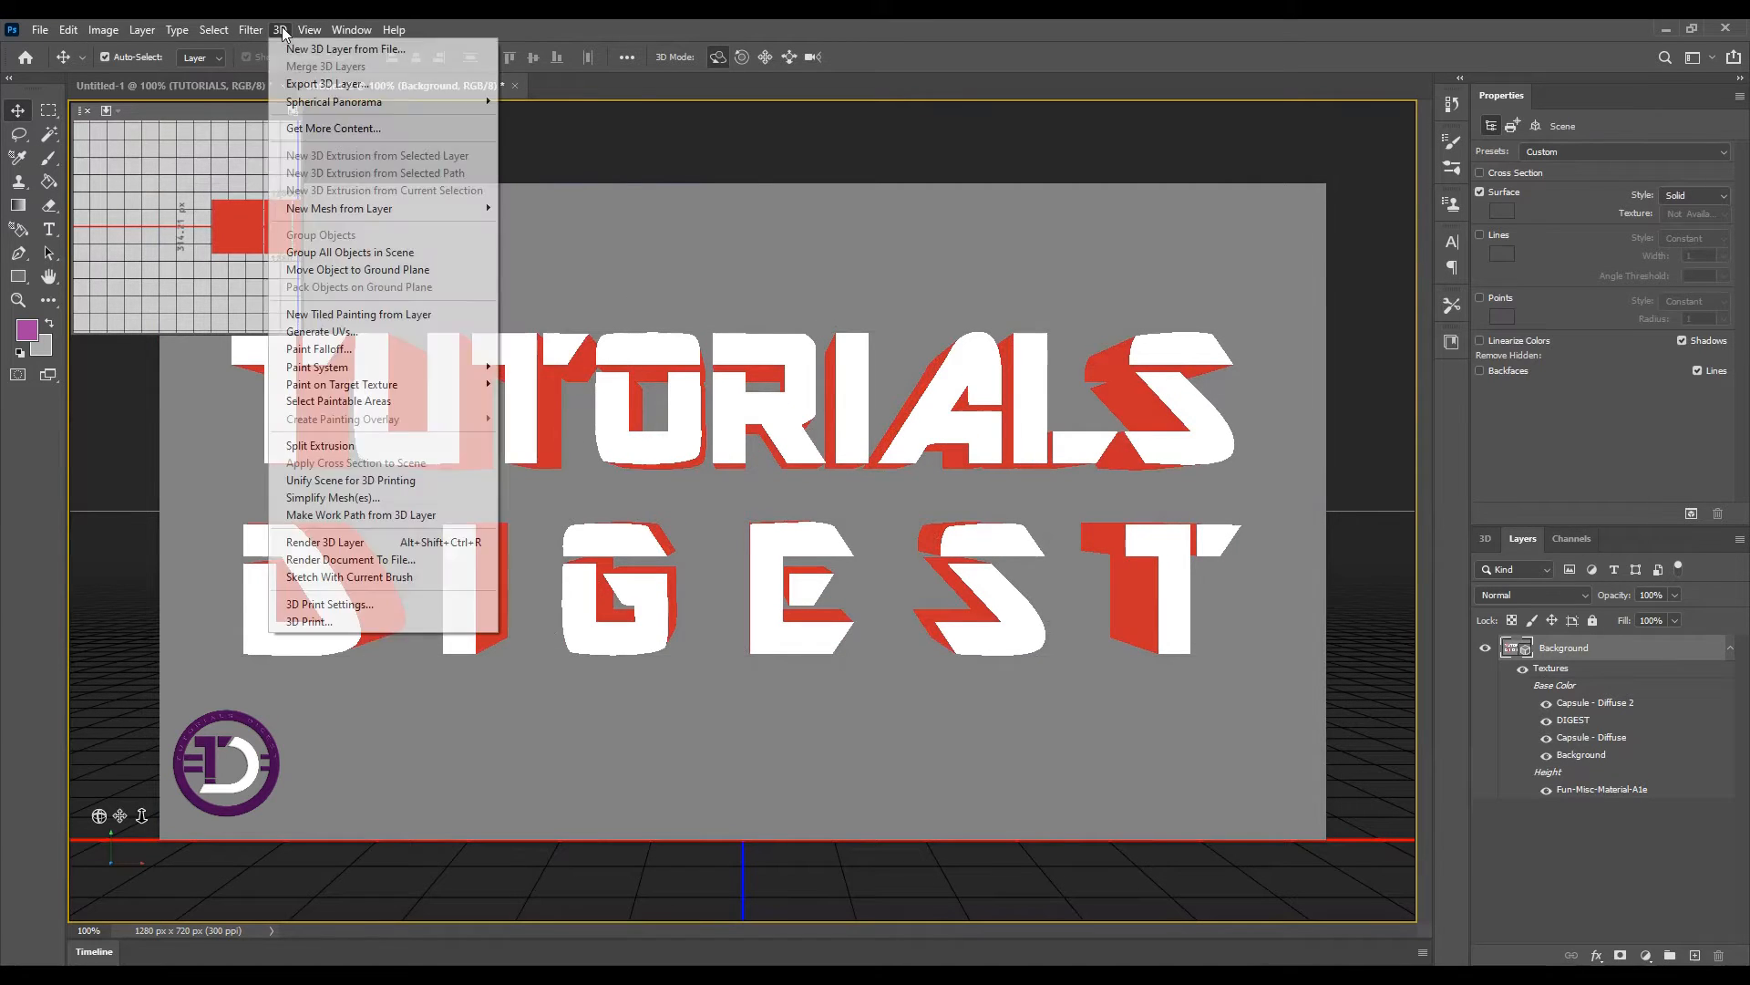
{"action": "left_click", "coordinate": [325, 542]}
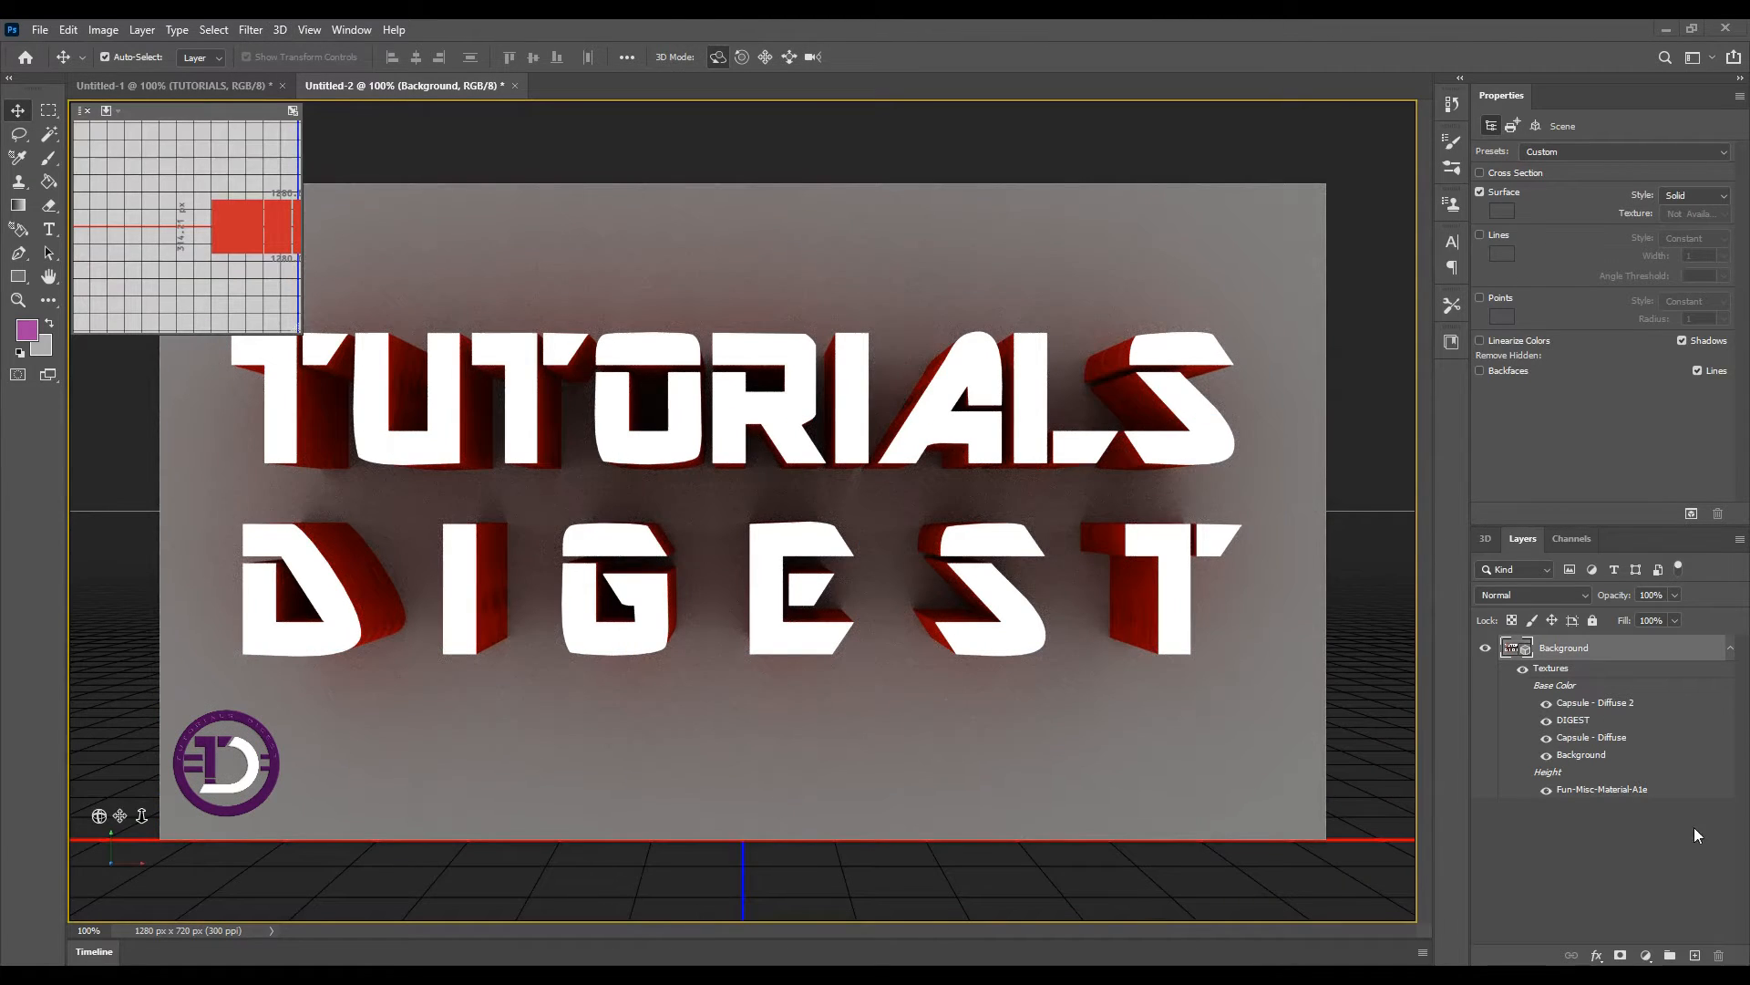
Rasterize the rendered 3D layer
{"action": "right_click", "coordinate": [1568, 647]}
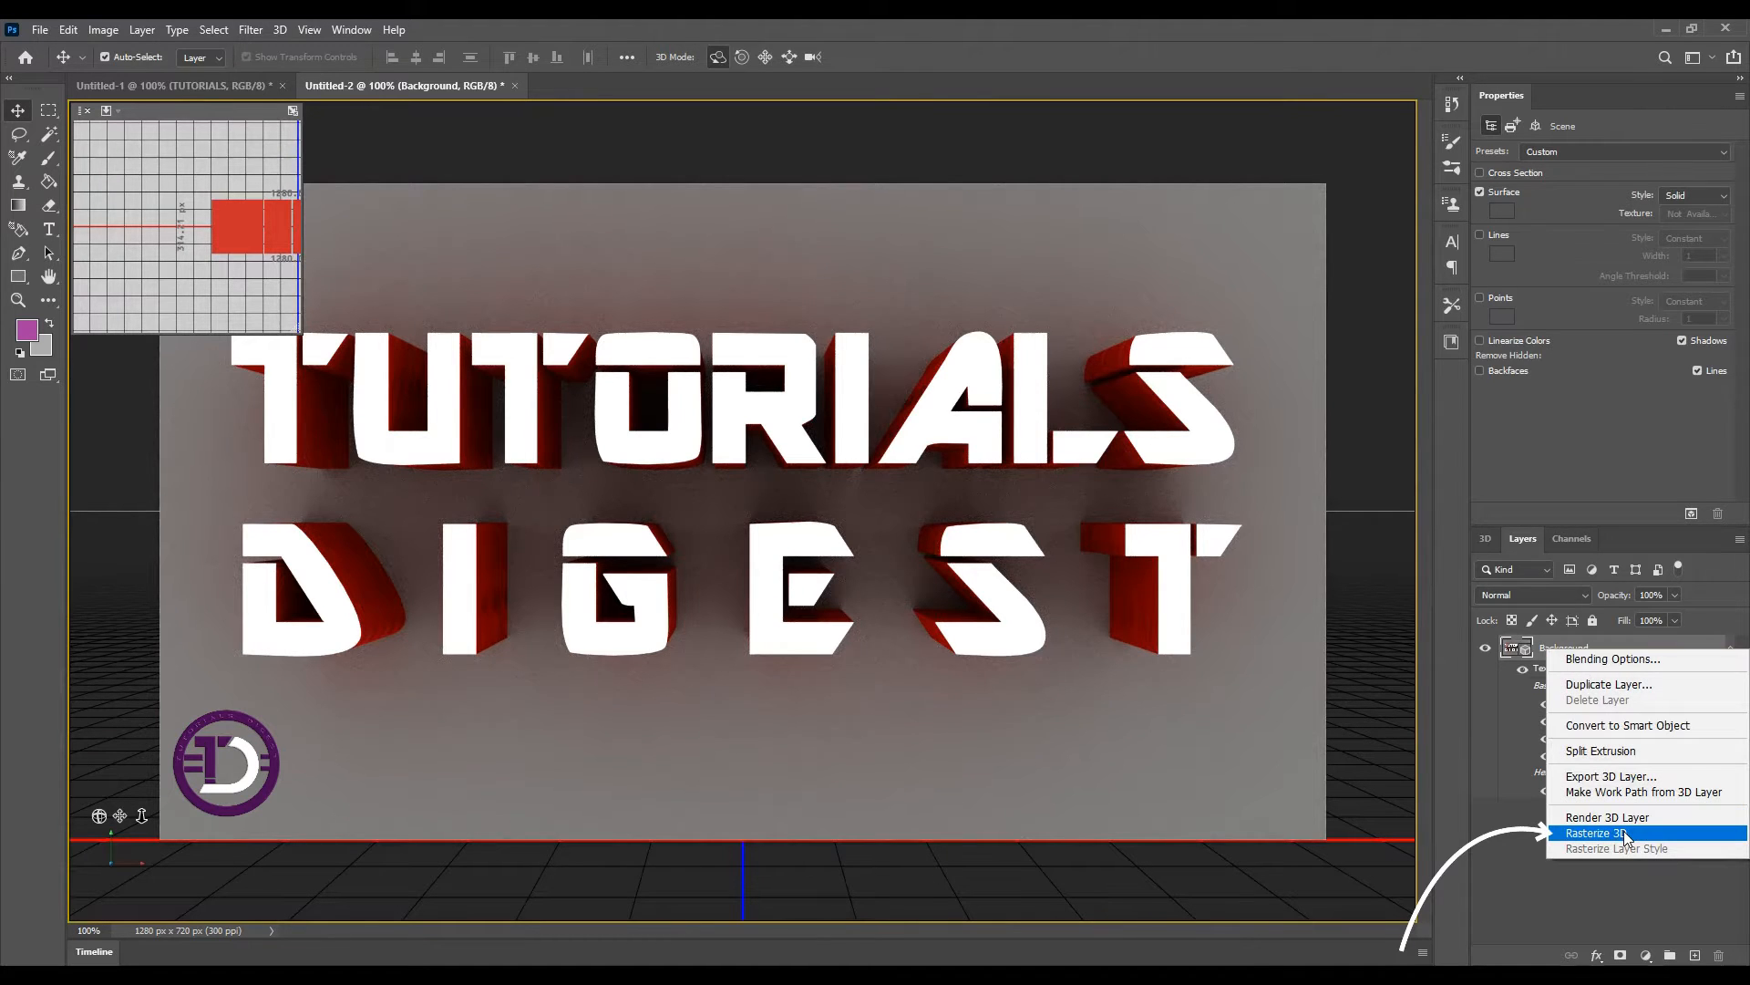
{"action": "left_click", "coordinate": [1625, 832]}
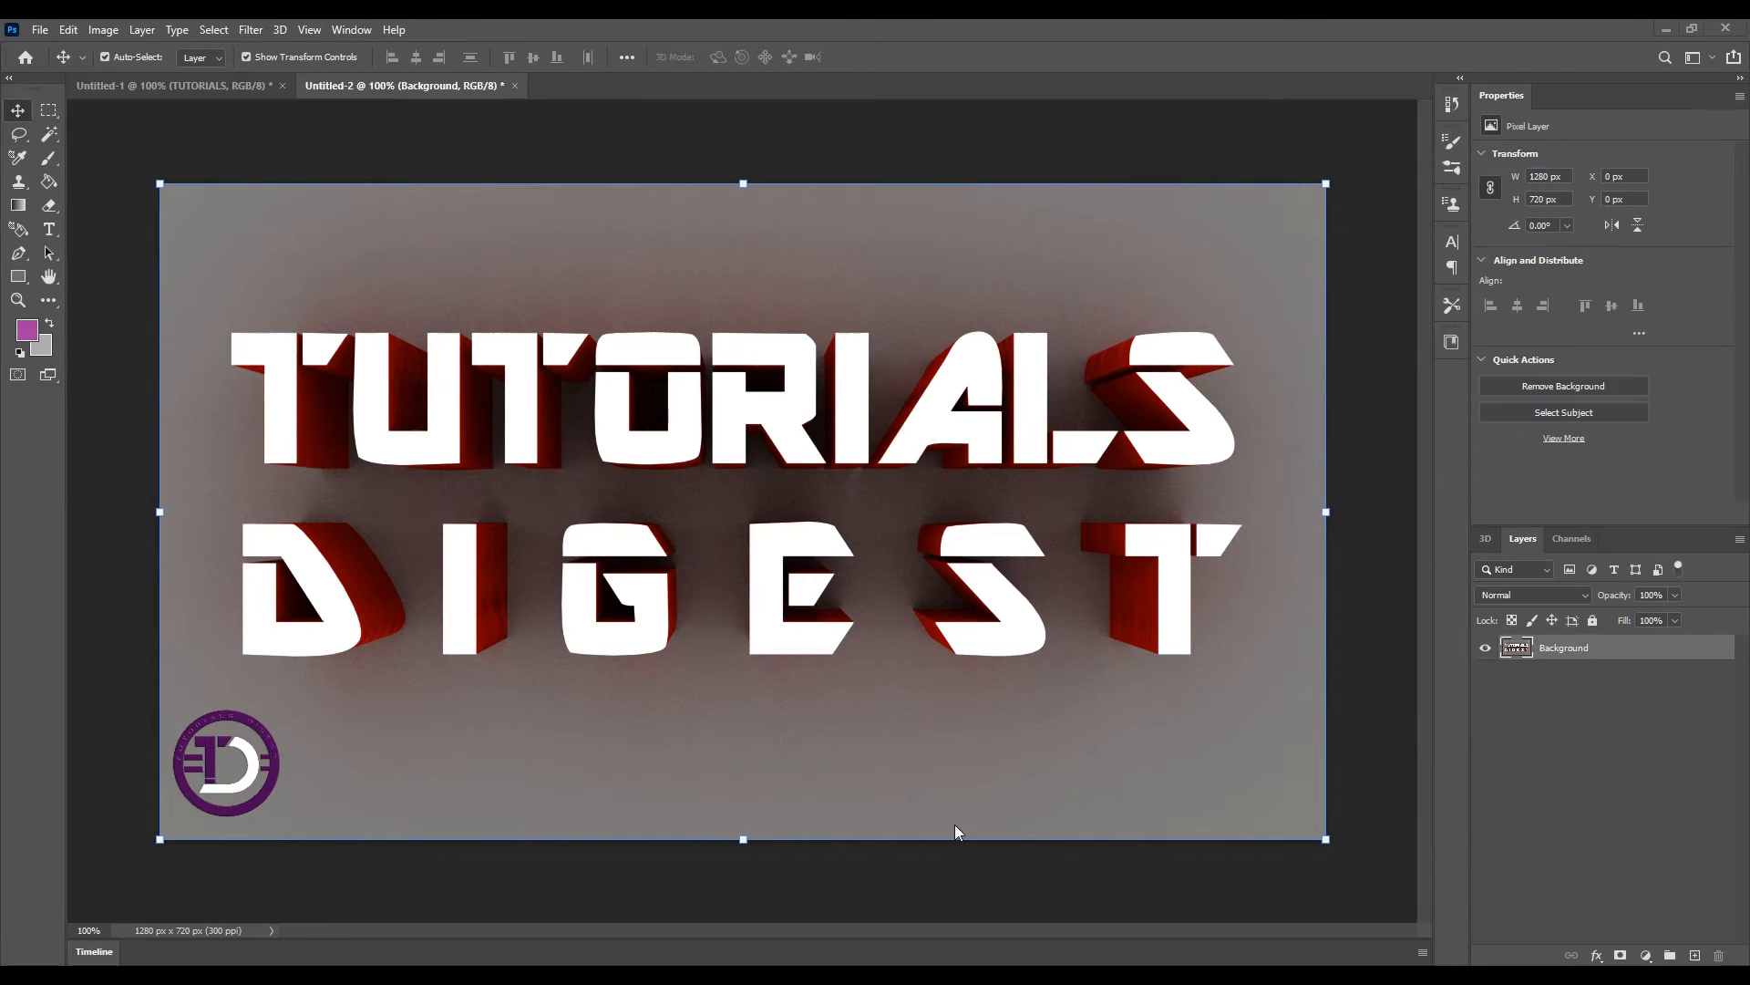
With the Magic Wand, add every white front face of the TUTORIALS and DIGEST letters to one selection
{"action": "left_click", "coordinate": [52, 136]}
{"action": "left_click", "coordinate": [271, 356]}
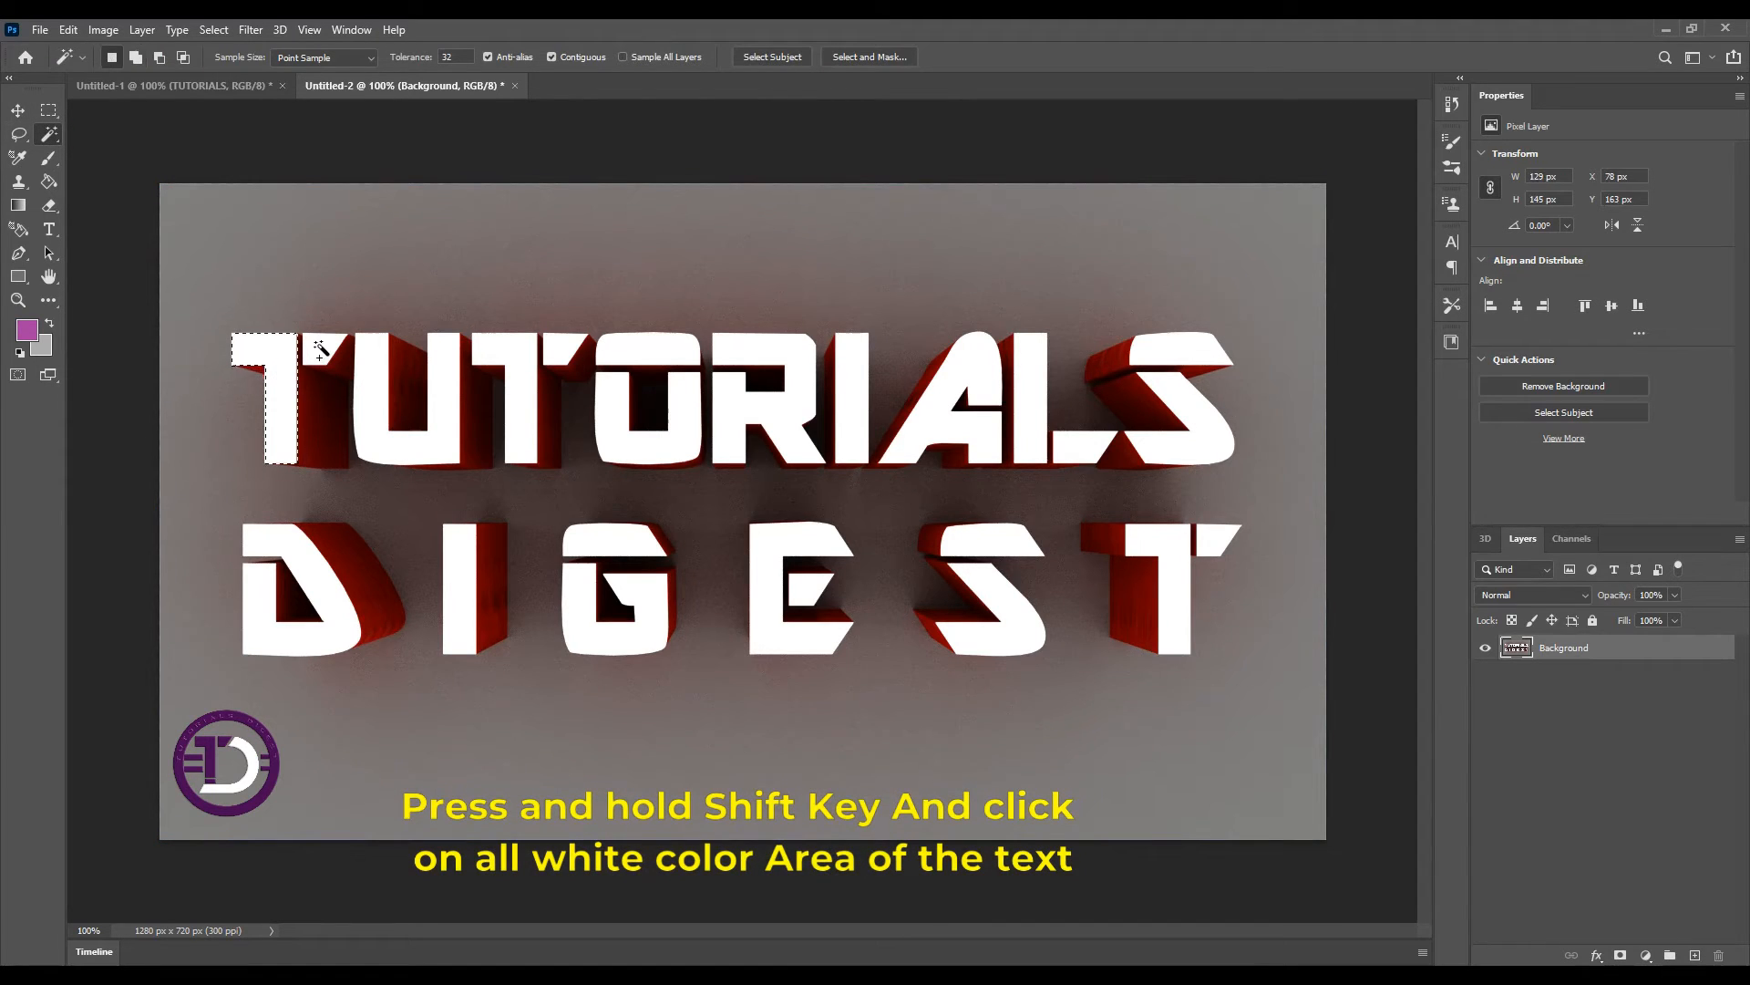
{"action": "left_click", "coordinate": [375, 390], "text": "shift"}
{"action": "left_click", "coordinate": [540, 358], "text": "shift"}
{"action": "left_click", "coordinate": [629, 355], "text": "shift"}
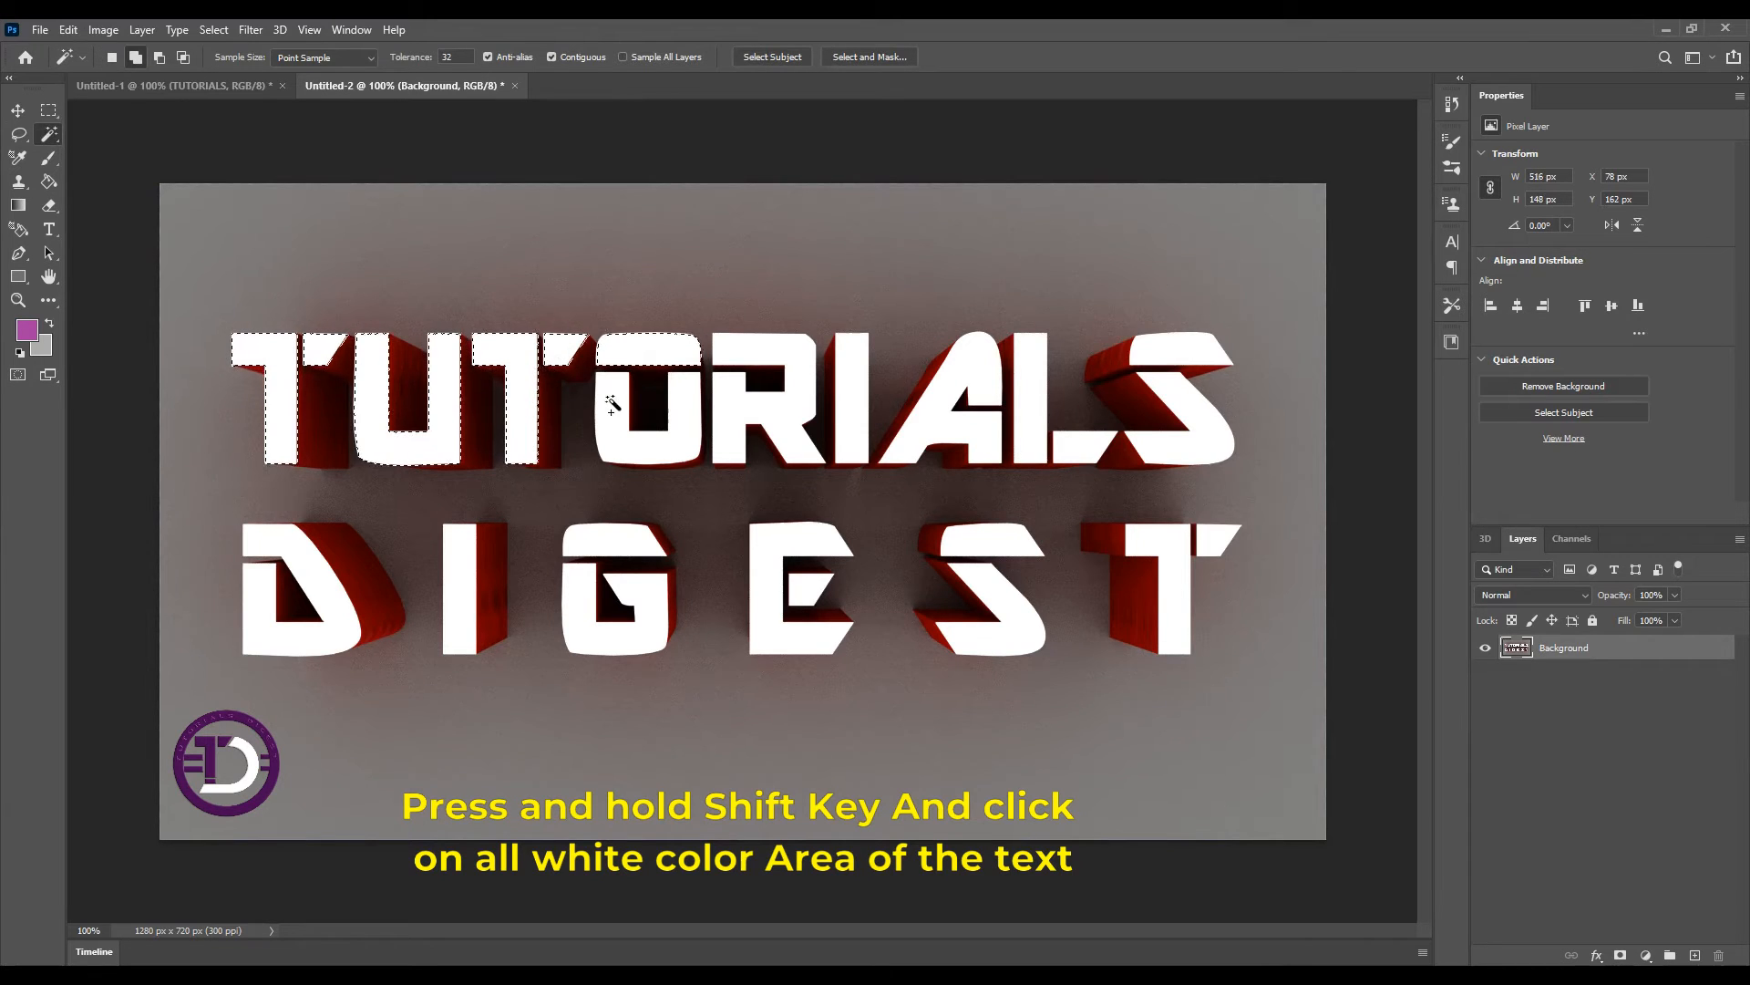
{"action": "left_click", "coordinate": [798, 404], "text": "shift"}
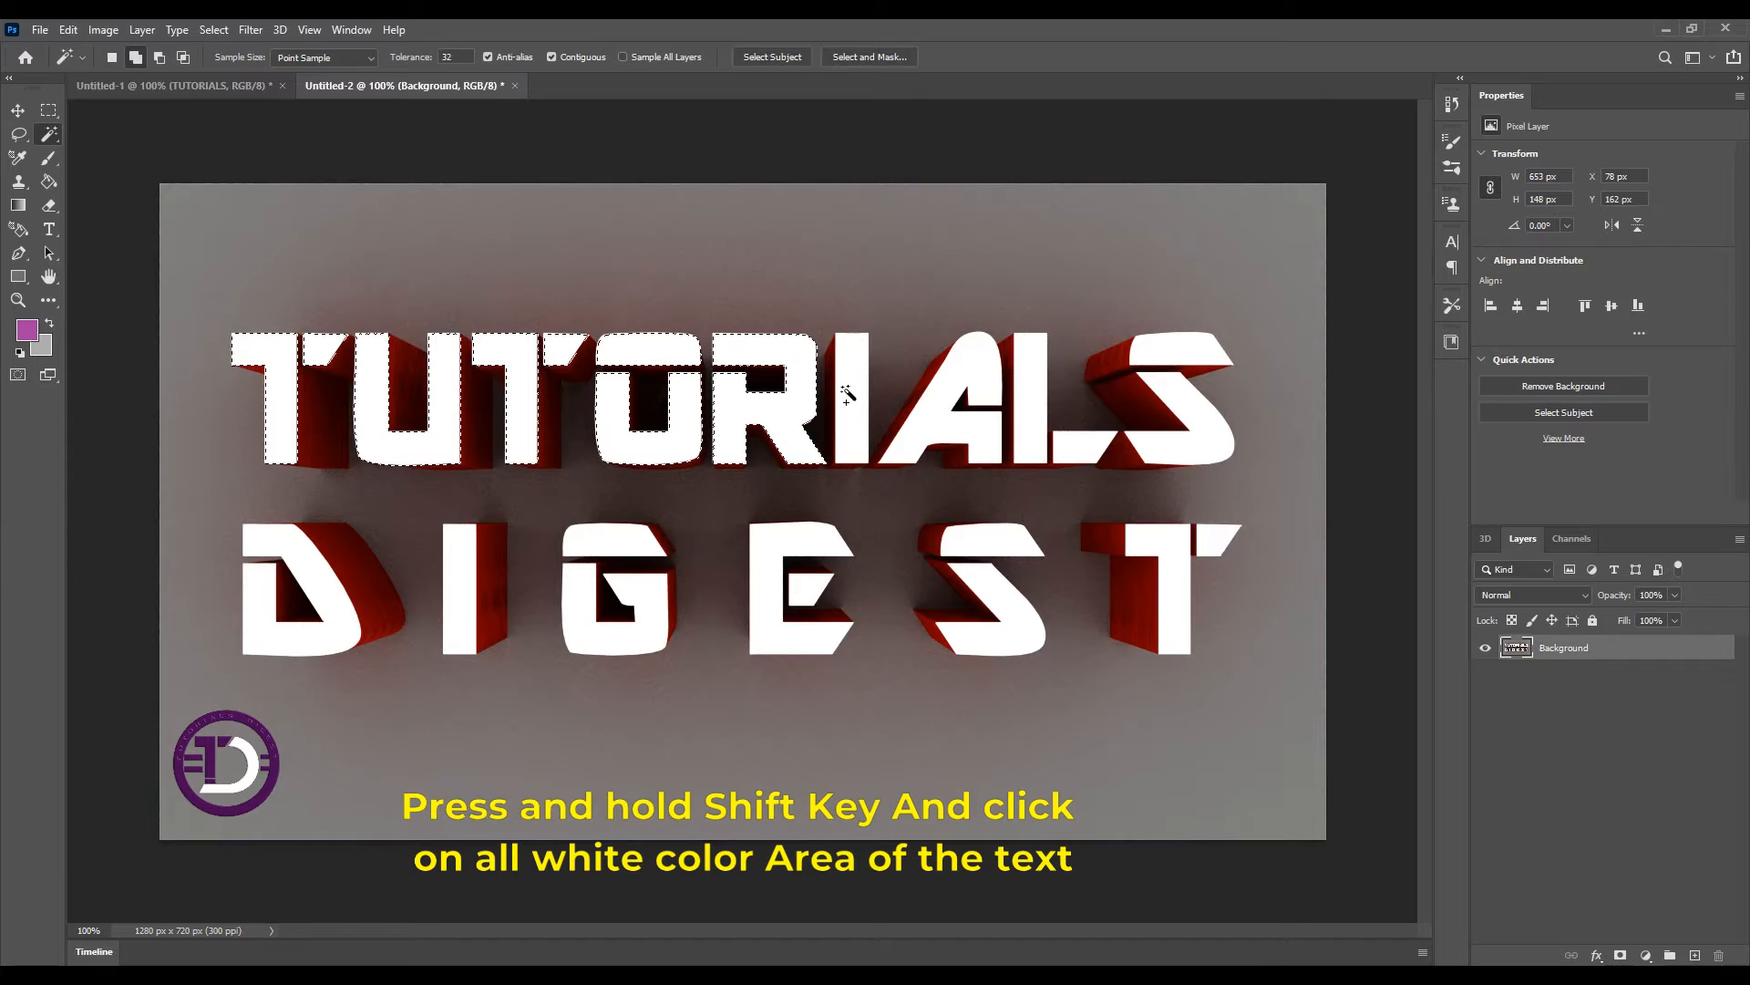
{"action": "left_click", "coordinate": [857, 392], "text": "shift"}
{"action": "left_click", "coordinate": [939, 404], "text": "shift"}
{"action": "left_click", "coordinate": [1031, 415], "text": "shift"}
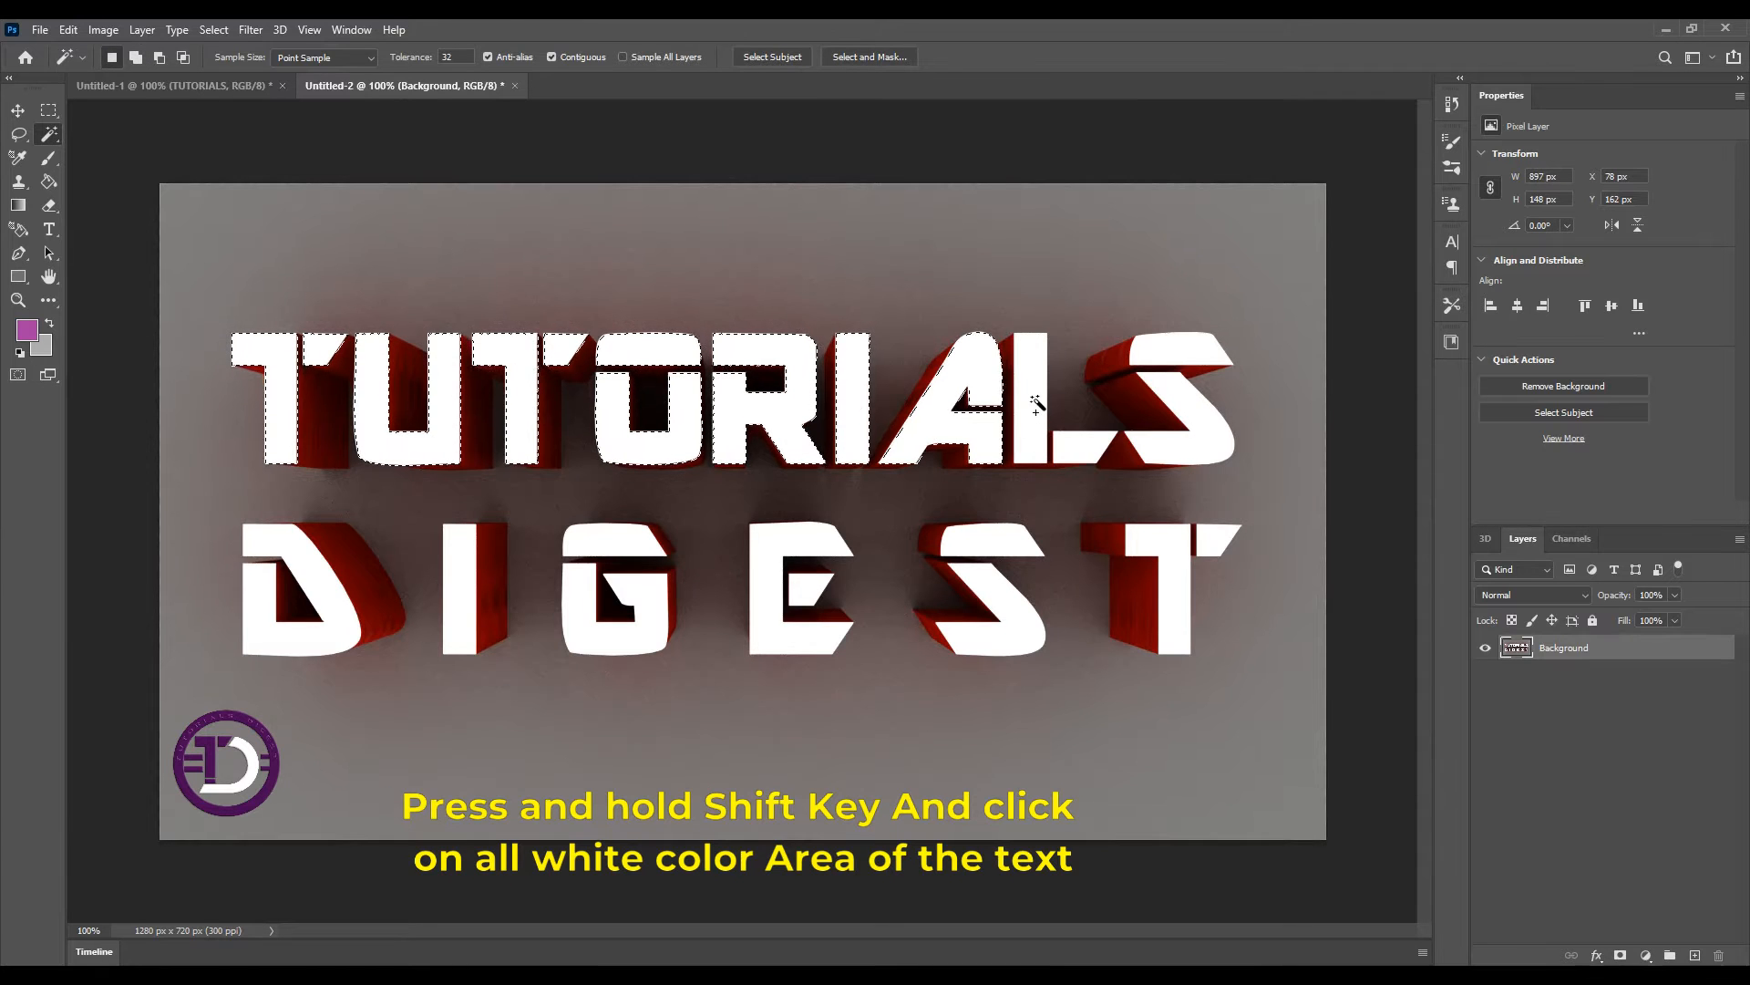
{"action": "left_click", "coordinate": [1218, 436], "text": "shift"}
{"action": "left_click", "coordinate": [1092, 445], "text": "shift"}
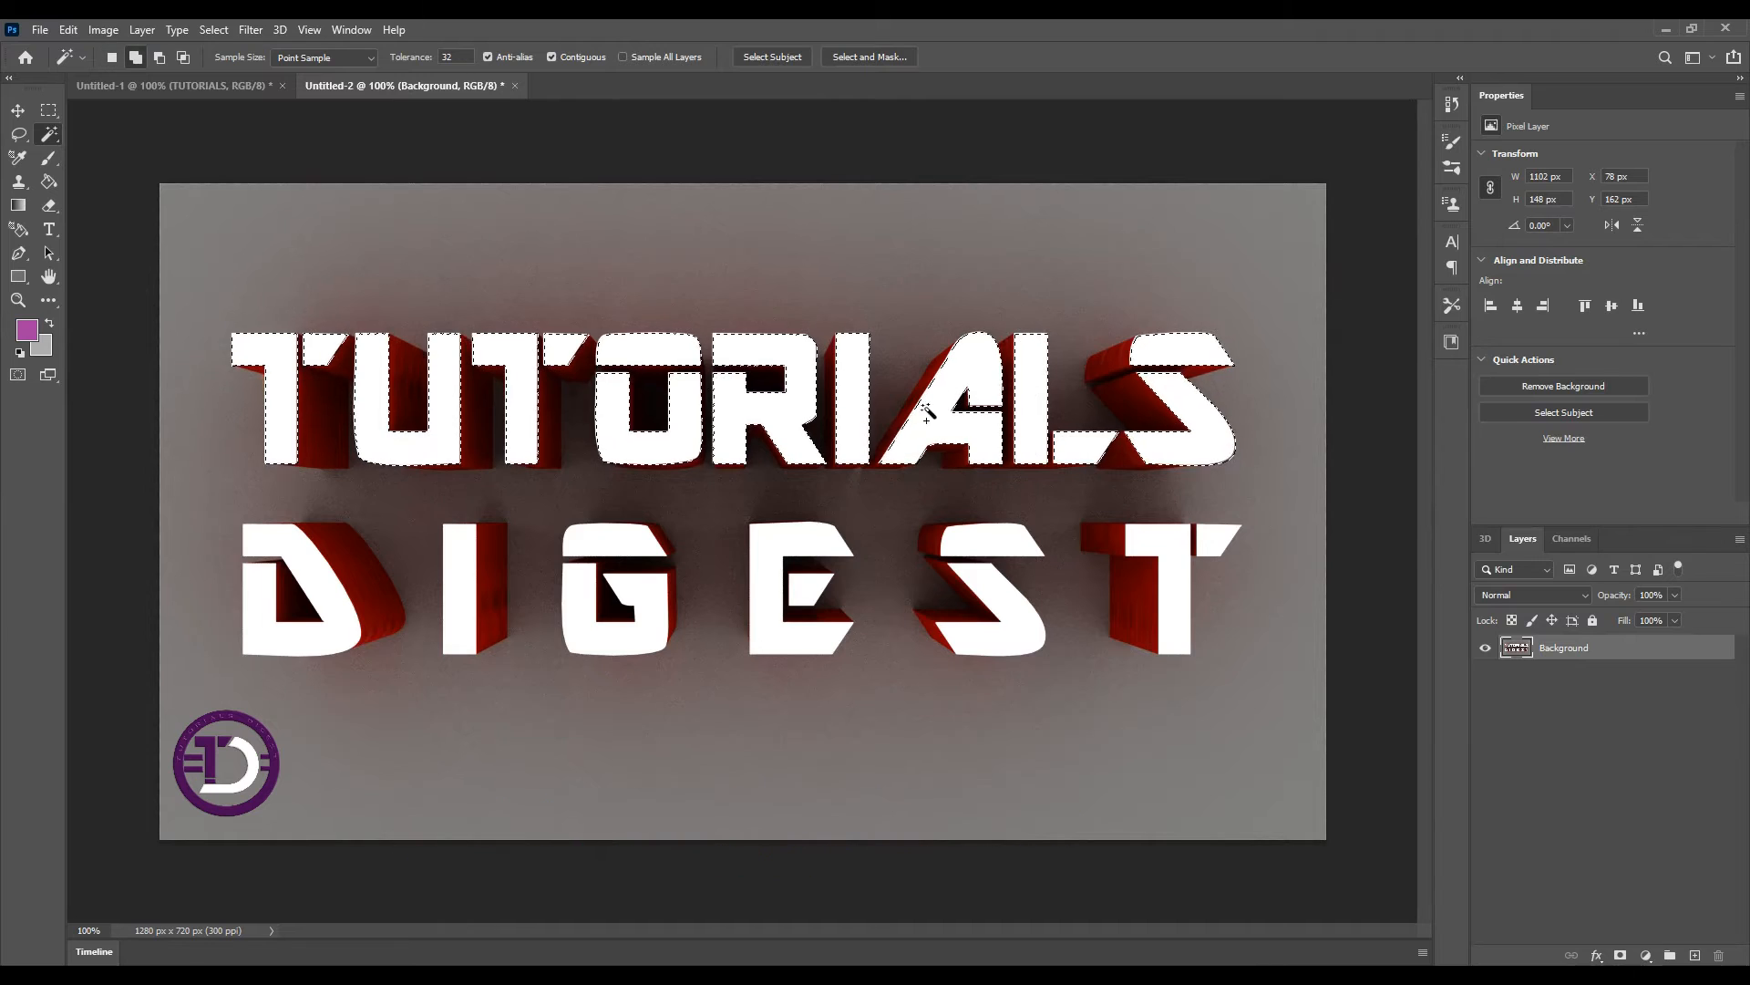
{"action": "left_click", "coordinate": [309, 566], "text": "shift"}
{"action": "left_click", "coordinate": [470, 568]}
{"action": "left_click", "coordinate": [584, 594]}
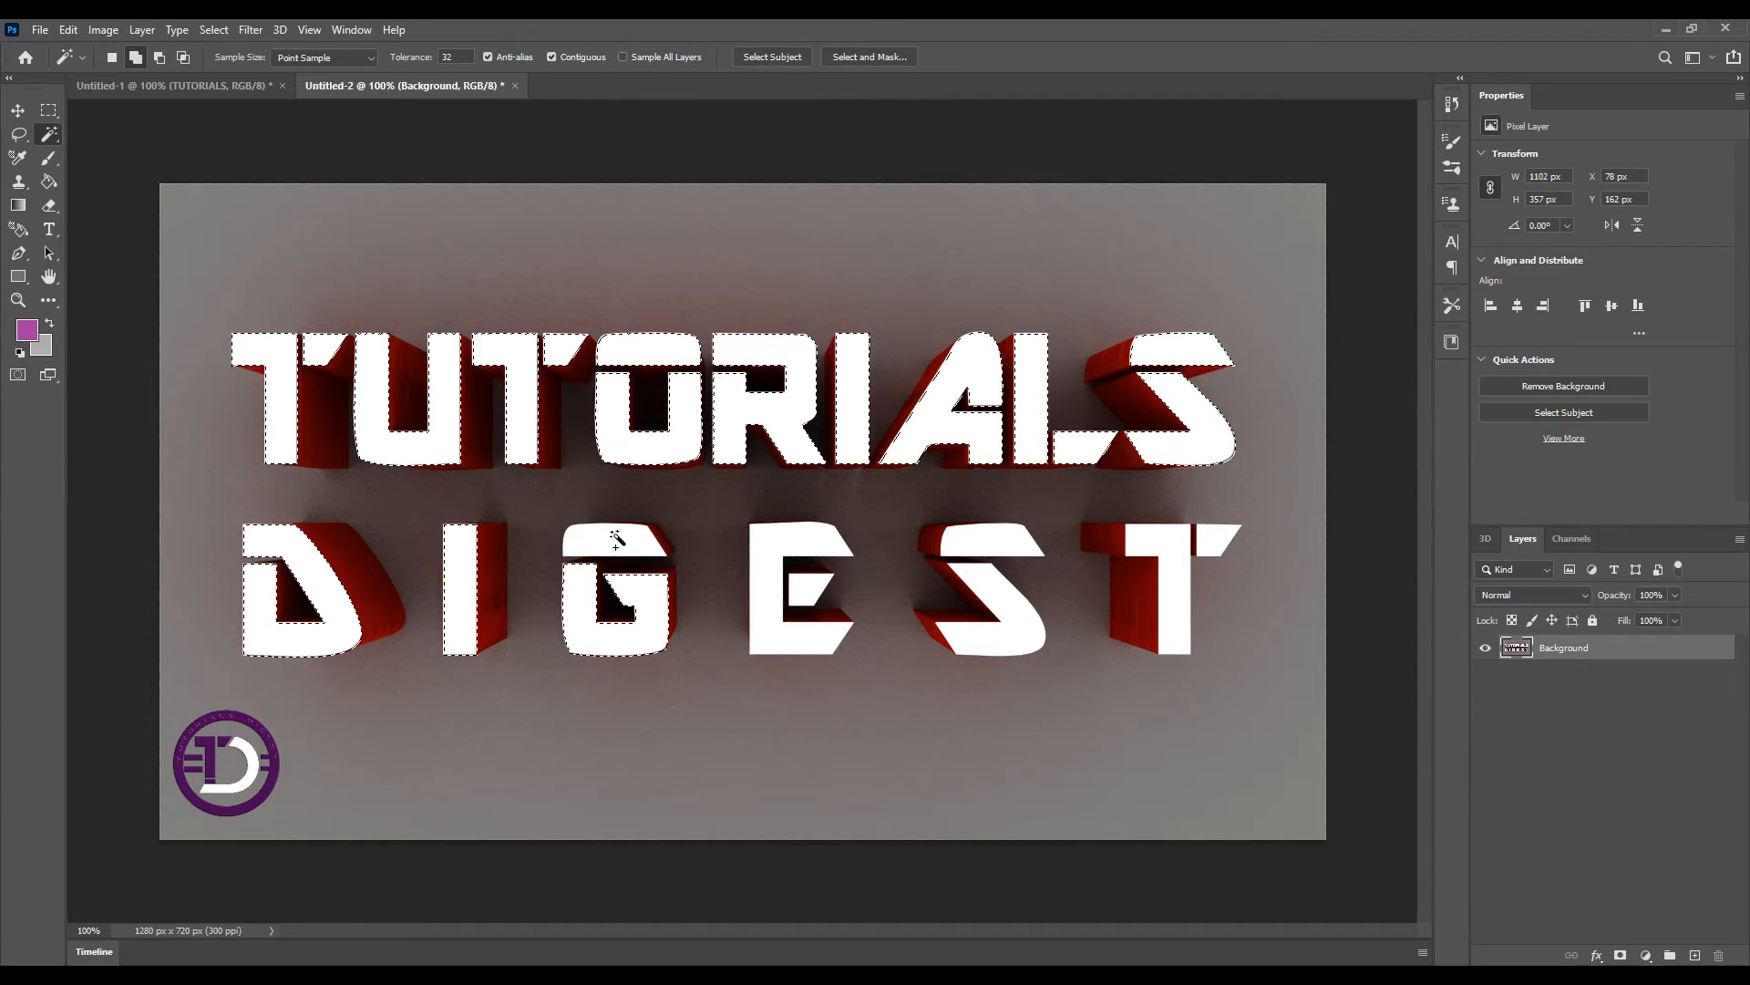
{"action": "left_click", "coordinate": [807, 588]}
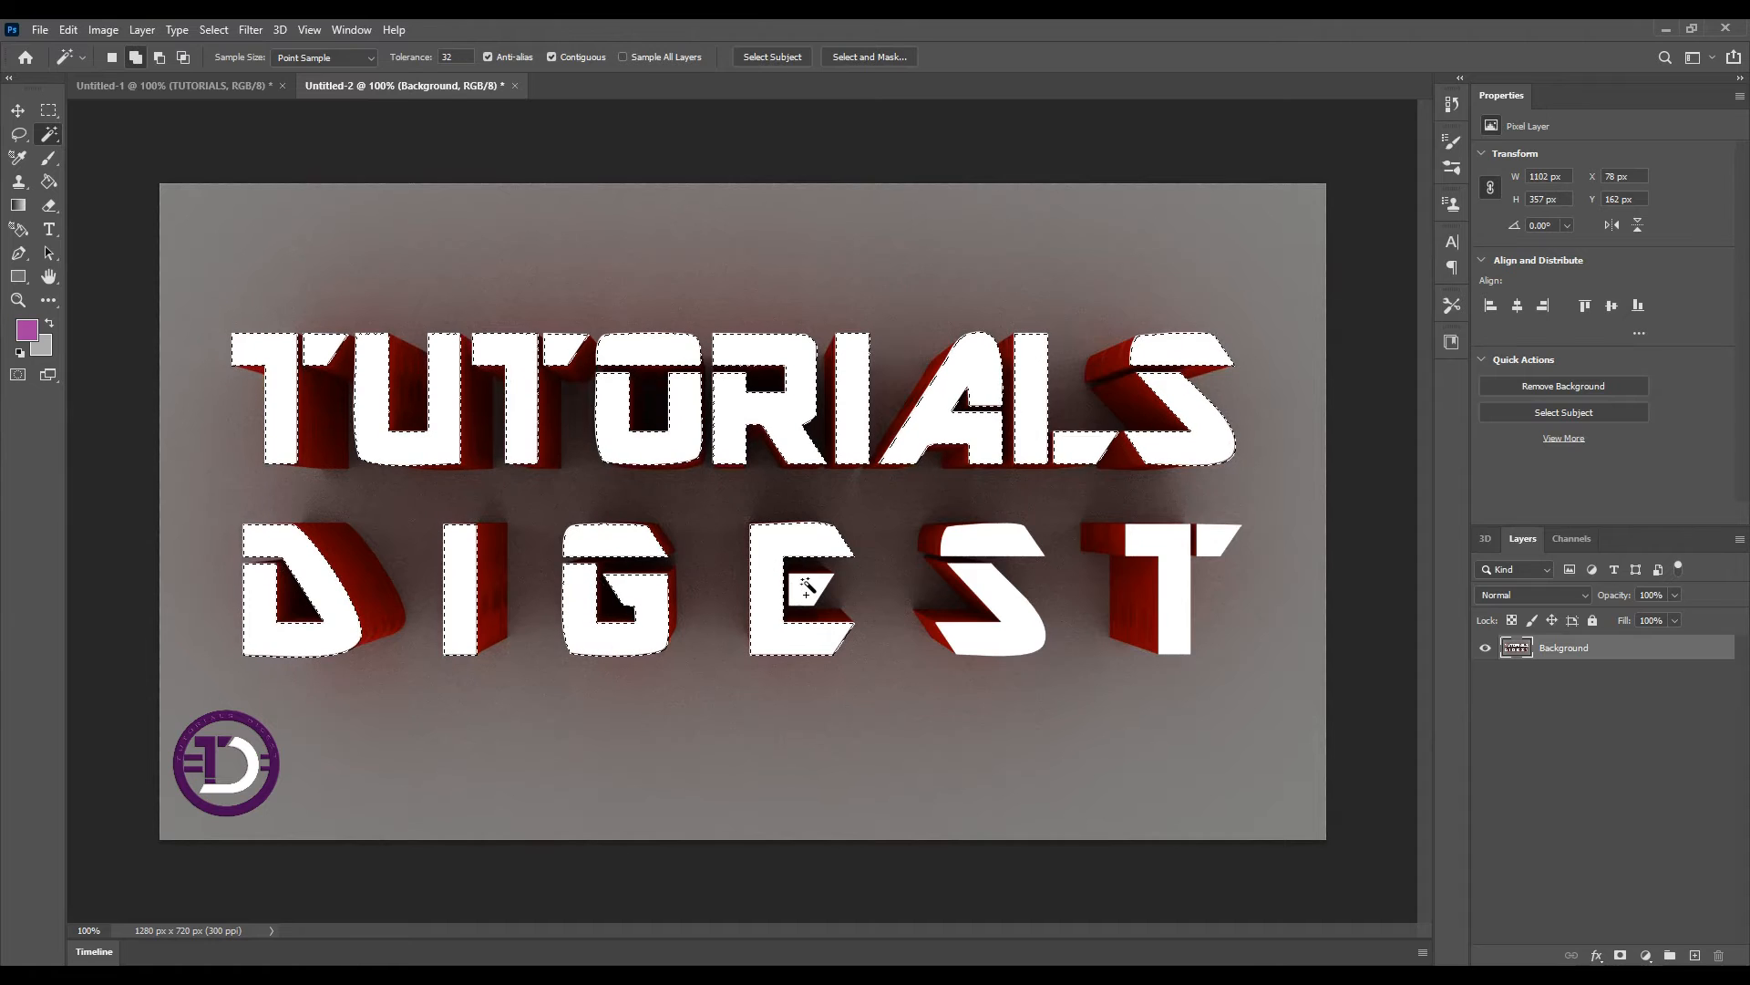
{"action": "left_click", "coordinate": [1008, 586]}
{"action": "left_click", "coordinate": [1159, 563]}
{"action": "left_click", "coordinate": [1173, 566], "text": "shift"}
{"action": "left_click", "coordinate": [1217, 537], "text": "shift"}
{"action": "key", "text": "ctrl+d"}
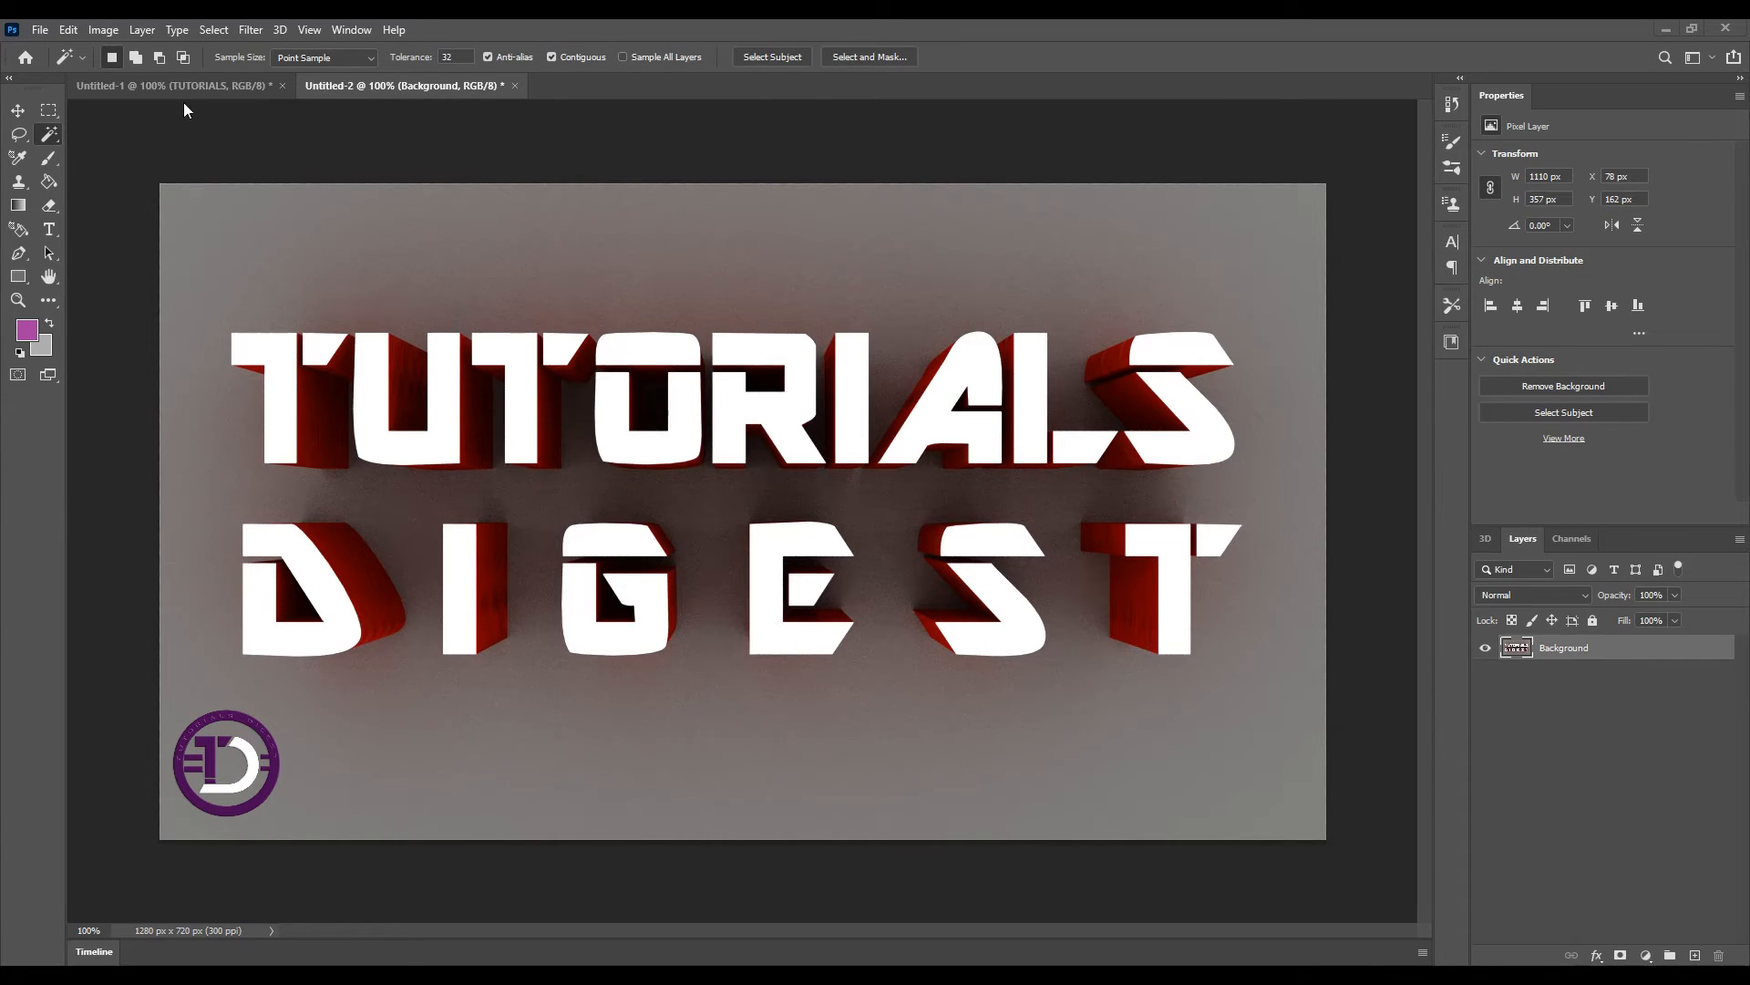
{"action": "left_click", "coordinate": [210, 30]}
{"action": "mouse_move", "coordinate": [326, 302]}
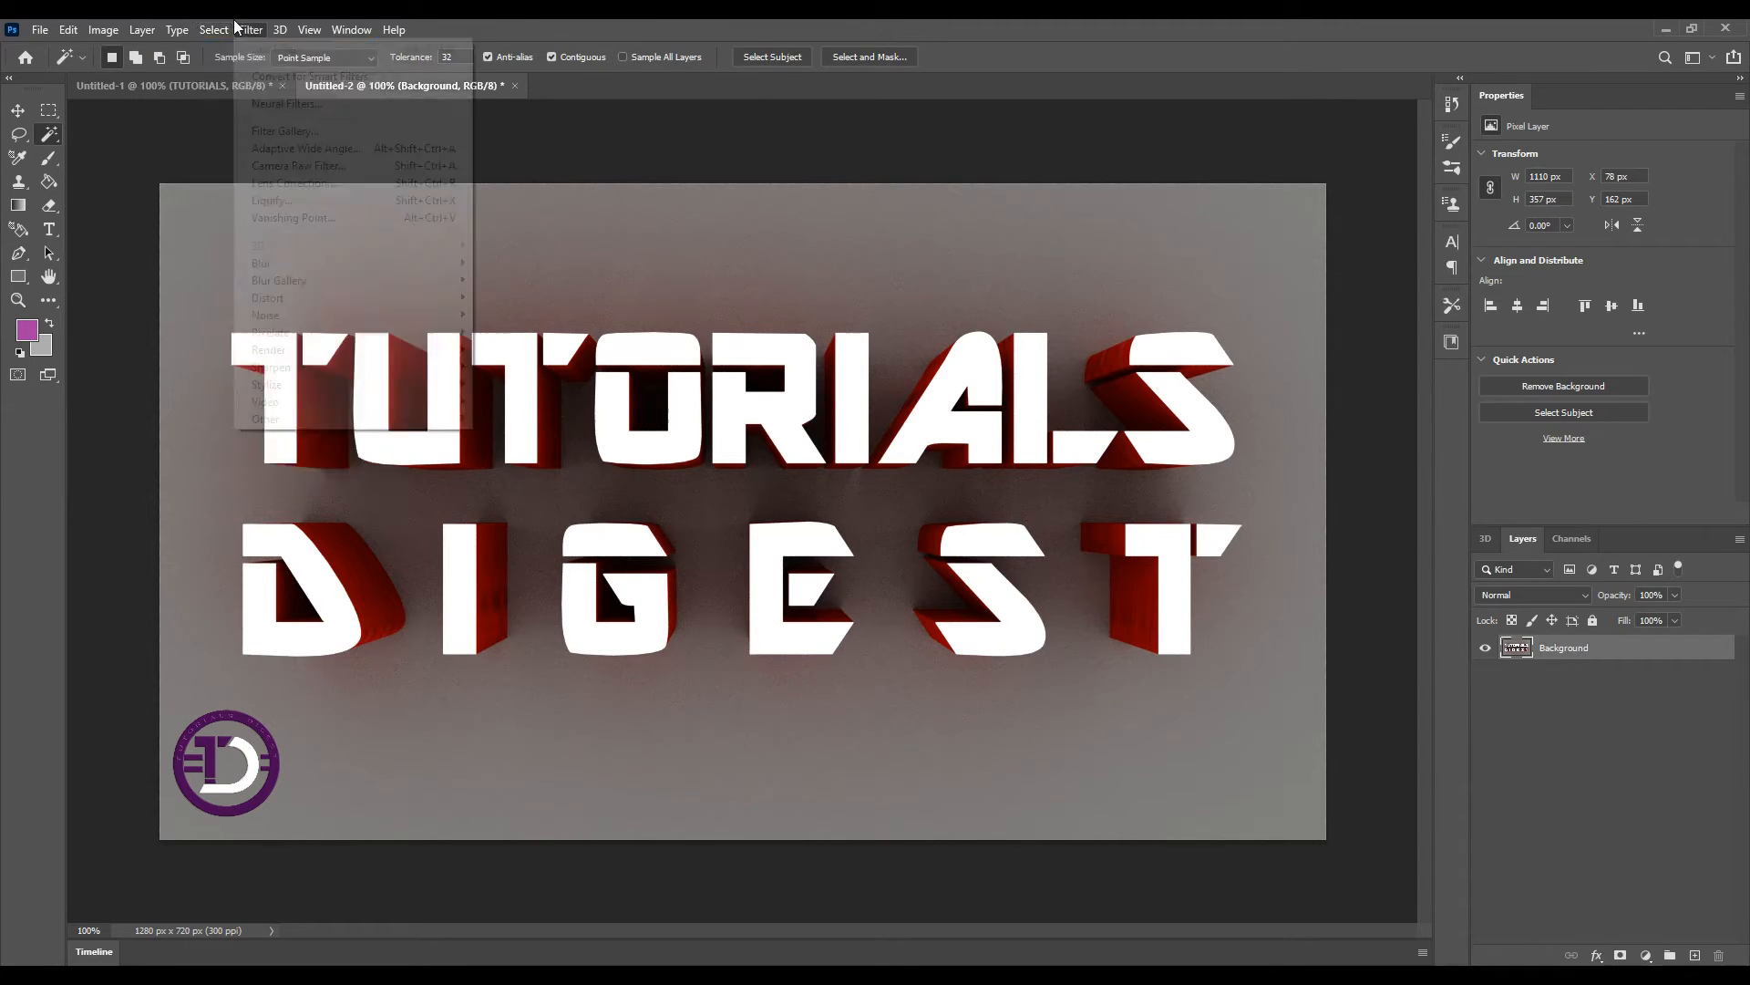
{"action": "left_click", "coordinate": [470, 22]}
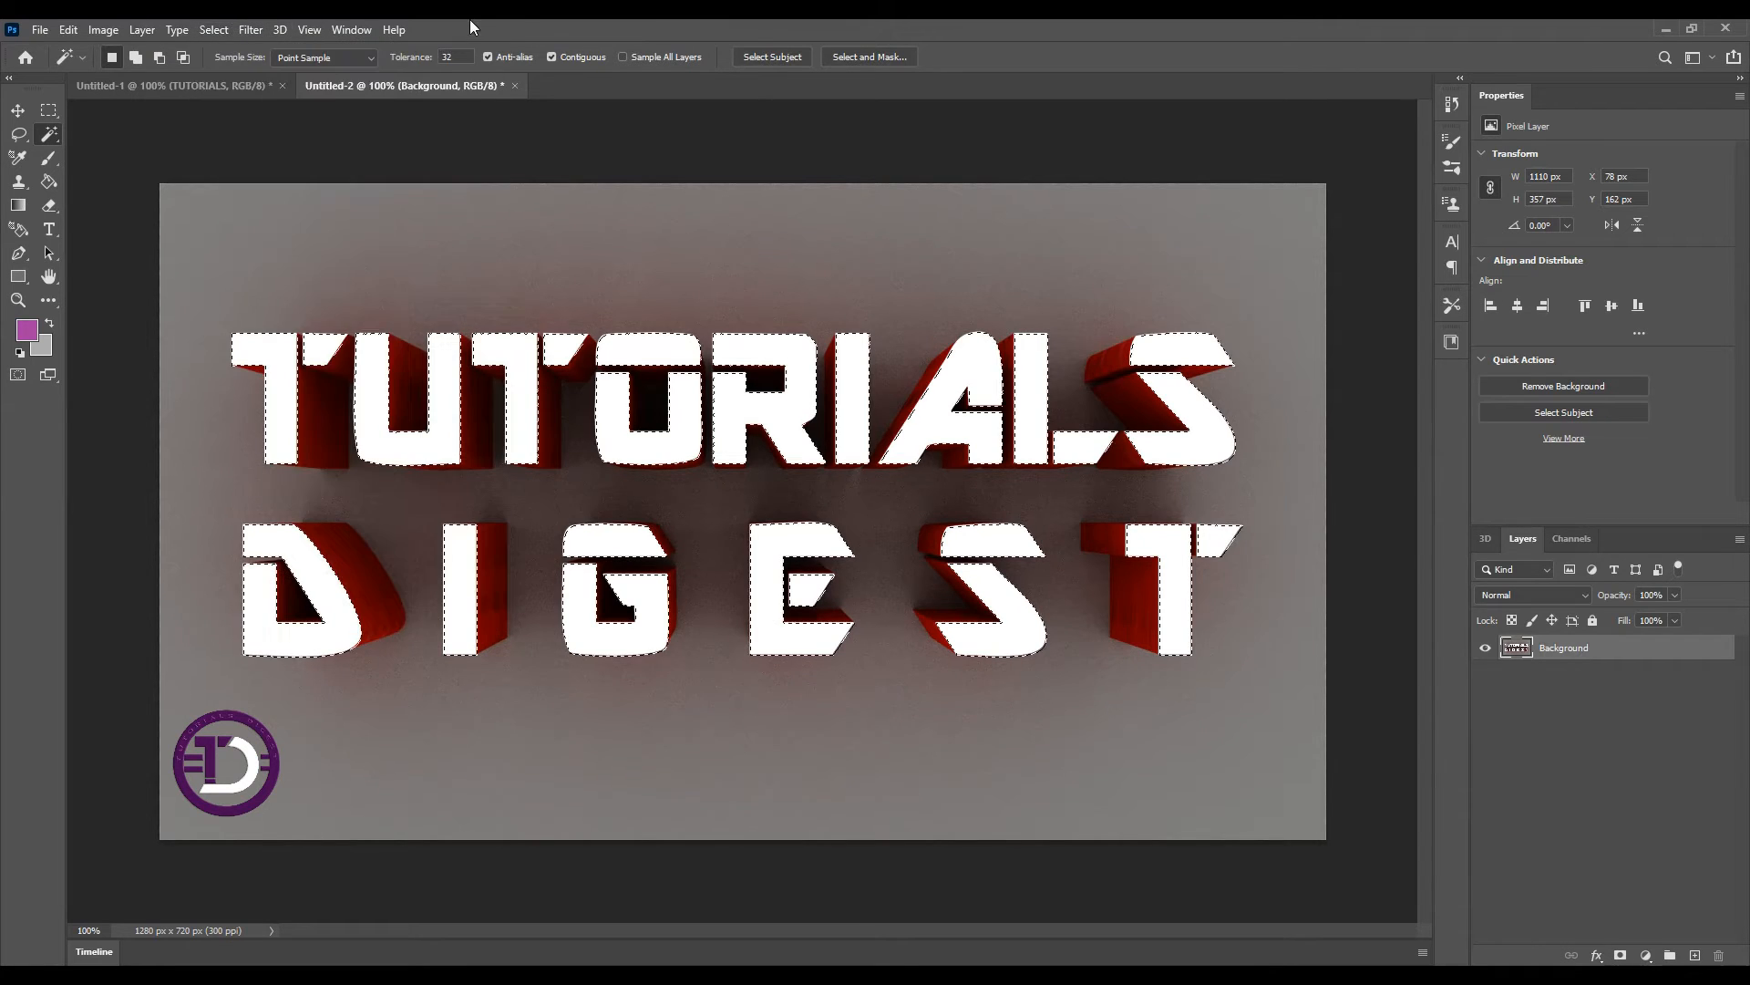
Contract the selection by 4 pixels with the effect applied at canvas bounds
{"action": "left_click", "coordinate": [217, 30]}
{"action": "mouse_move", "coordinate": [294, 314]}
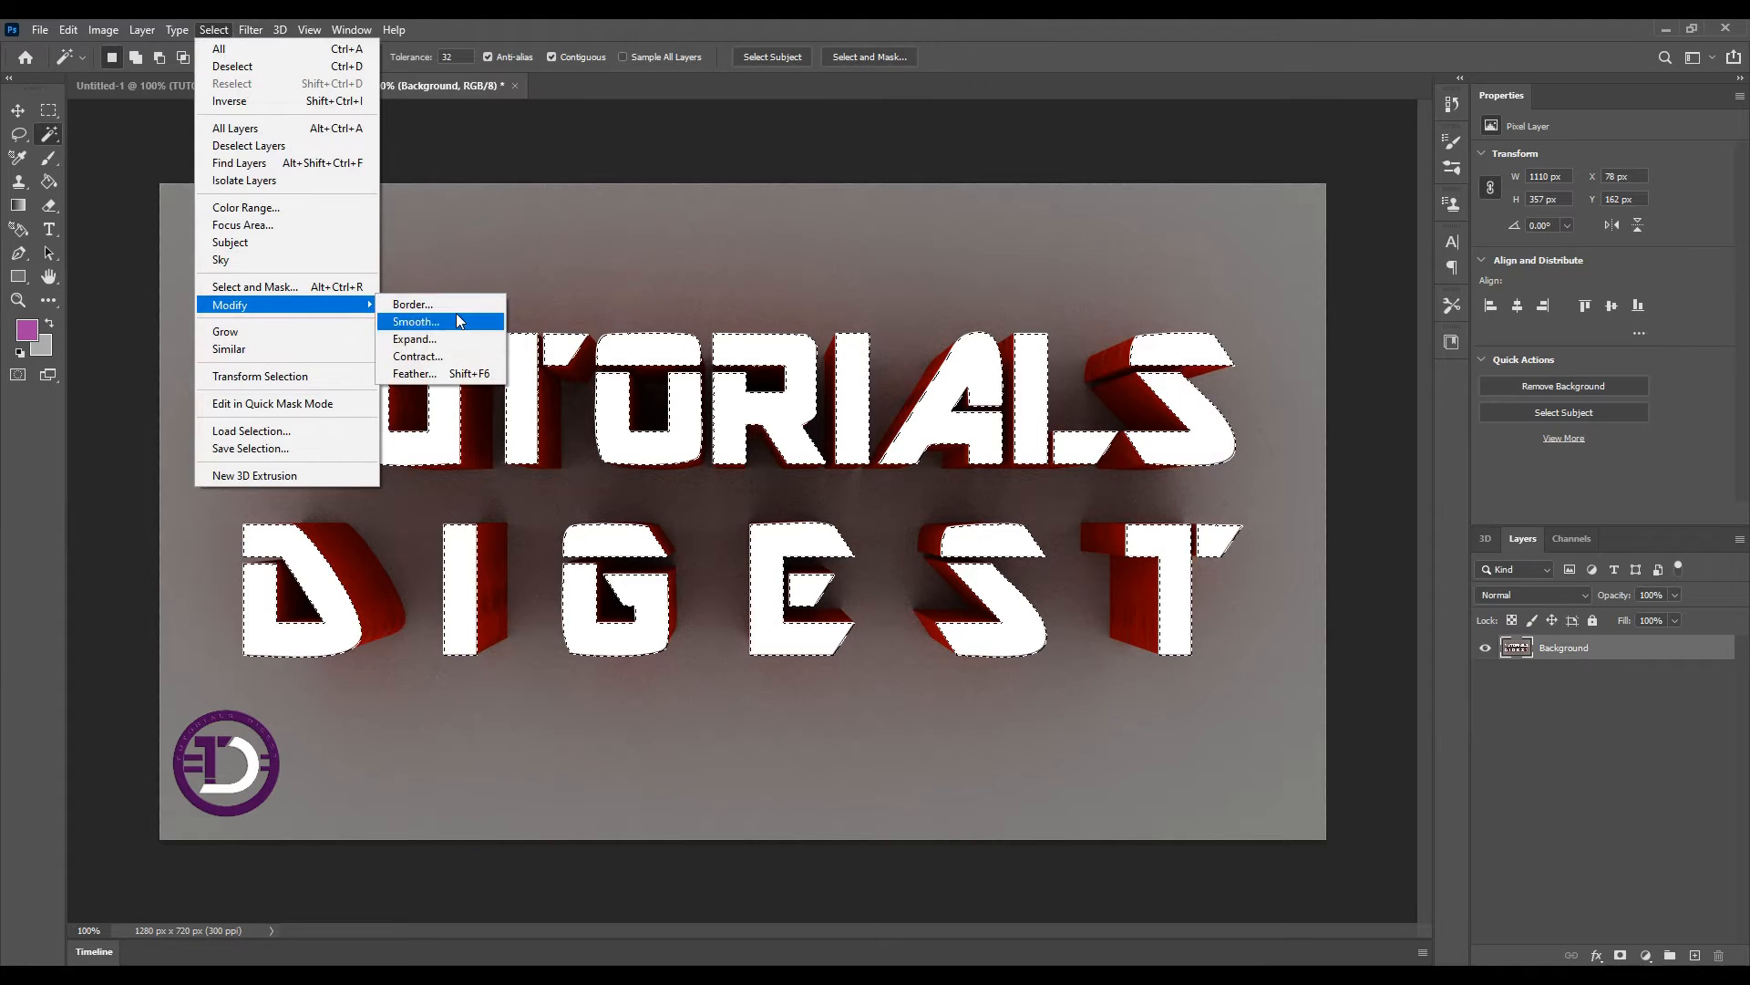
{"action": "left_click", "coordinate": [415, 357]}
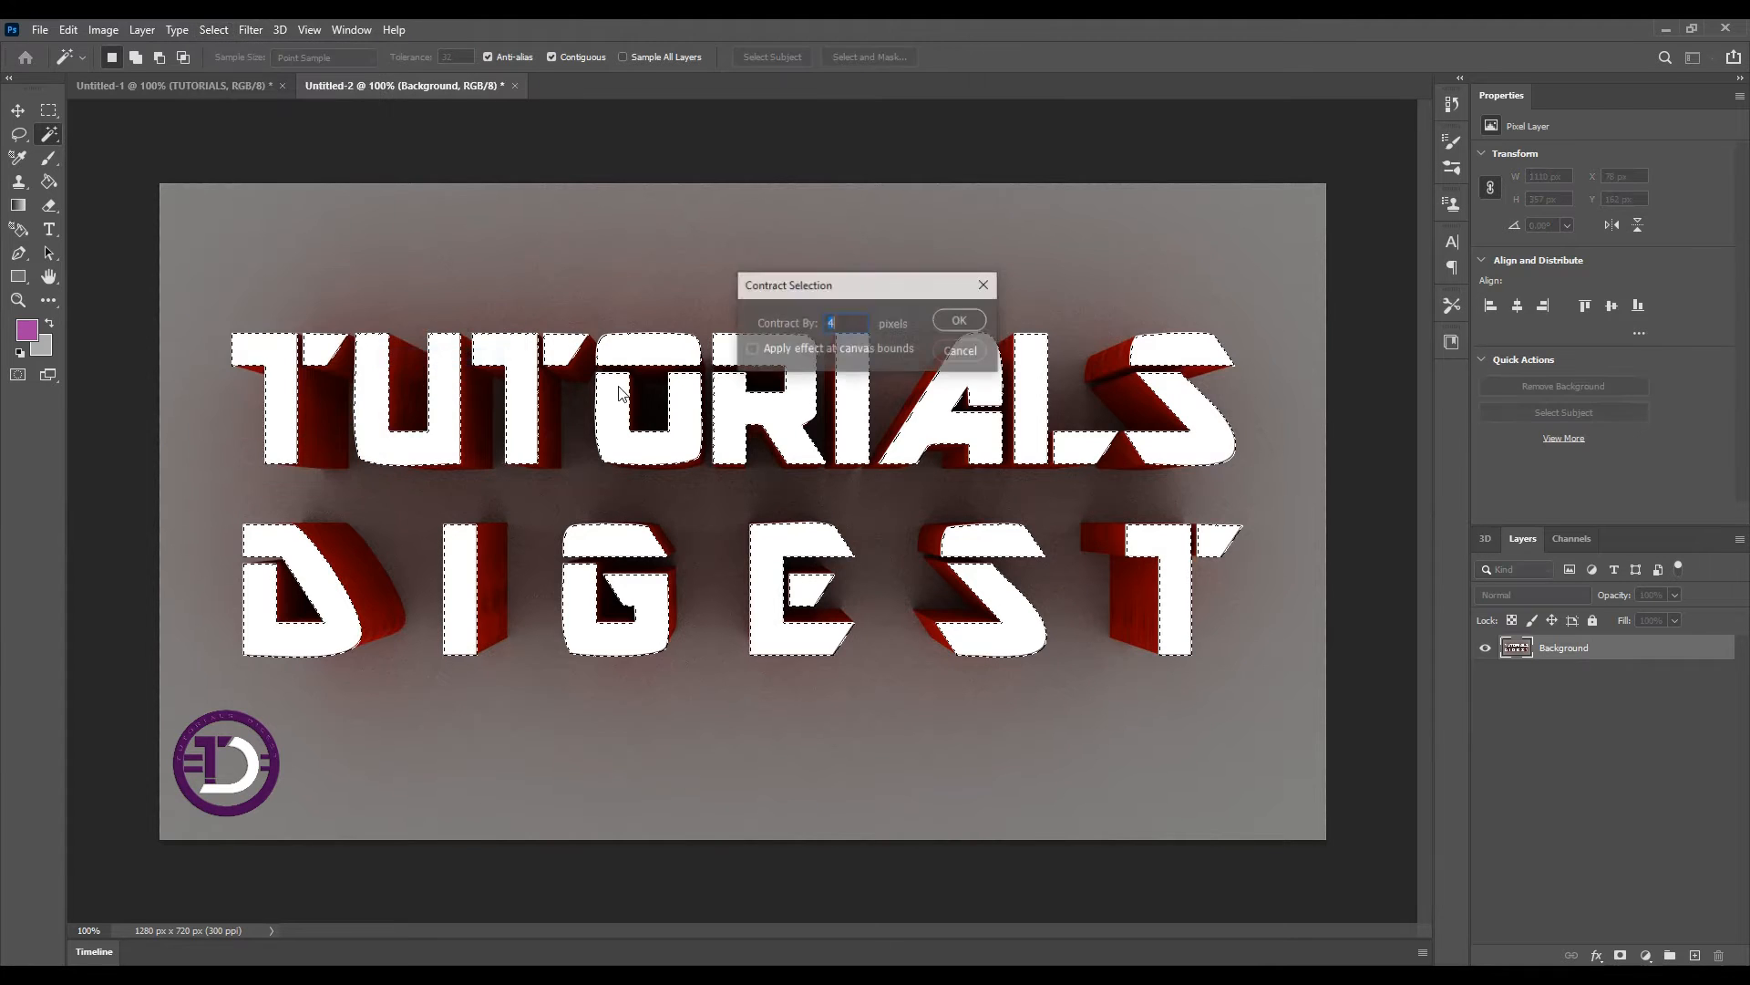
{"action": "left_click", "coordinate": [853, 315]}
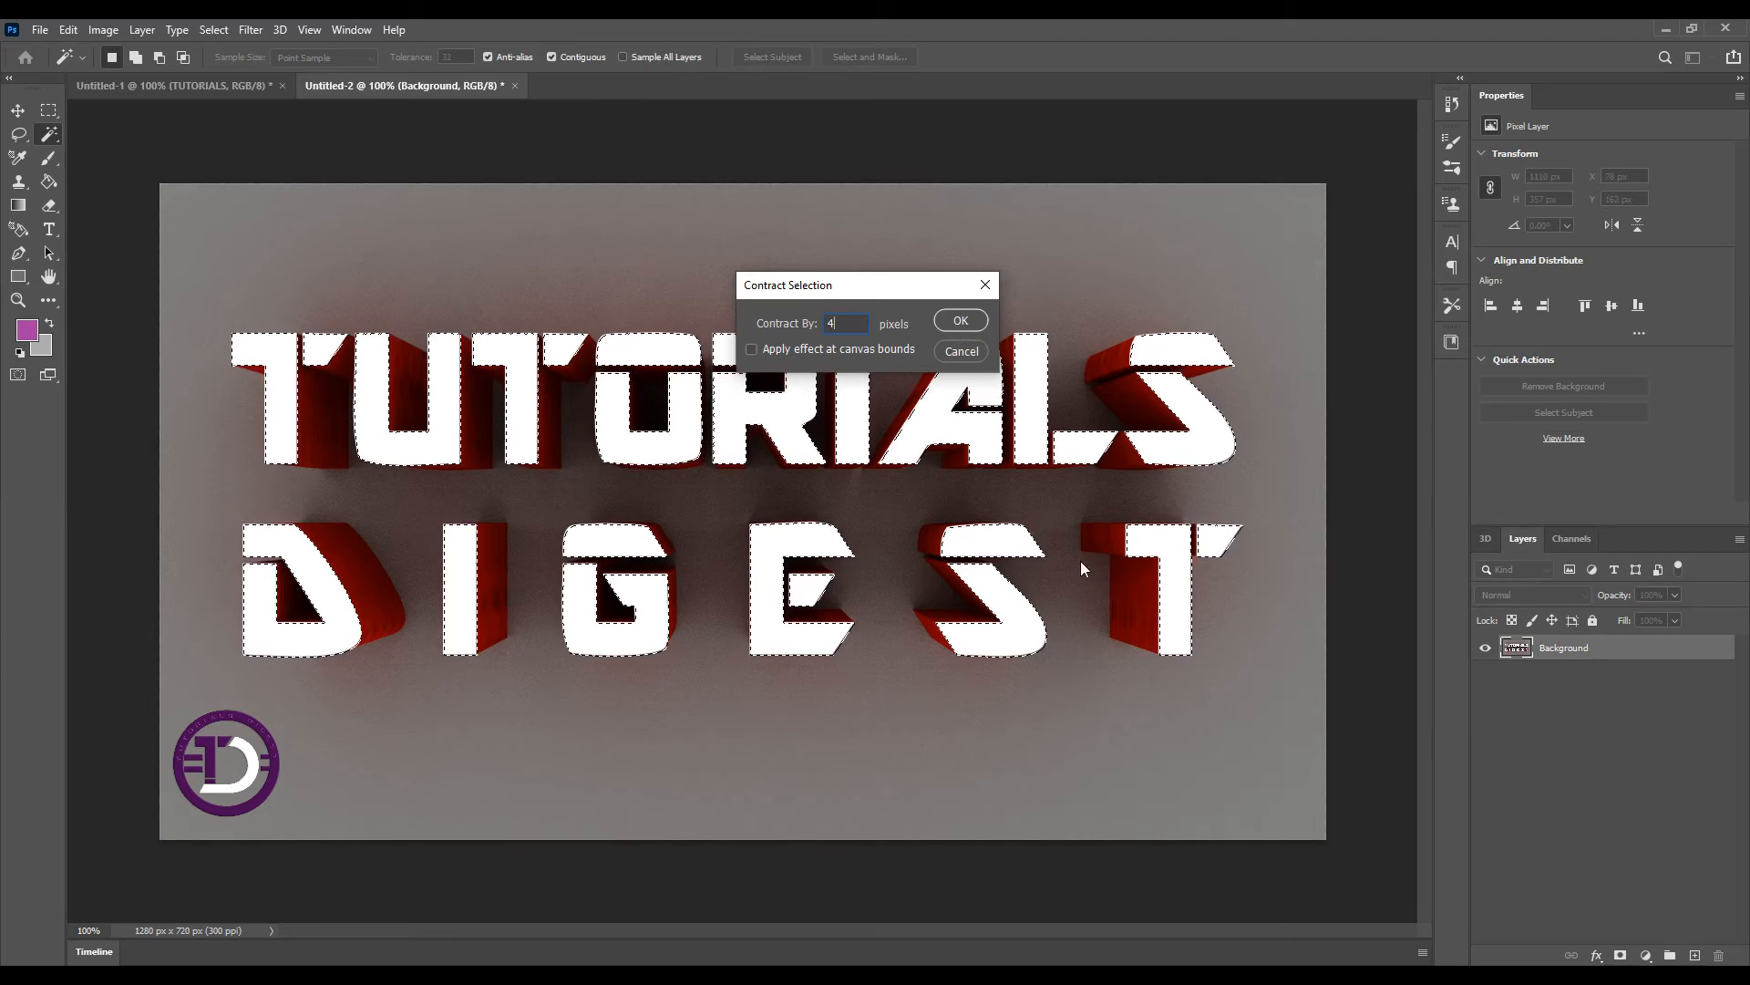
{"action": "key", "text": "Return"}
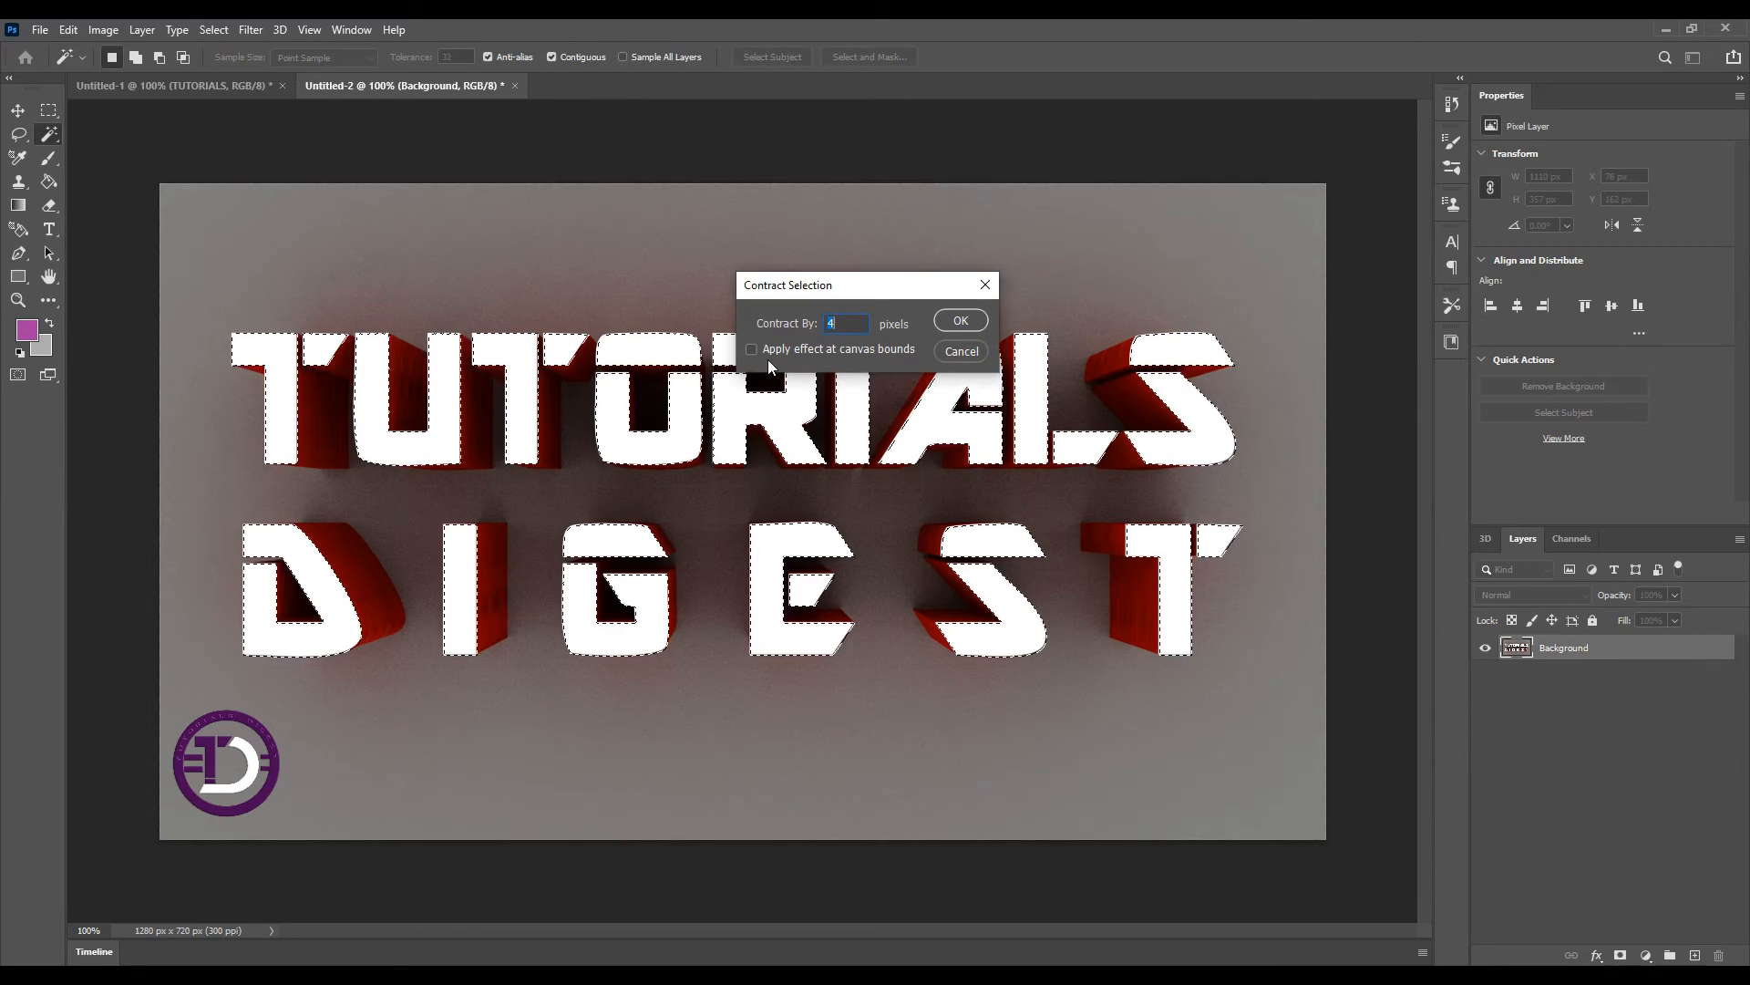
{"action": "left_click", "coordinate": [752, 350]}
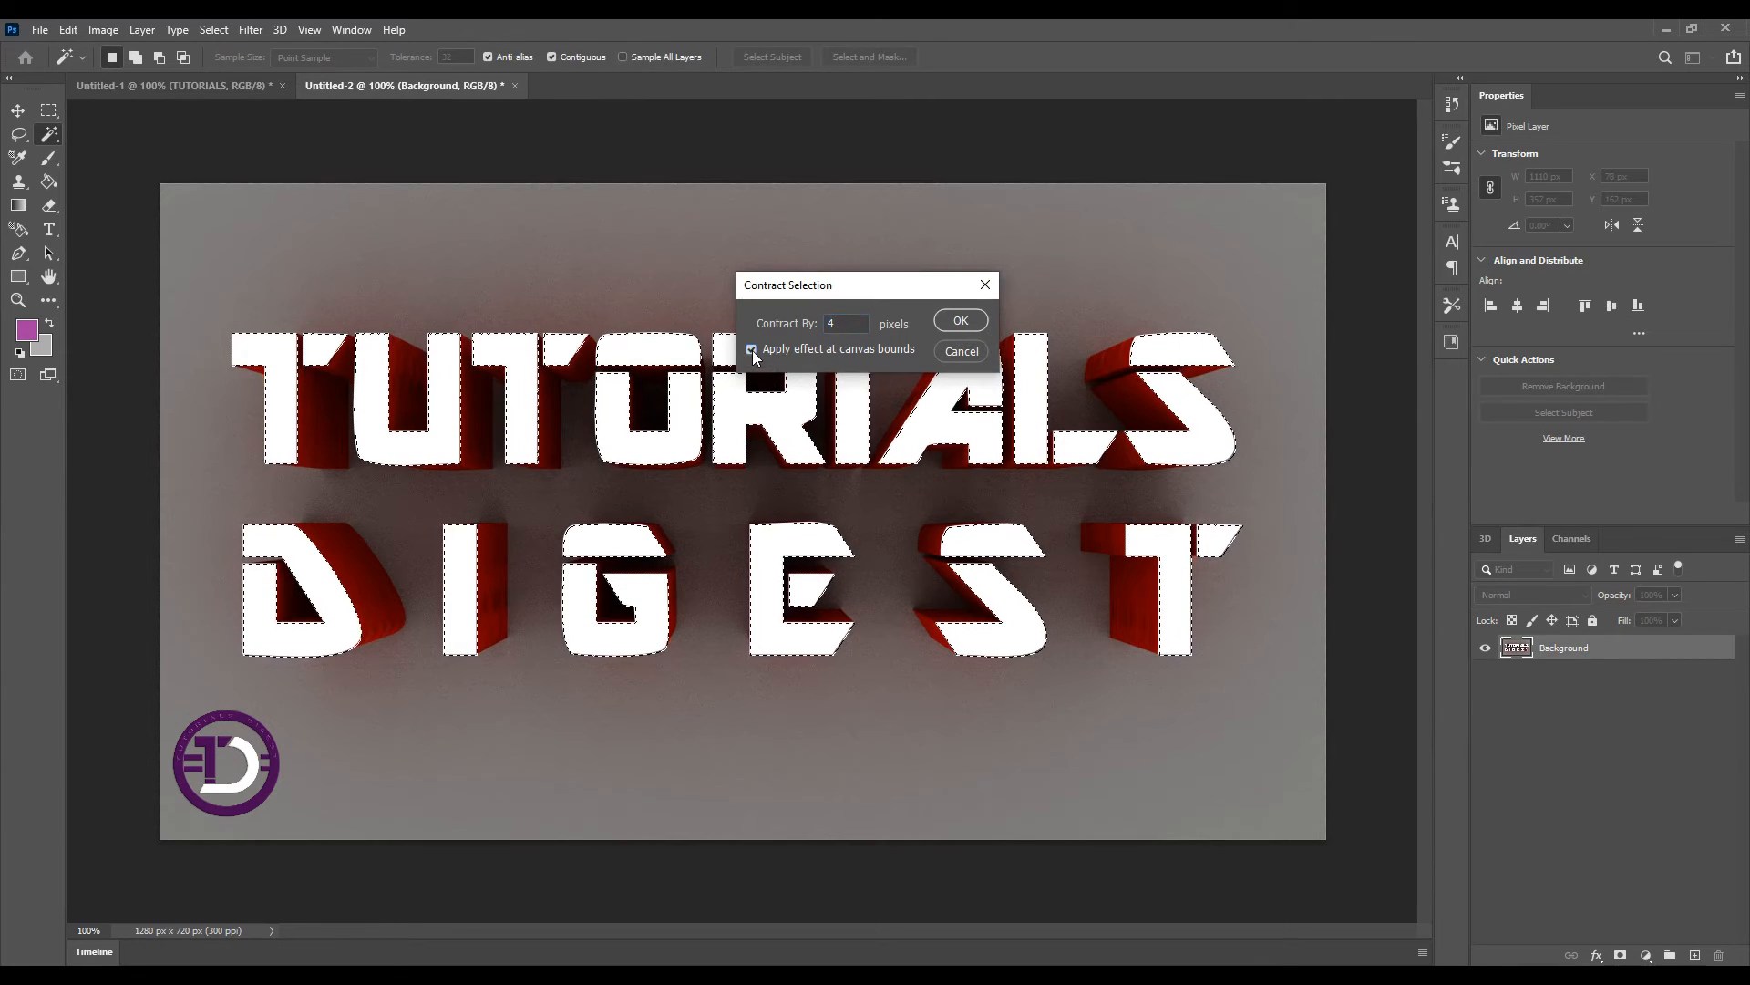
{"action": "left_click", "coordinate": [961, 321]}
On a new empty layer, fill the contracted selection with the gray foreground color and deselect
{"action": "key", "text": "ctrl+shift+alt+n"}
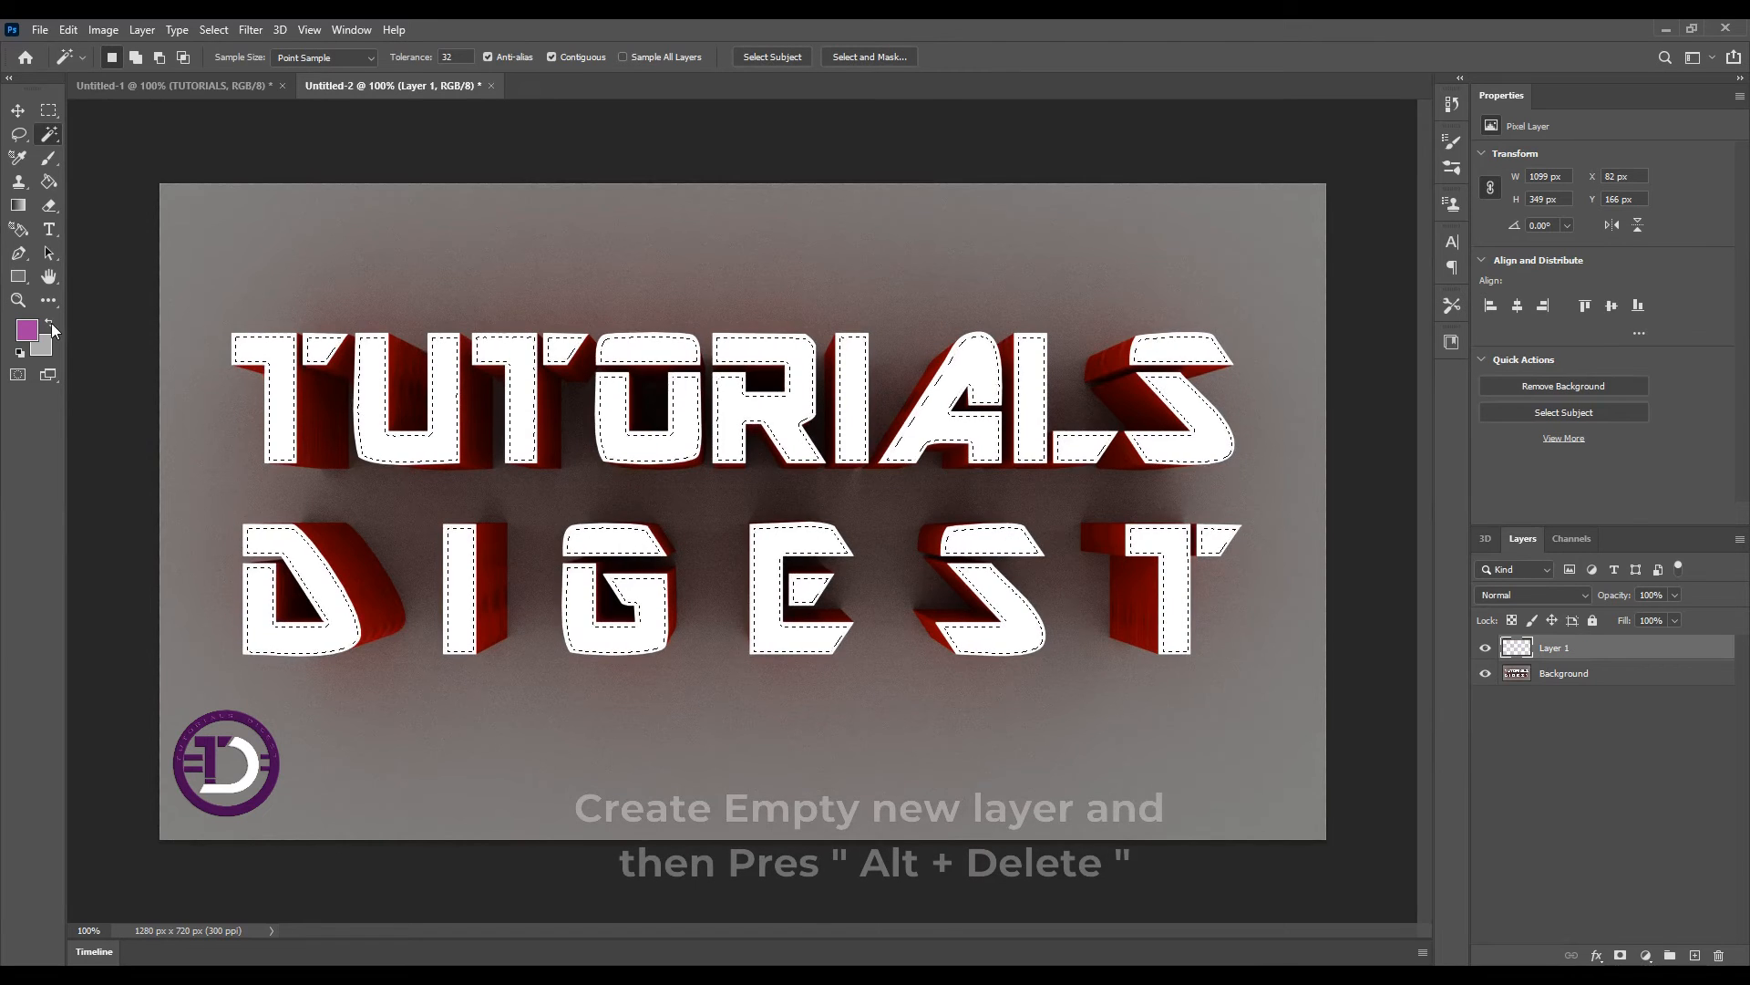
{"action": "left_click", "coordinate": [51, 323]}
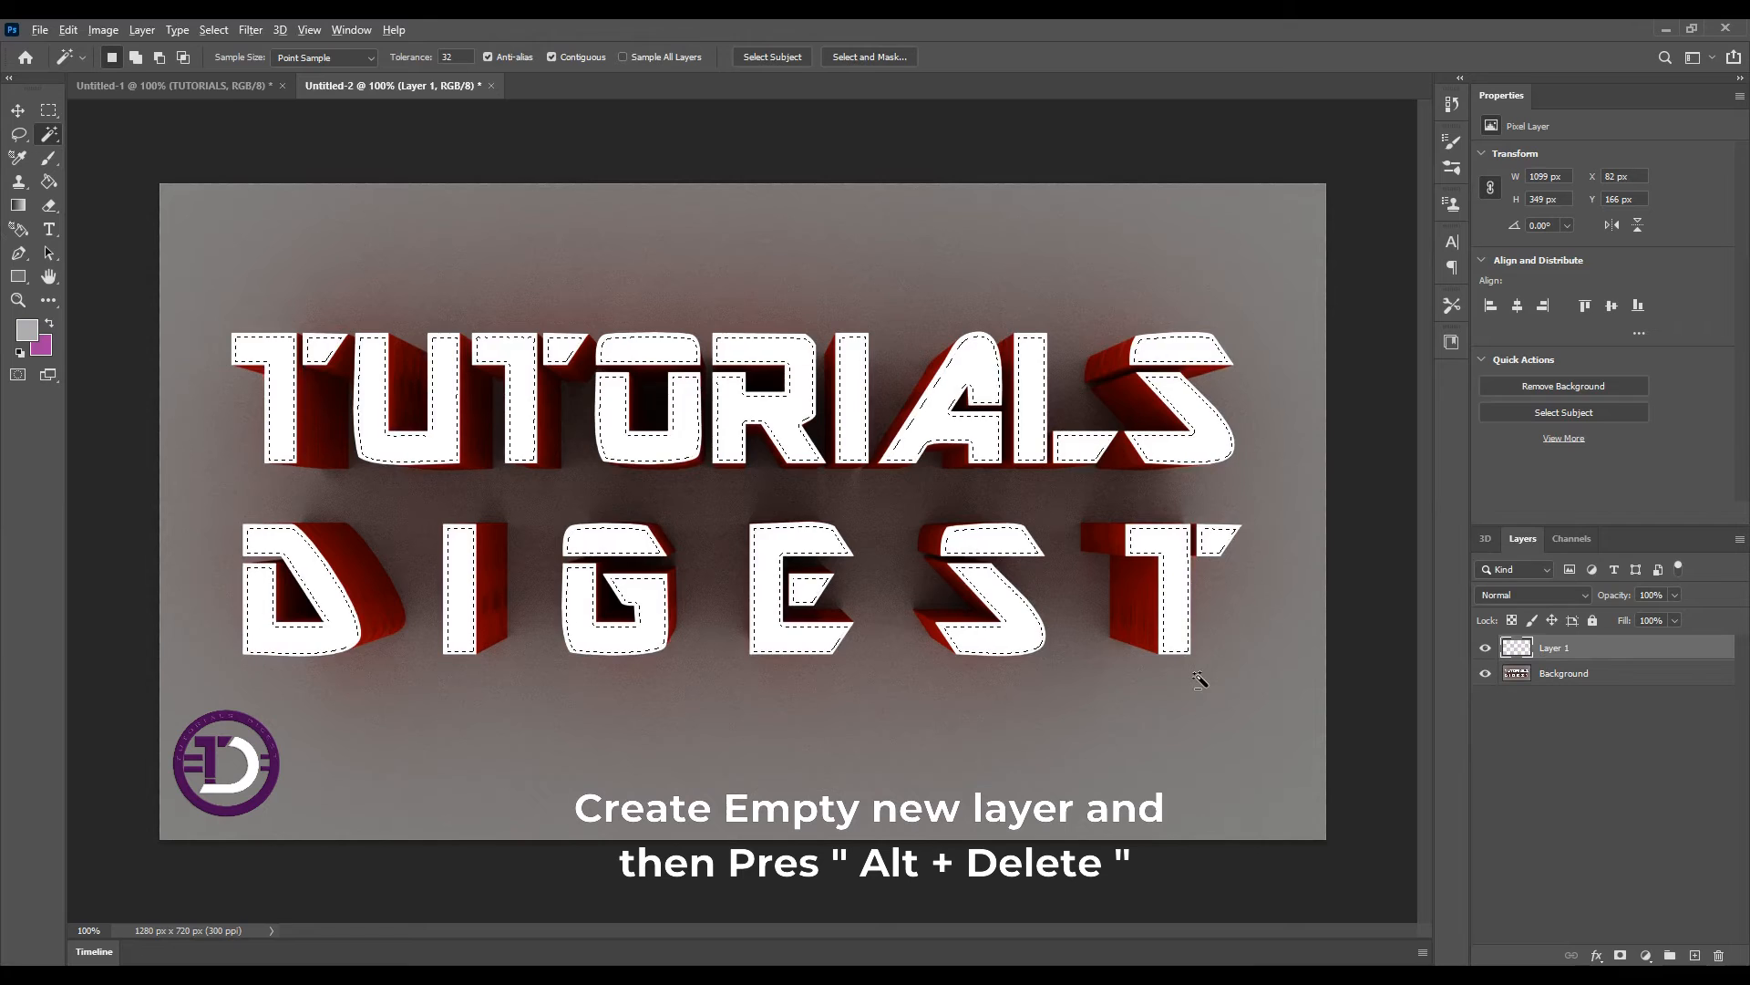
{"action": "key", "text": "alt+Delete"}
{"action": "key", "text": "ctrl+d"}
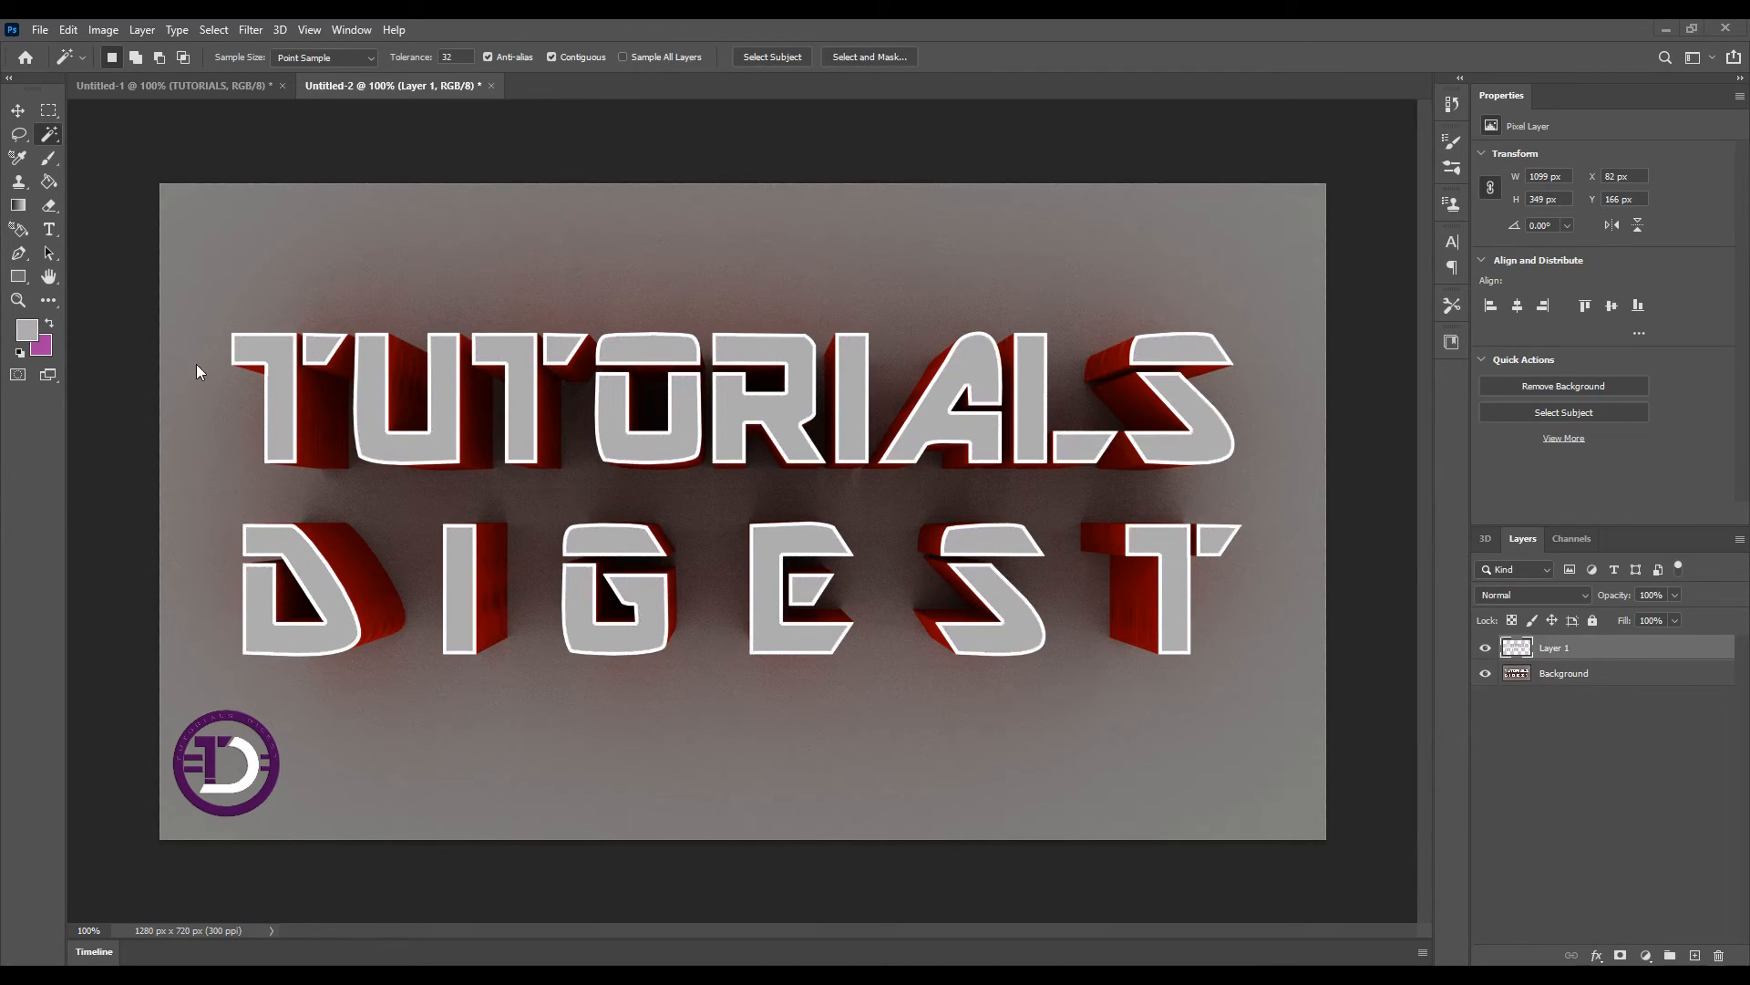
{"action": "key", "text": "ctrl+z"}
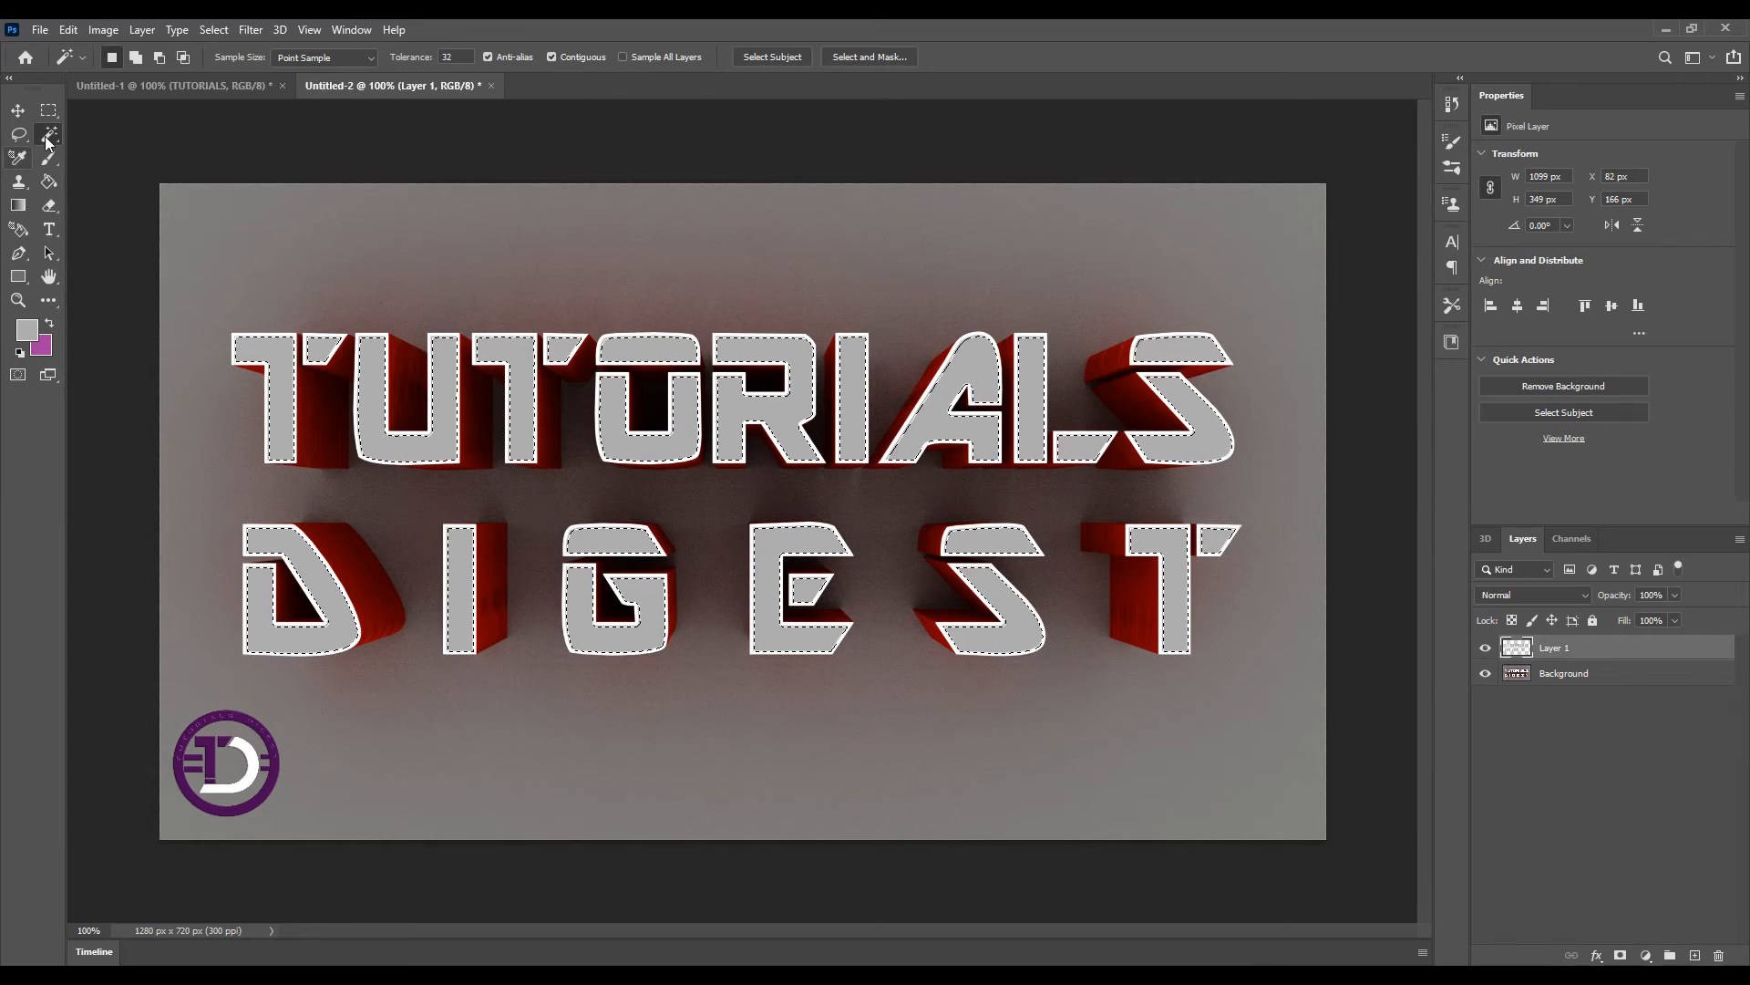
{"action": "key", "text": "ctrl+d"}
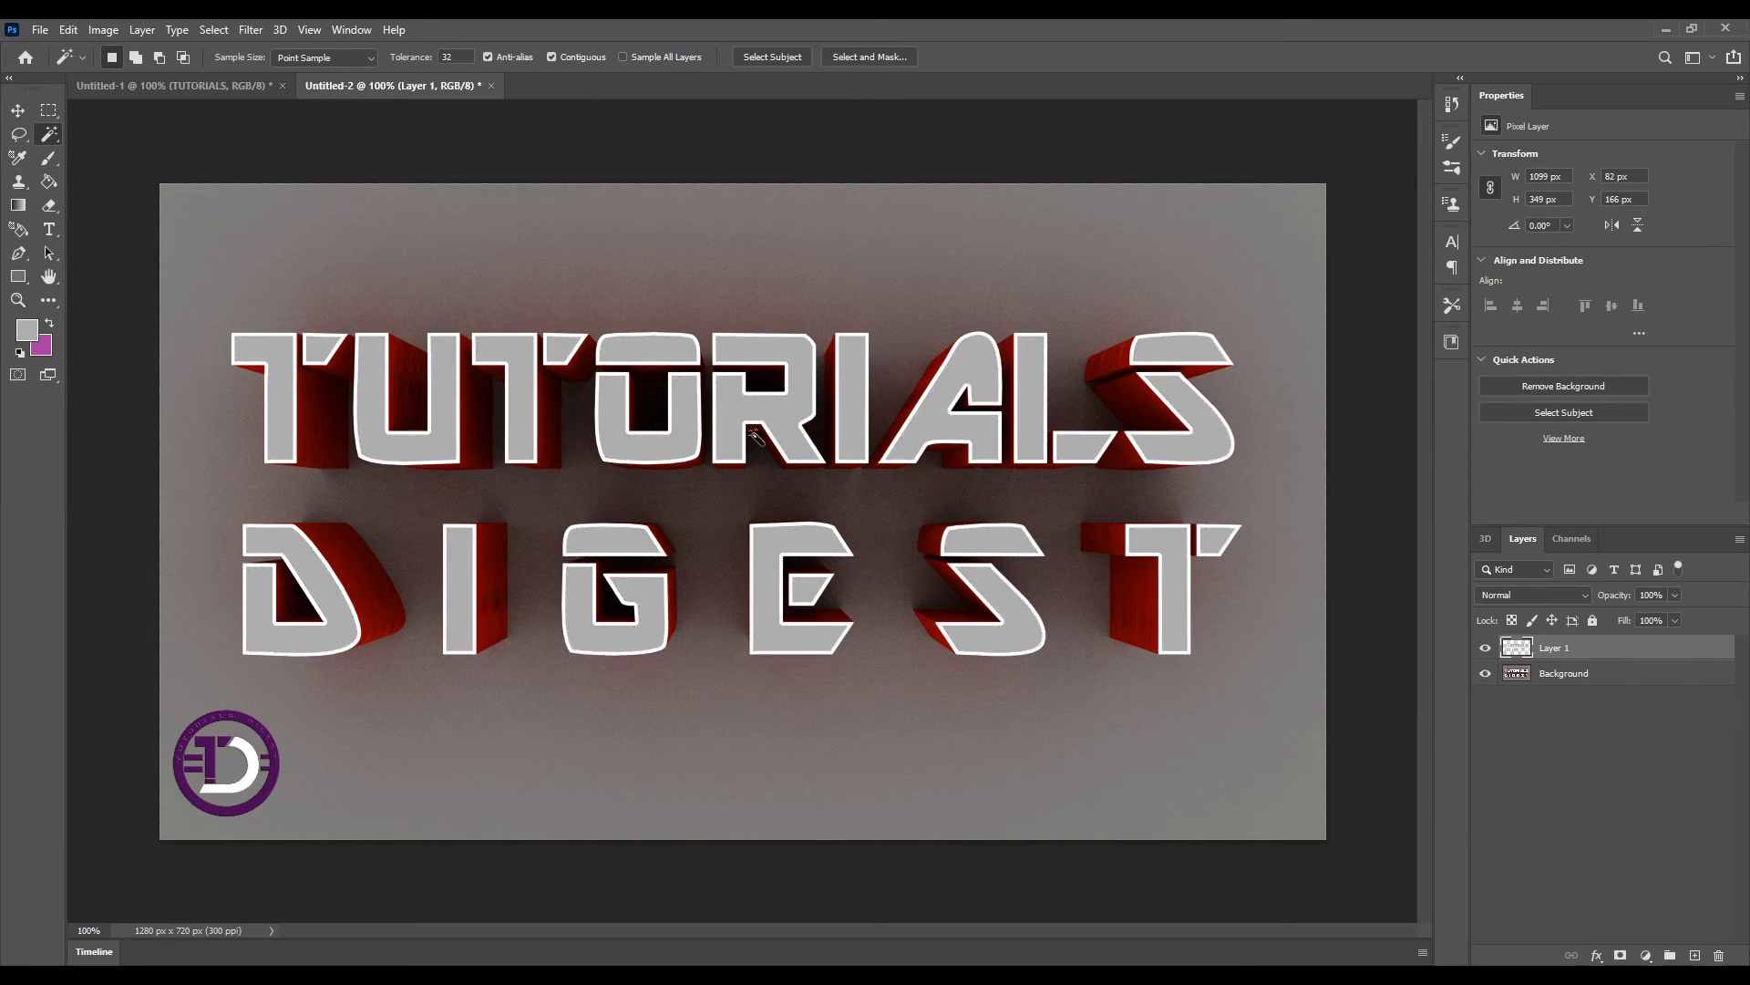
Add a Color Balance adjustment layer
{"action": "left_click", "coordinate": [1645, 955]}
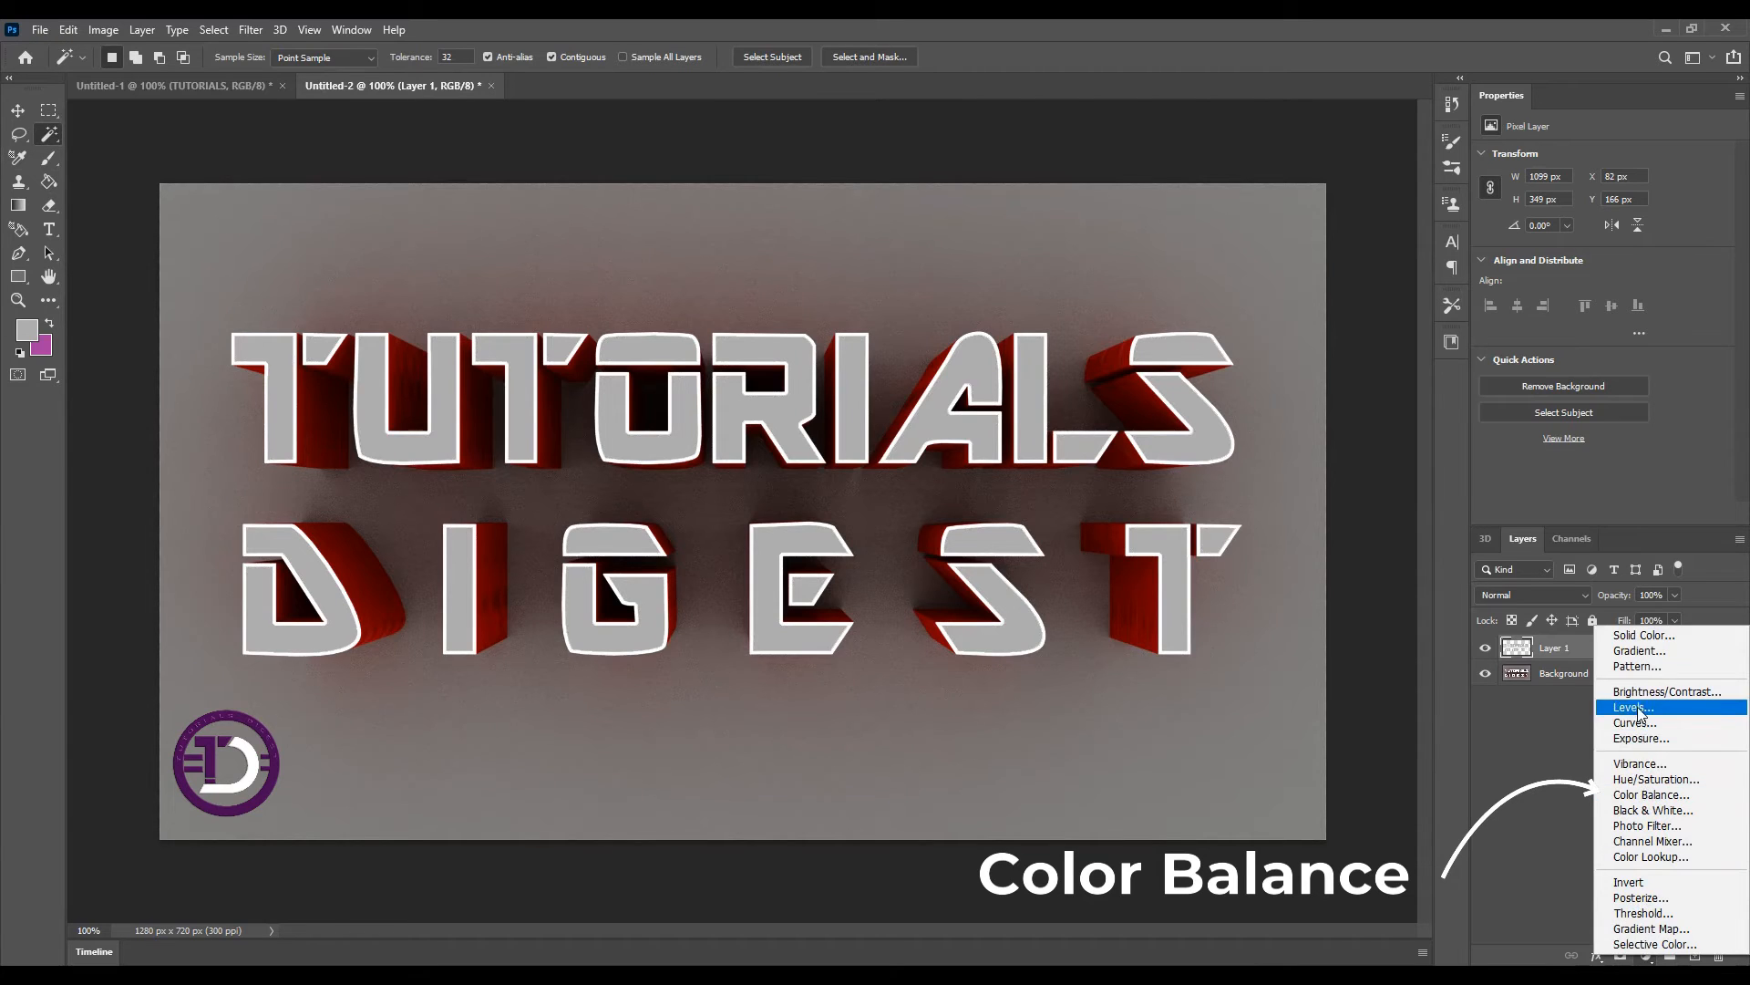
{"action": "left_click", "coordinate": [1661, 795]}
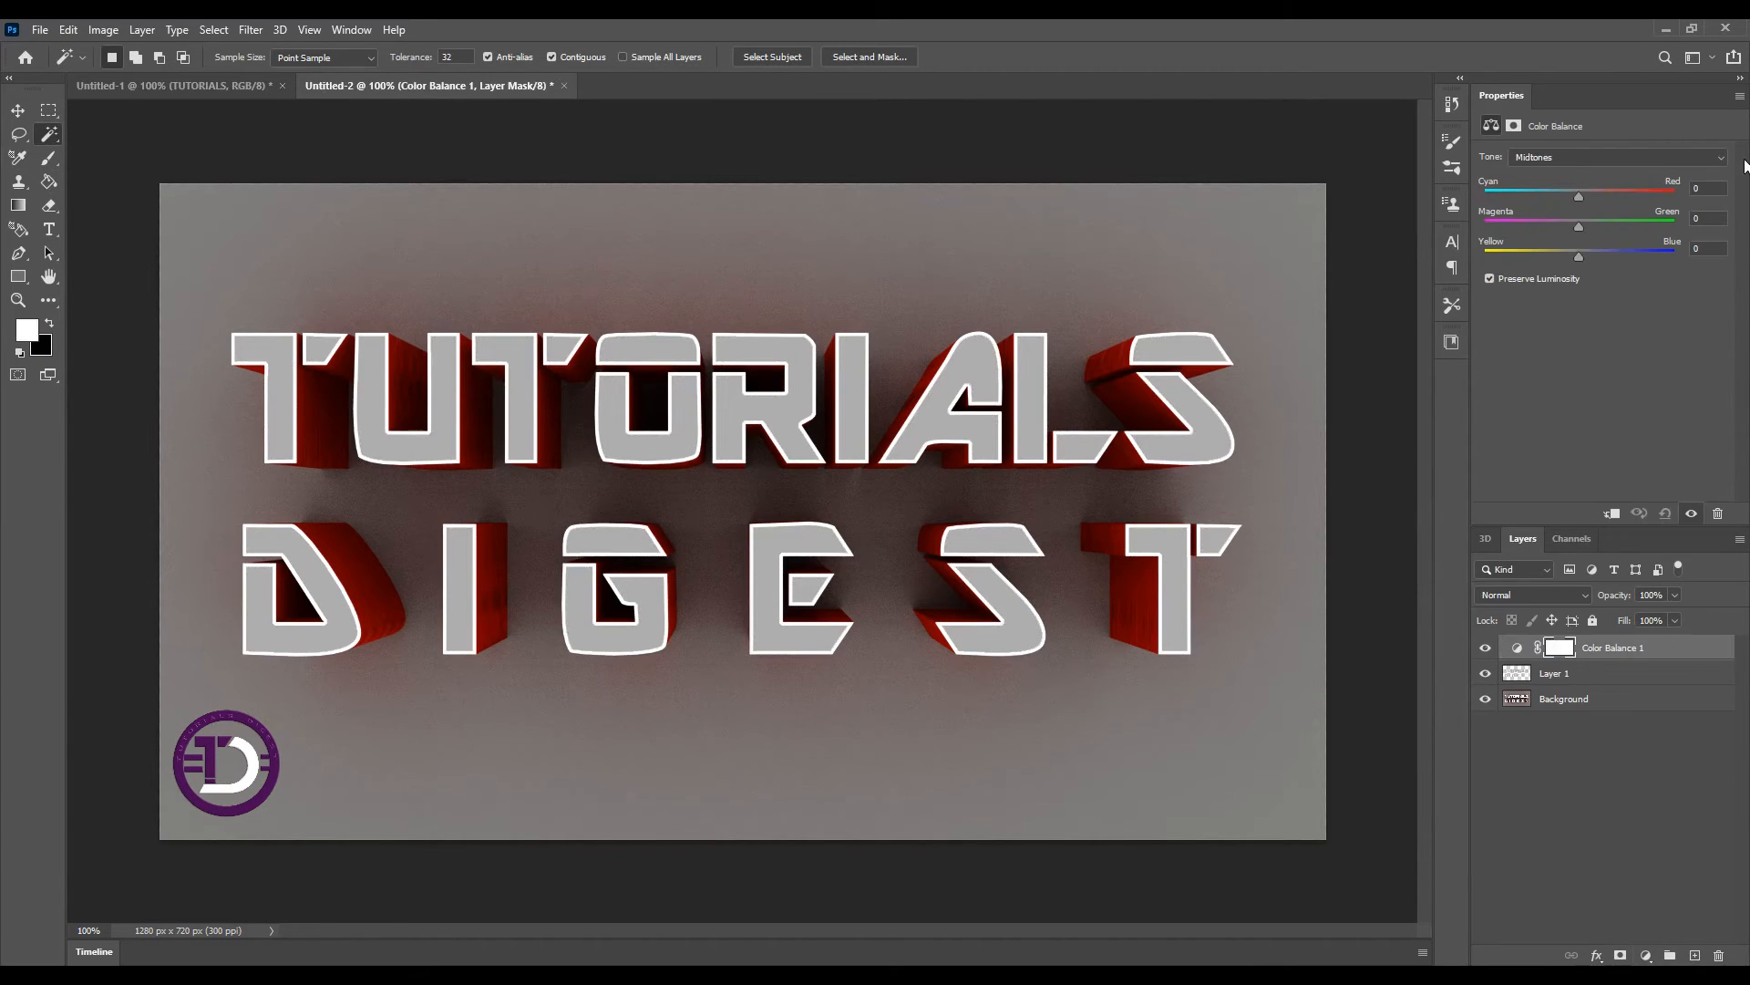
Set the Color Balance cyan–red value to +100 for shadows and +95 for midtones
{"action": "left_click", "coordinate": [1719, 160]}
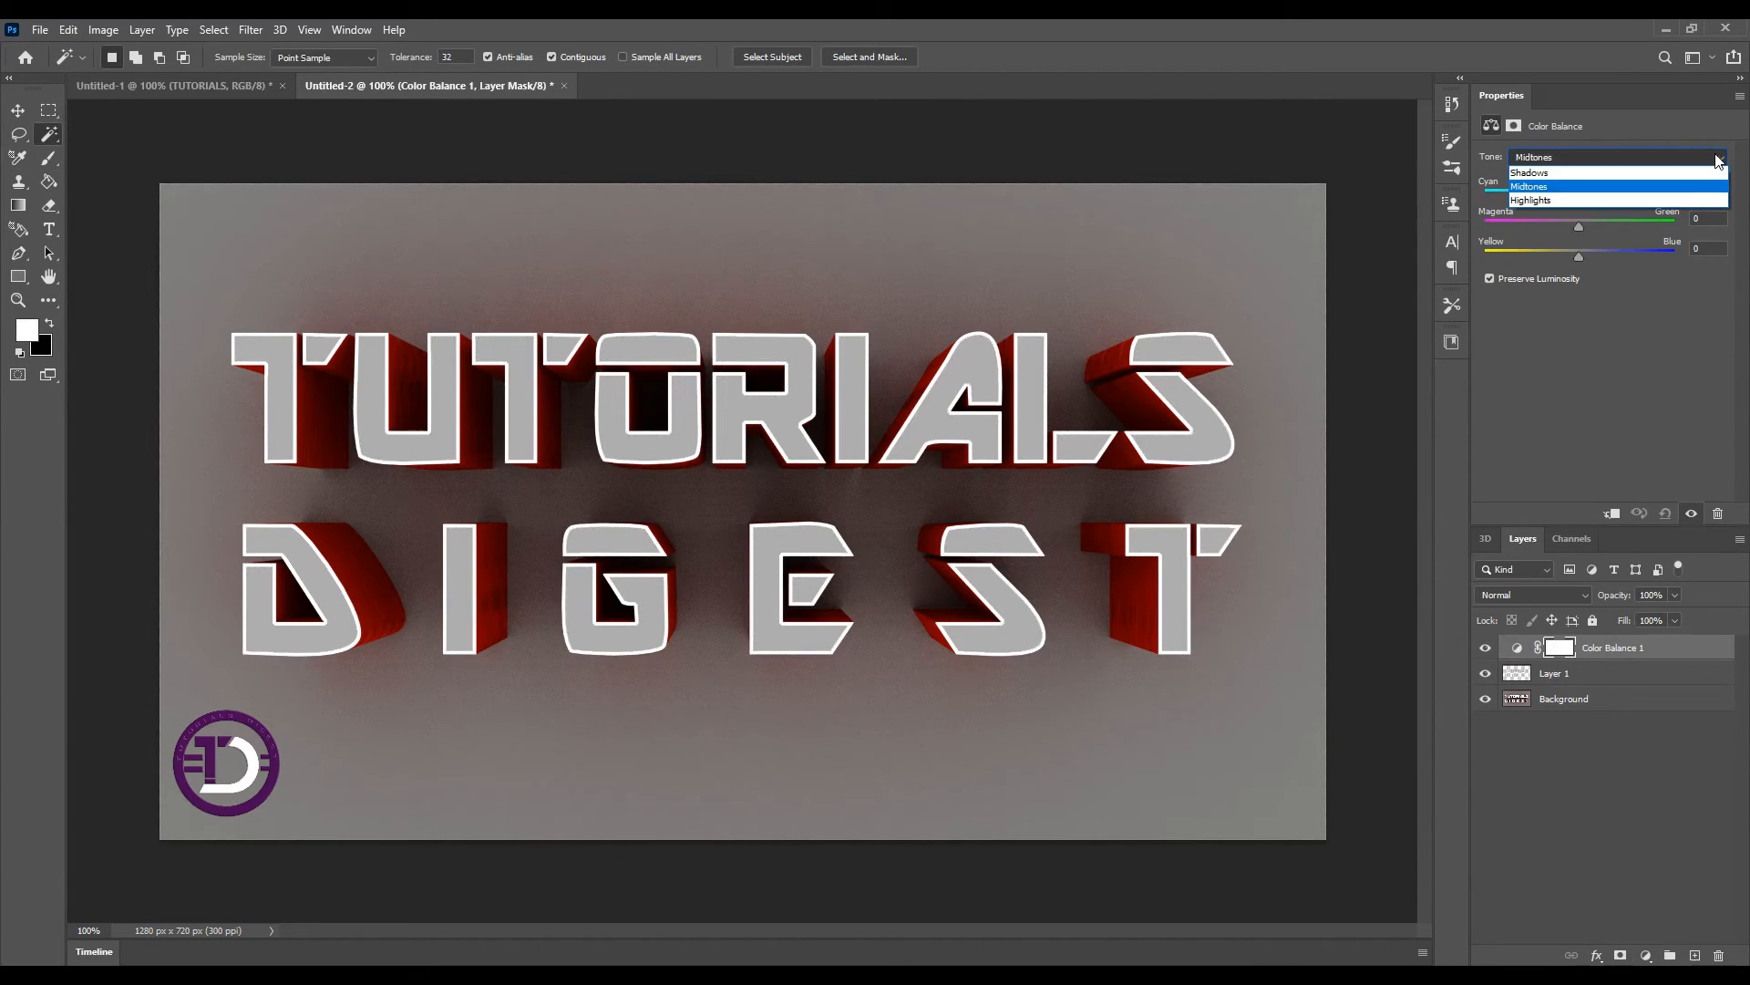
{"action": "left_click", "coordinate": [1546, 173]}
{"action": "left_click_drag", "start_coordinate": [1579, 195], "coordinate": [1683, 203]}
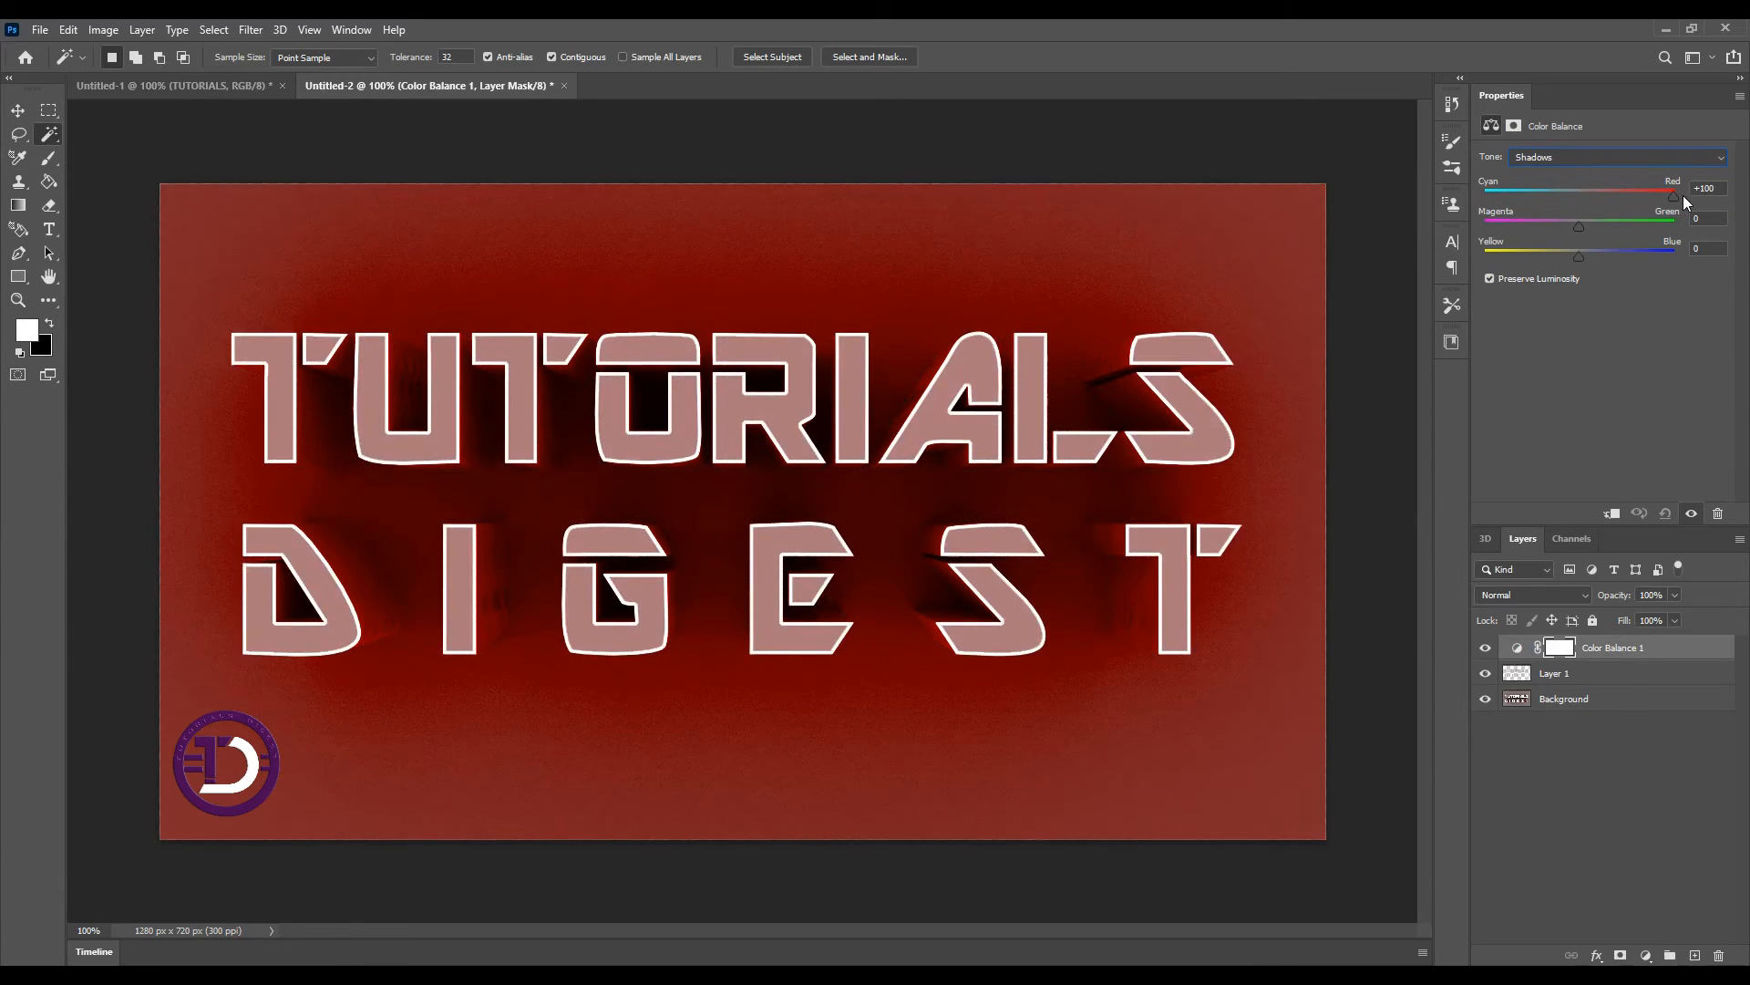
{"action": "left_click", "coordinate": [1677, 156]}
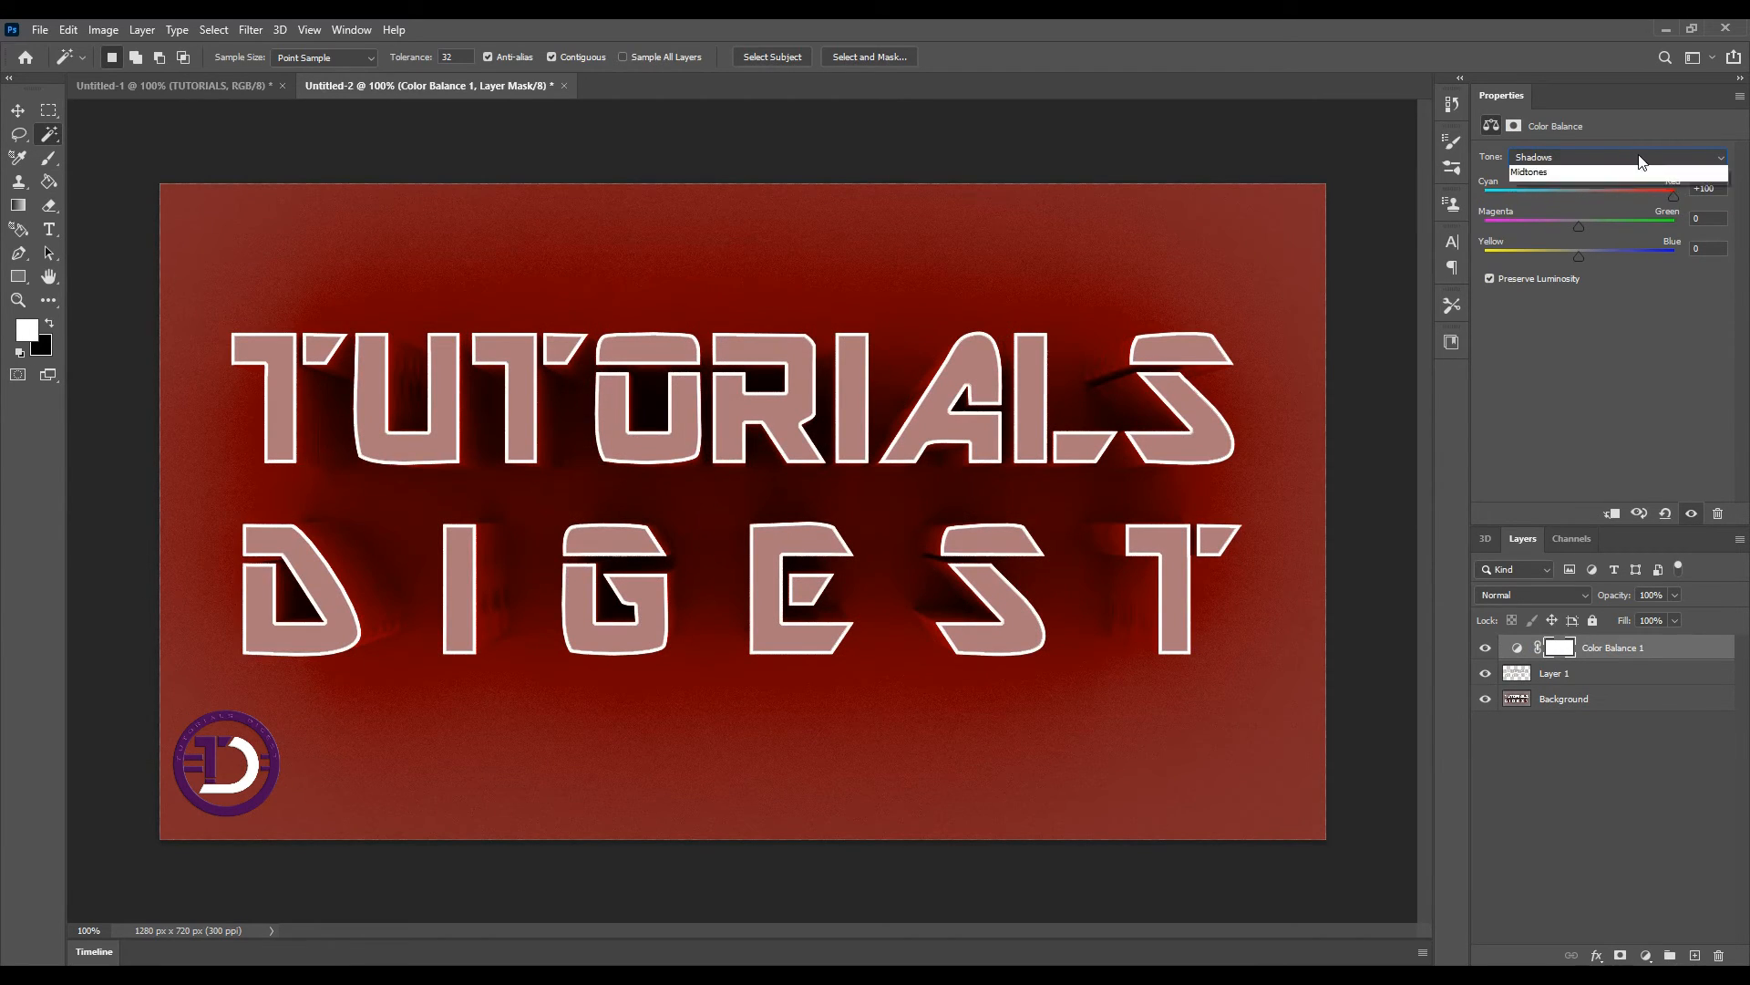
{"action": "left_click", "coordinate": [1598, 188]}
{"action": "left_click_drag", "start_coordinate": [1579, 195], "coordinate": [1665, 195]}
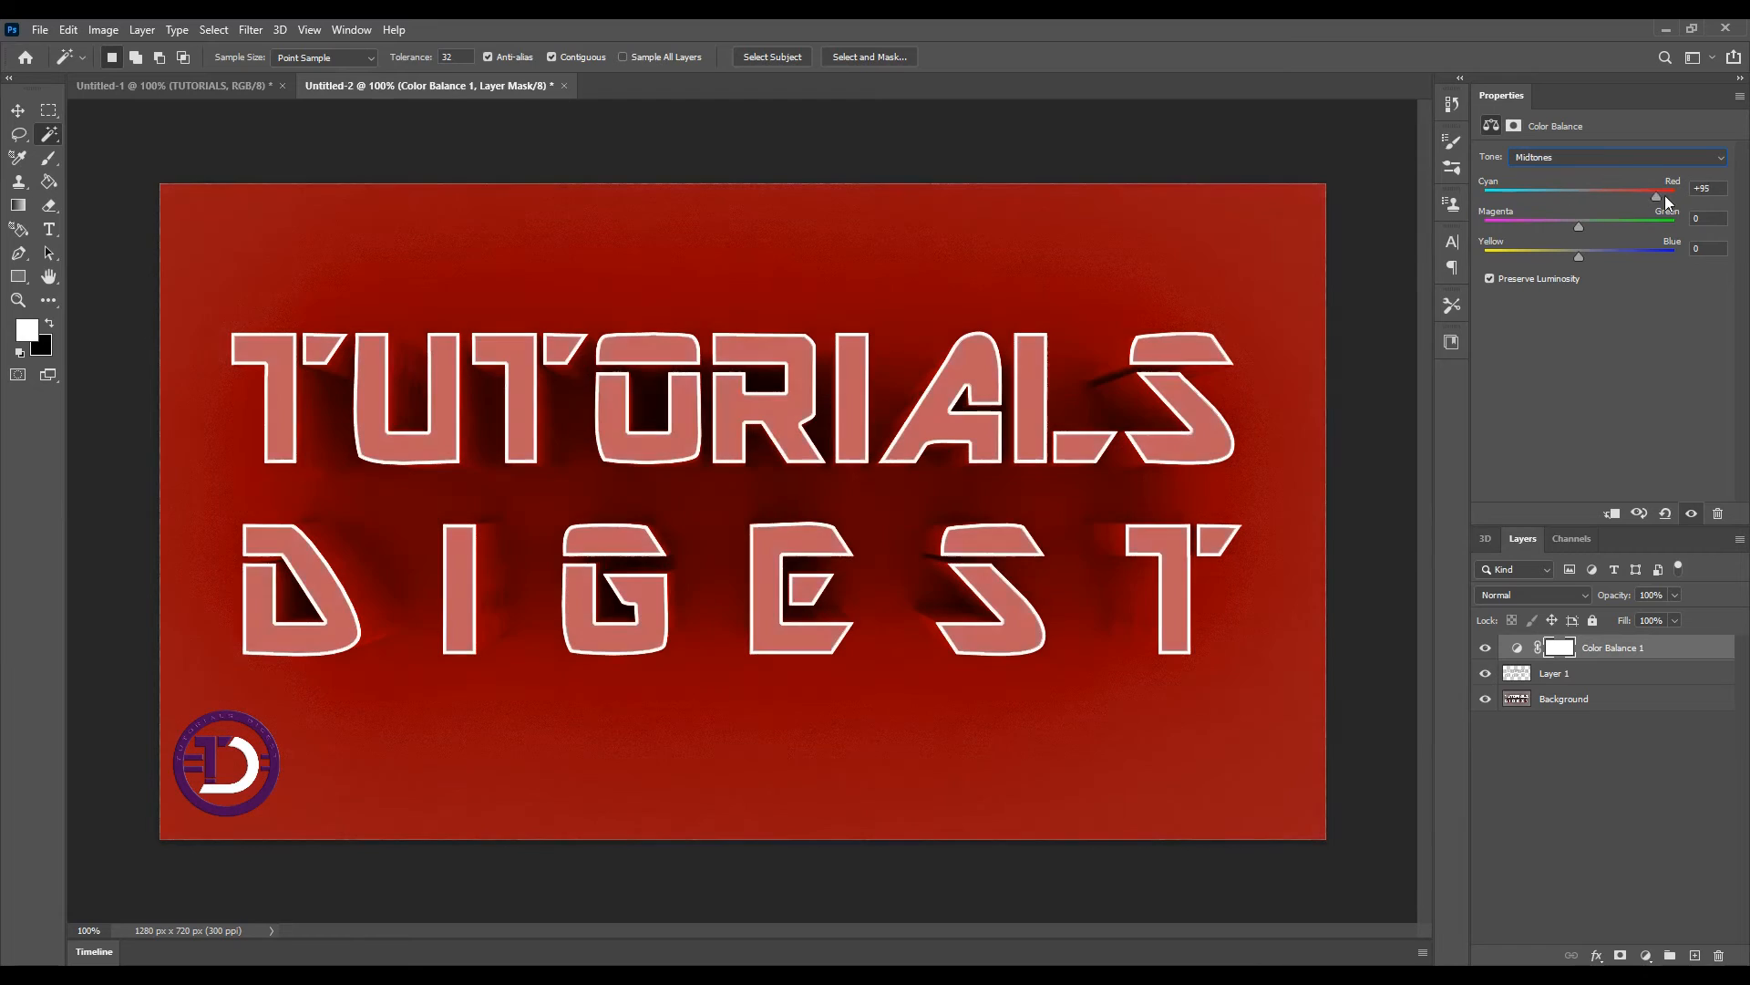
Set the Color Balance cyan–red value to +100 for highlights
{"action": "left_click", "coordinate": [1596, 160]}
{"action": "left_click", "coordinate": [1551, 202]}
{"action": "left_click_drag", "start_coordinate": [1605, 206], "coordinate": [1691, 203]}
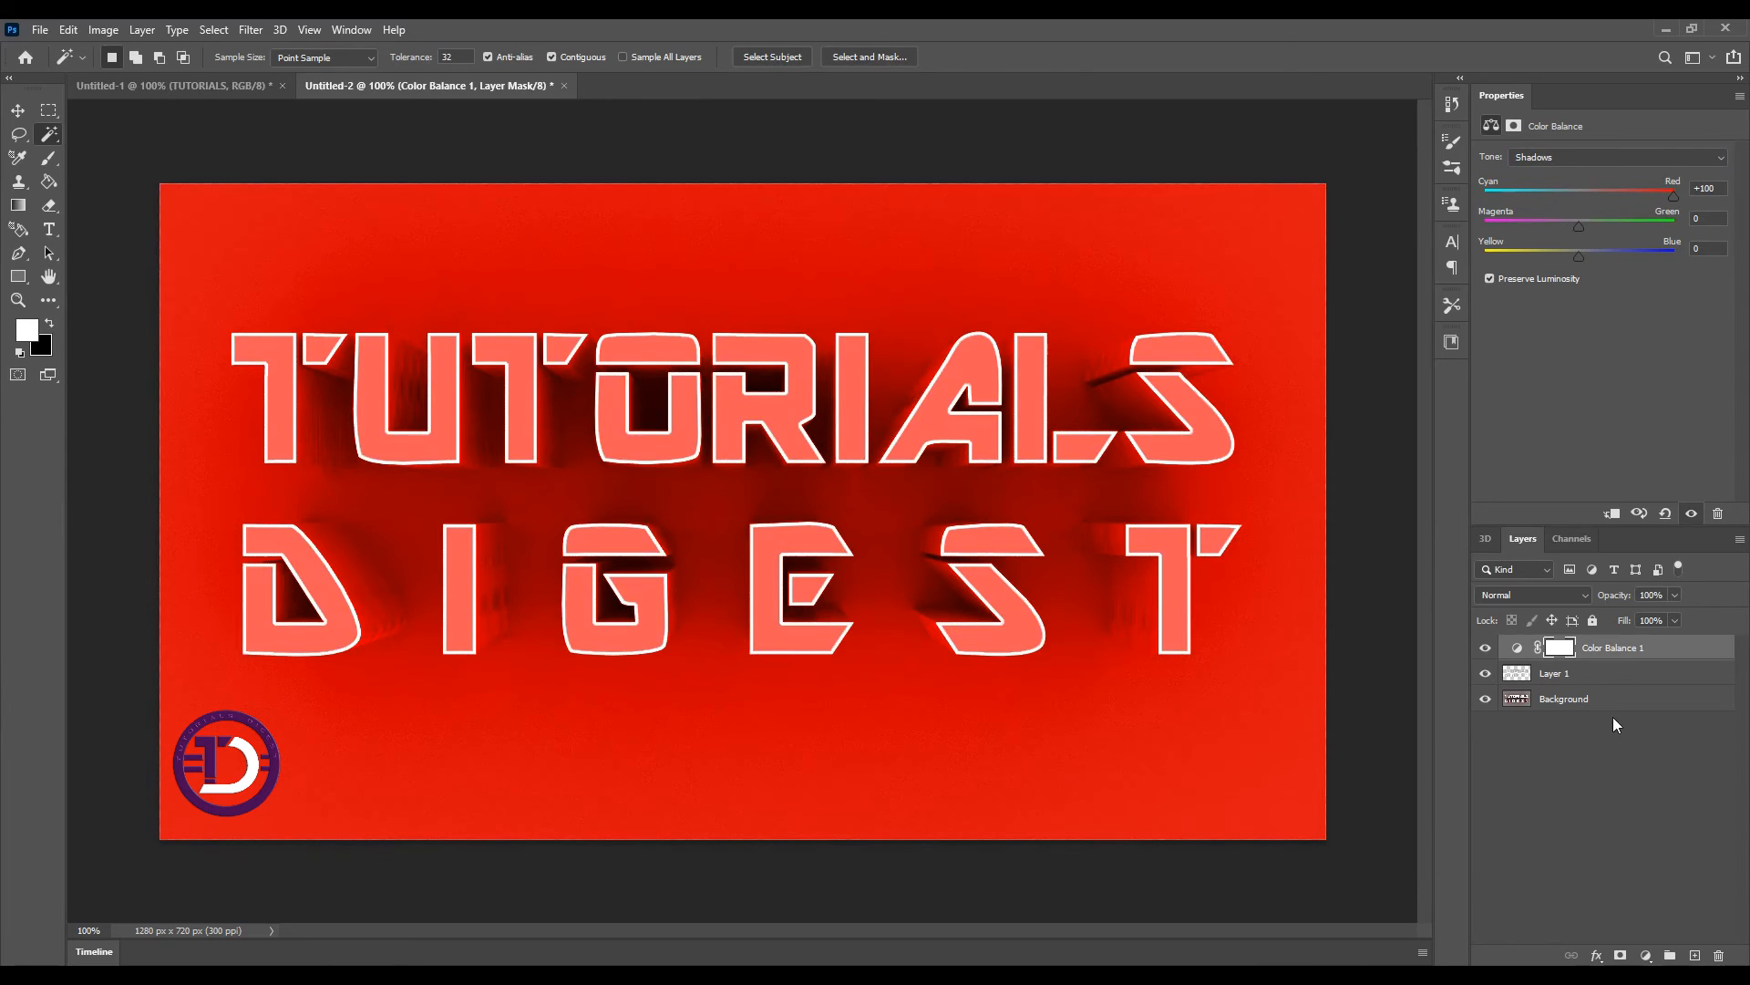
Add a Levels adjustment layer above Layer 1 and set the shadow input level to 40
{"action": "left_click", "coordinate": [1567, 675]}
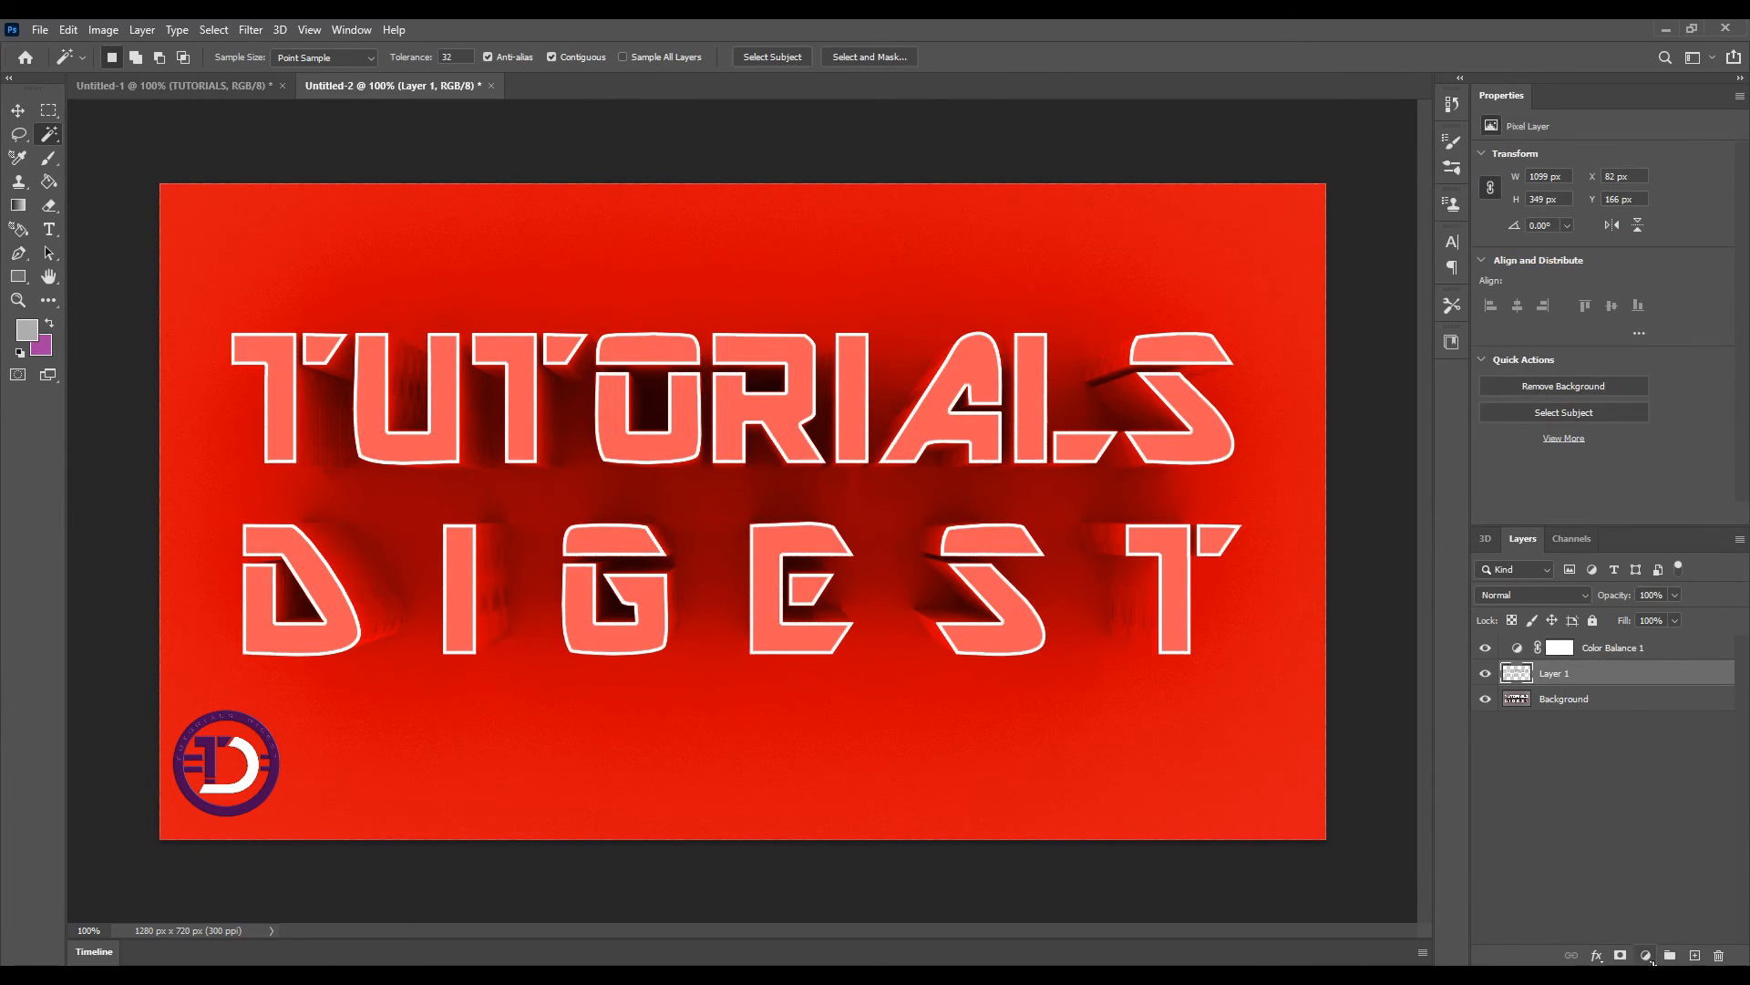
{"action": "left_click", "coordinate": [1648, 956]}
{"action": "left_click", "coordinate": [1629, 720]}
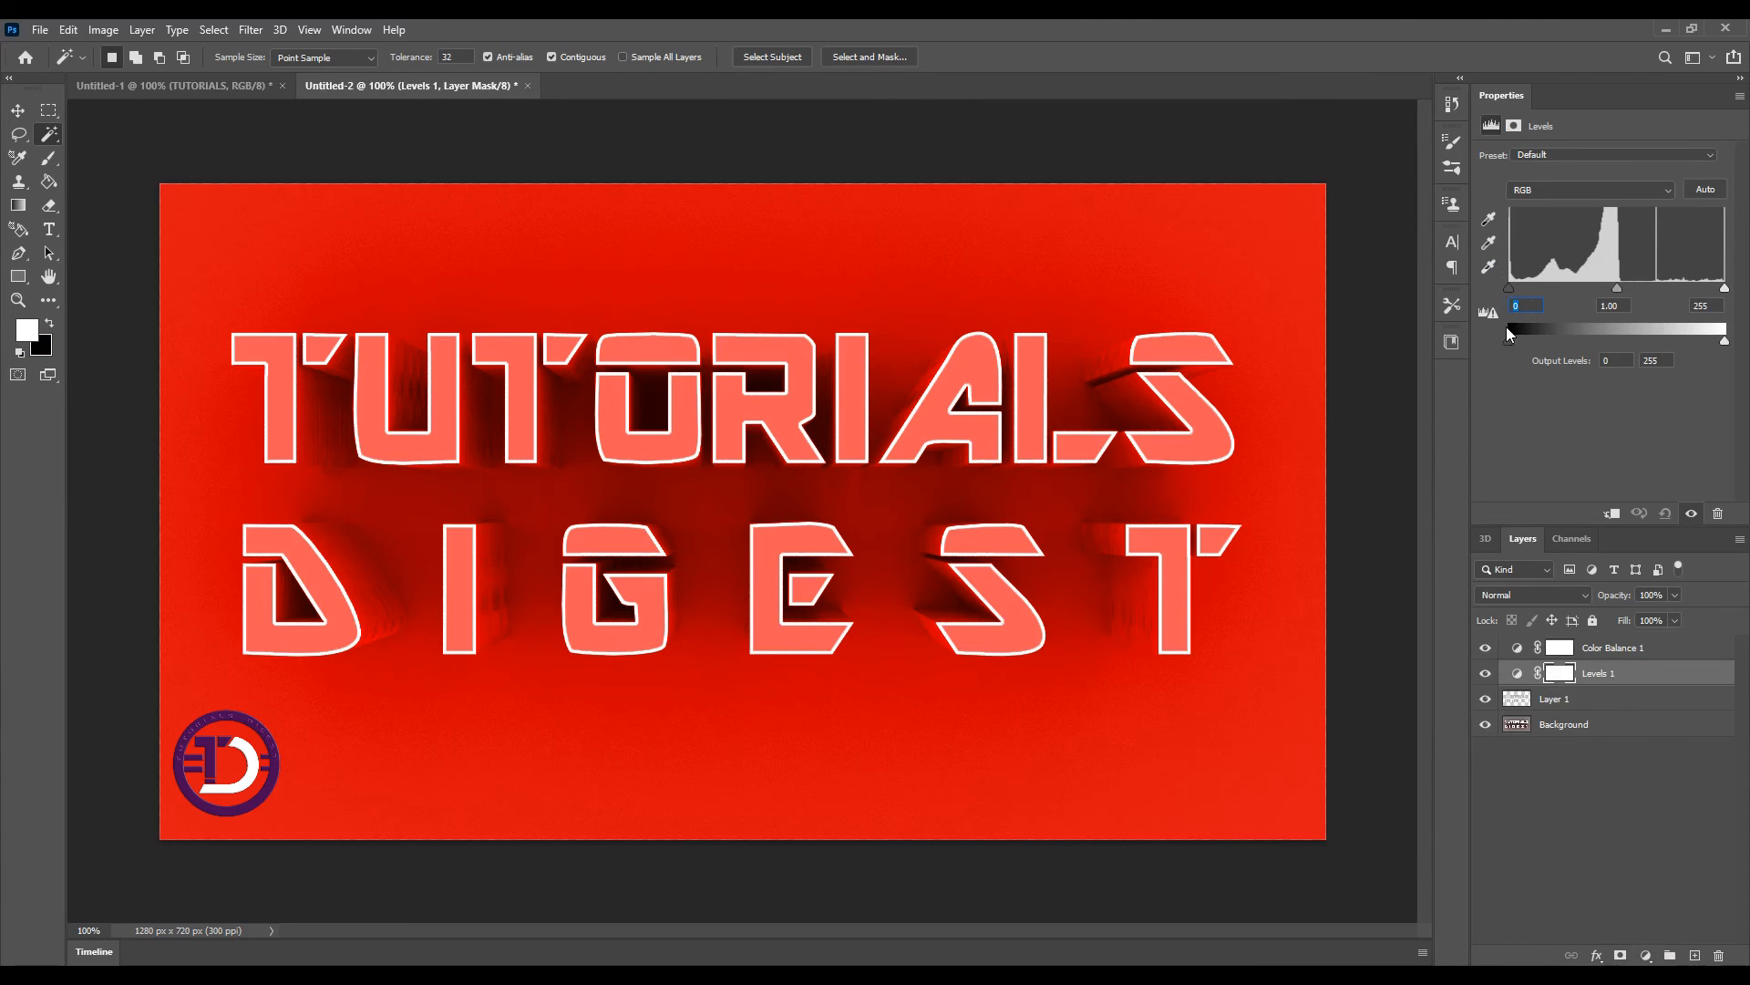
{"action": "type", "text": "40"}
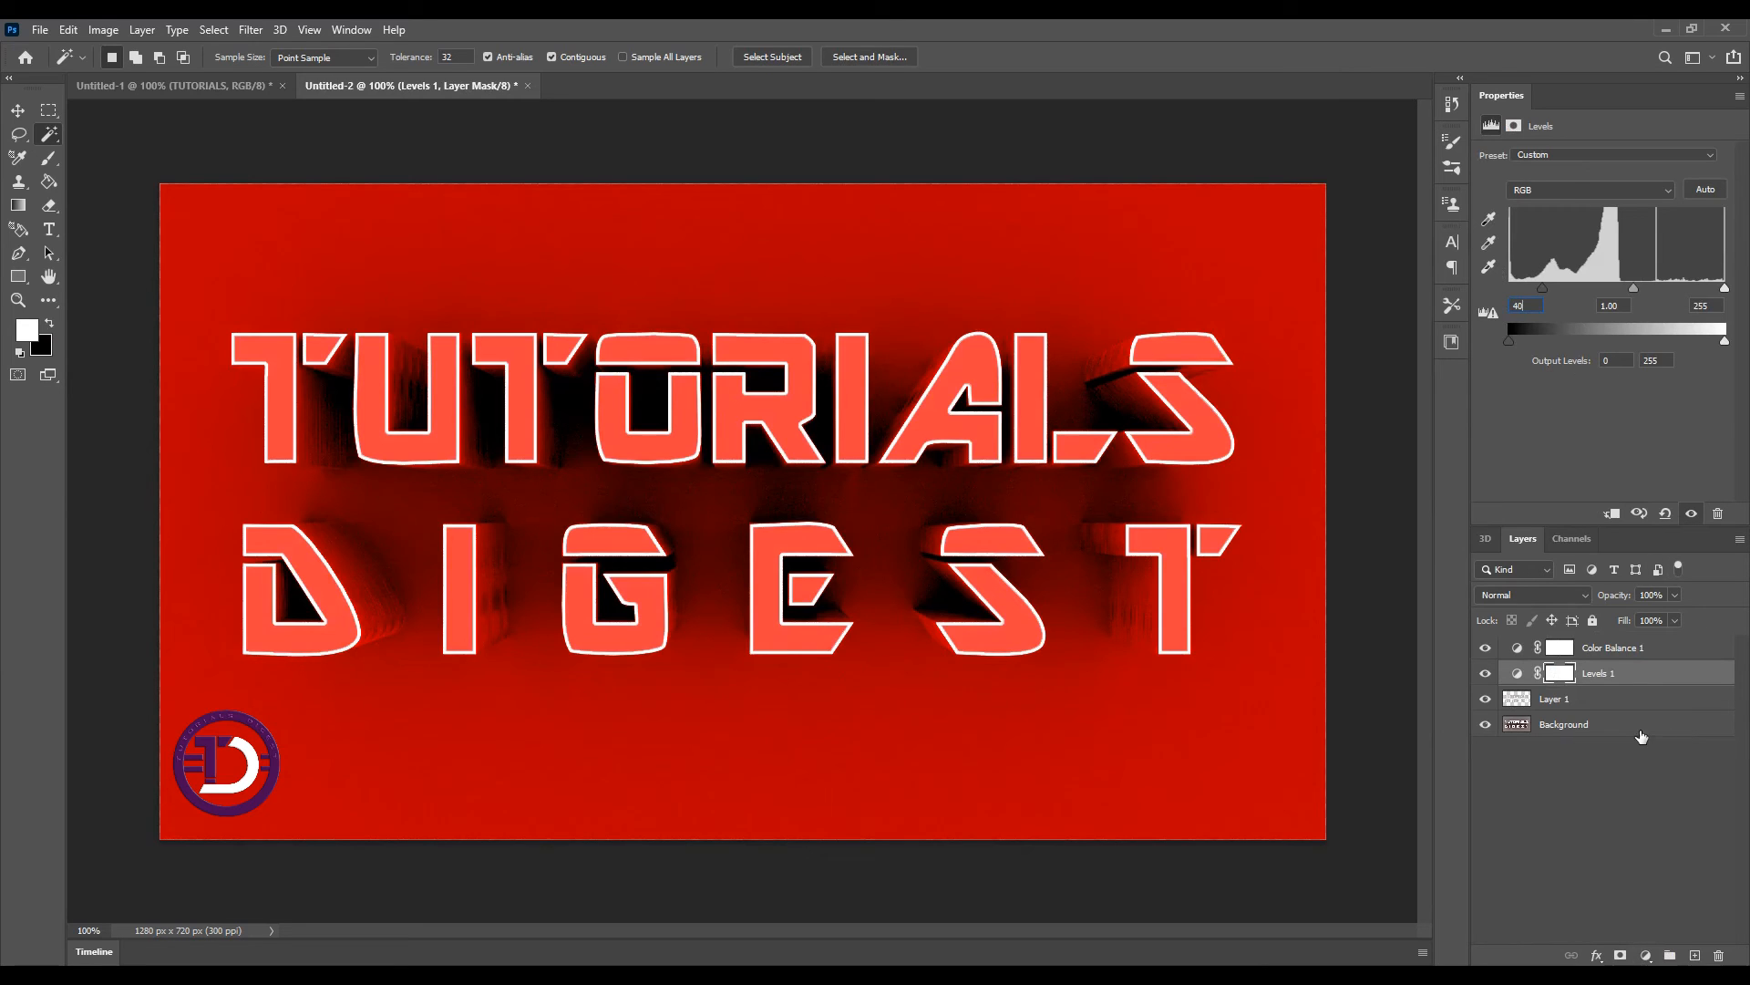
Add a Vibrance adjustment layer above Layer 1, setting vibrance to +100 and saturation to +5
{"action": "left_click", "coordinate": [1582, 702]}
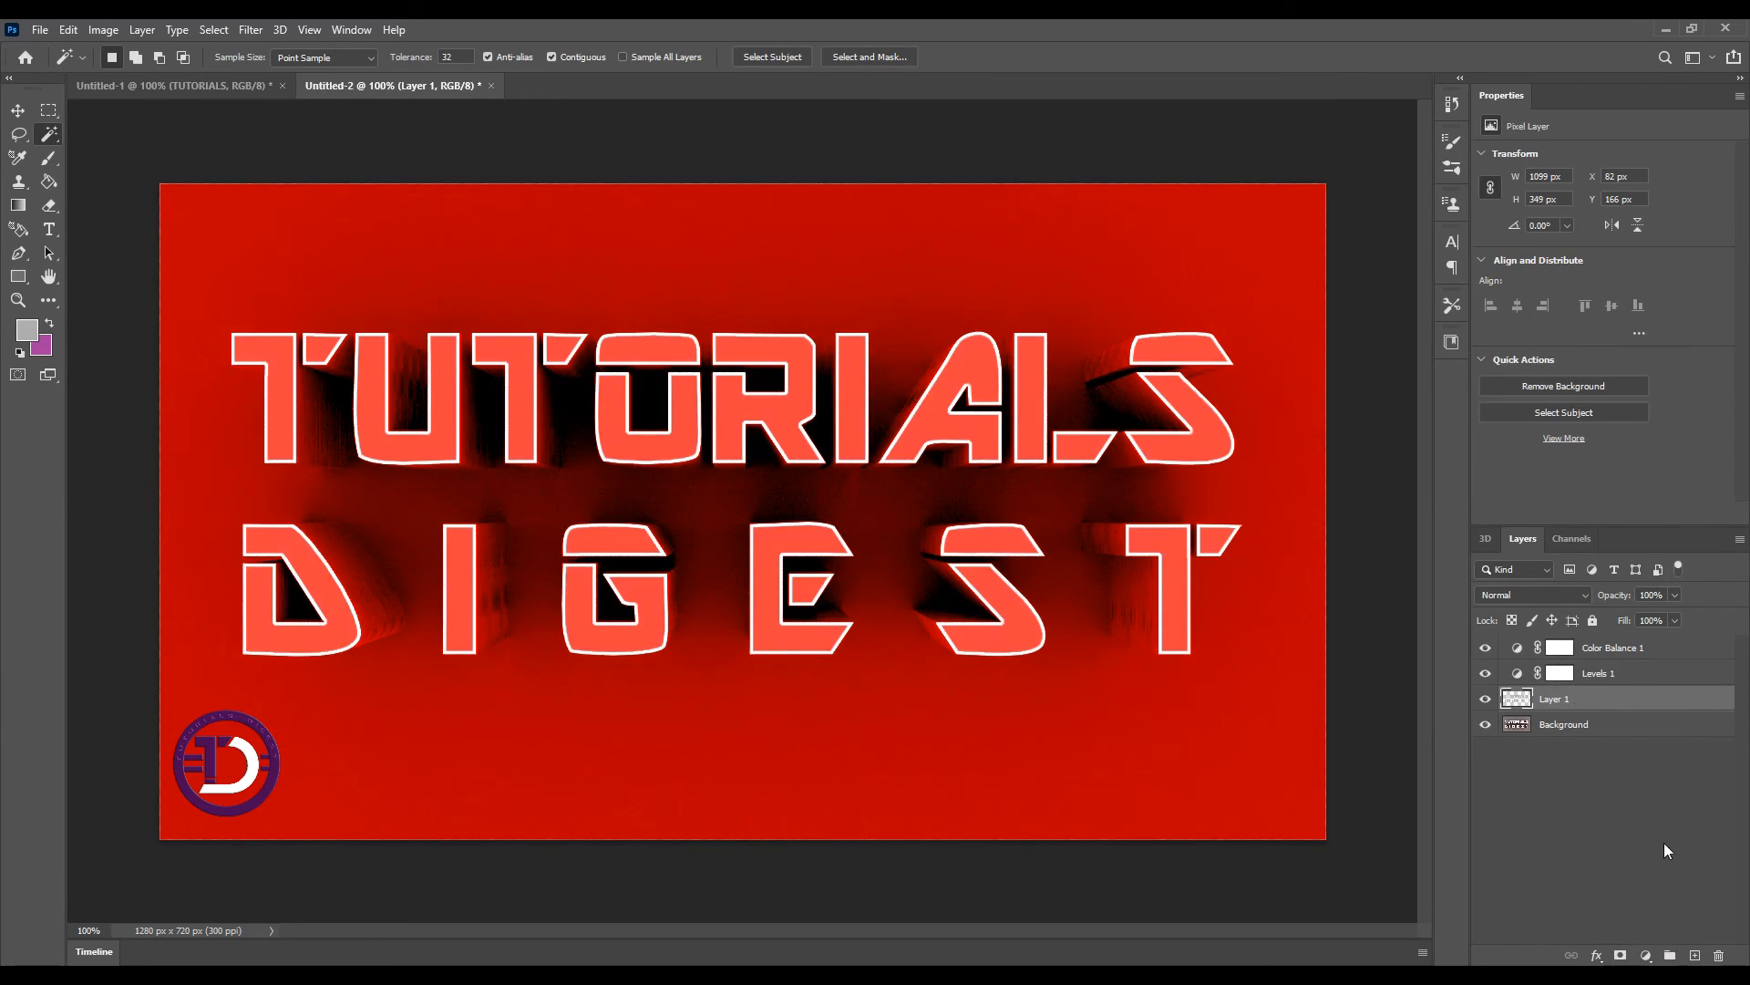
{"action": "left_click", "coordinate": [1652, 957]}
{"action": "left_click", "coordinate": [1632, 768]}
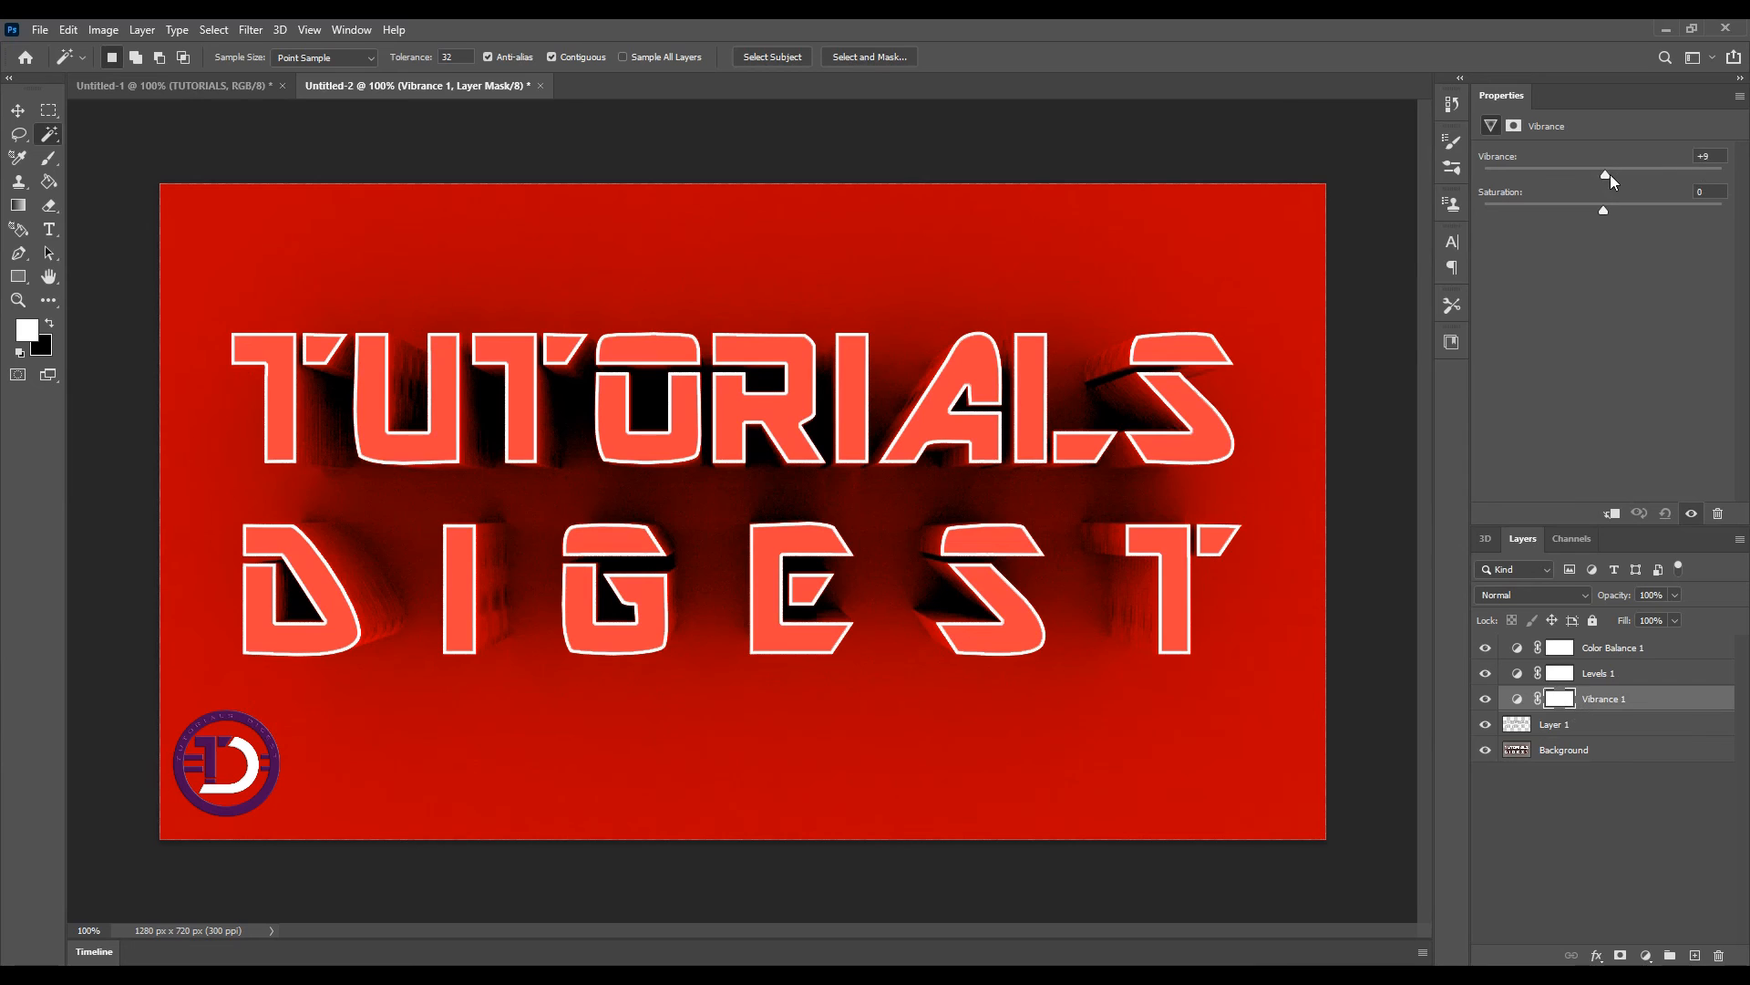
{"action": "left_click_drag", "start_coordinate": [1627, 176], "coordinate": [1719, 178]}
{"action": "left_click_drag", "start_coordinate": [1604, 207], "coordinate": [1738, 208]}
{"action": "left_click_drag", "start_coordinate": [1610, 207], "coordinate": [1605, 209]}
Toggle the visibility of the adjustment layers off and on to compare the image before and after
{"action": "left_click", "coordinate": [1487, 650]}
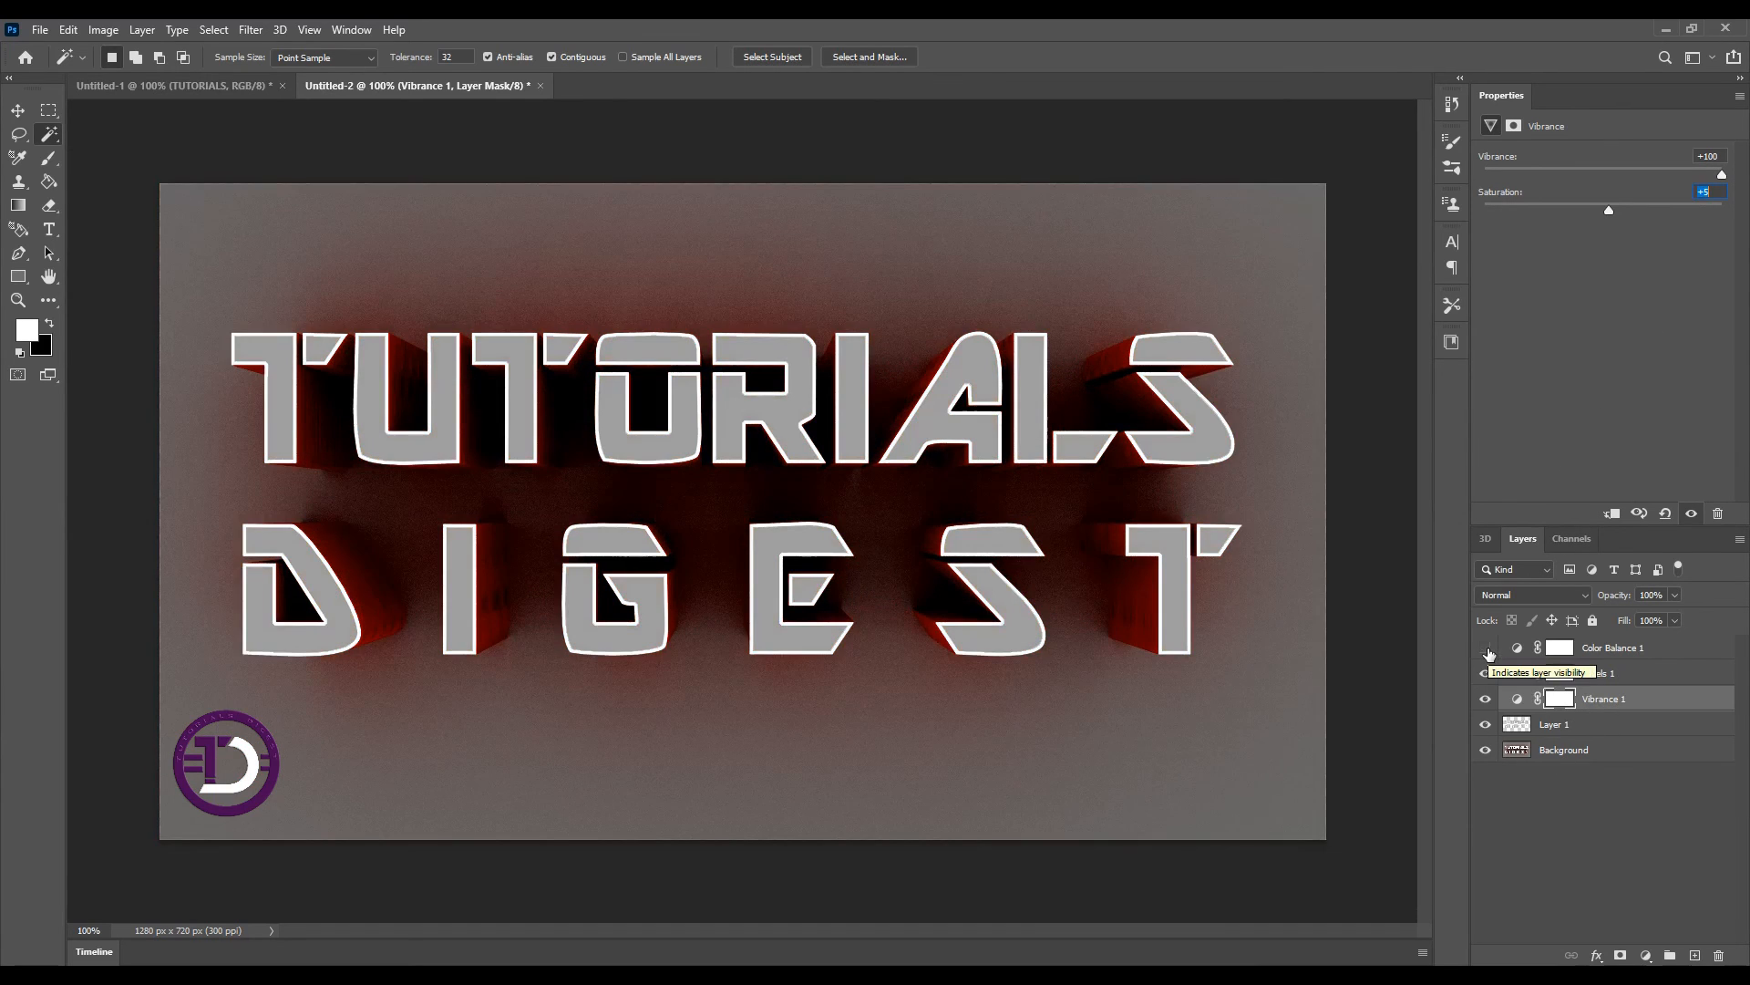
{"action": "left_click", "coordinate": [1487, 649]}
{"action": "left_click", "coordinate": [1486, 675]}
{"action": "left_click", "coordinate": [1486, 674]}
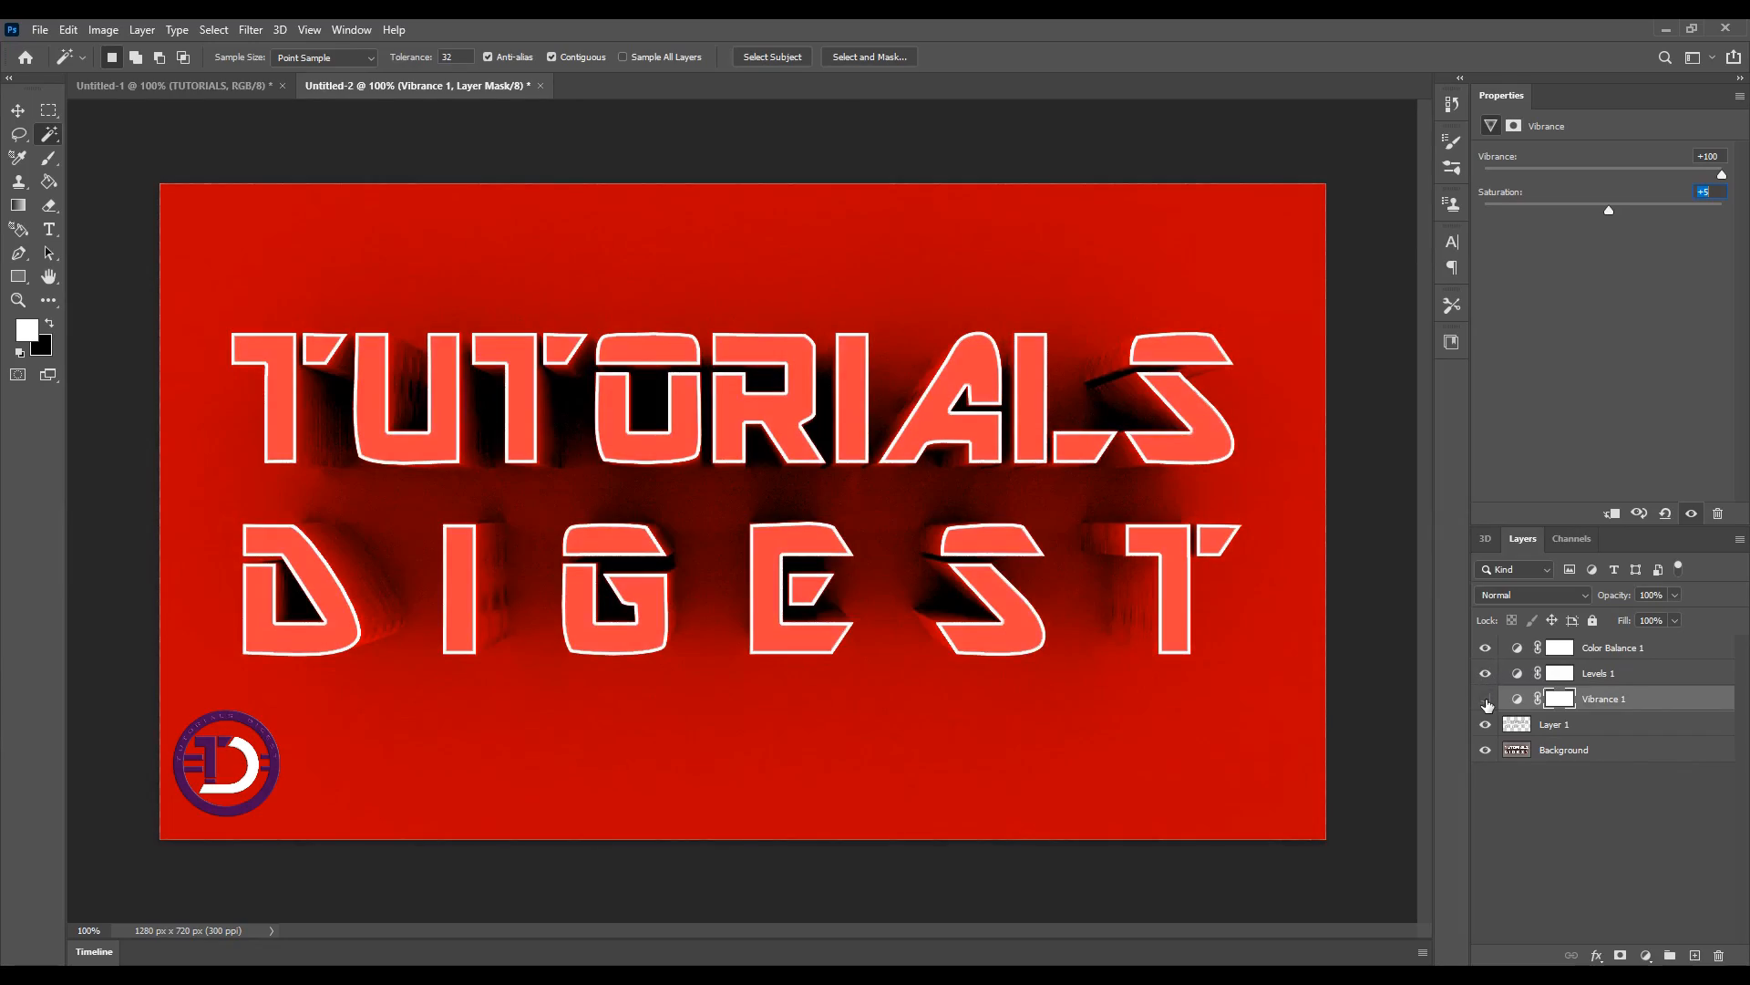
{"action": "left_click", "coordinate": [1486, 699]}
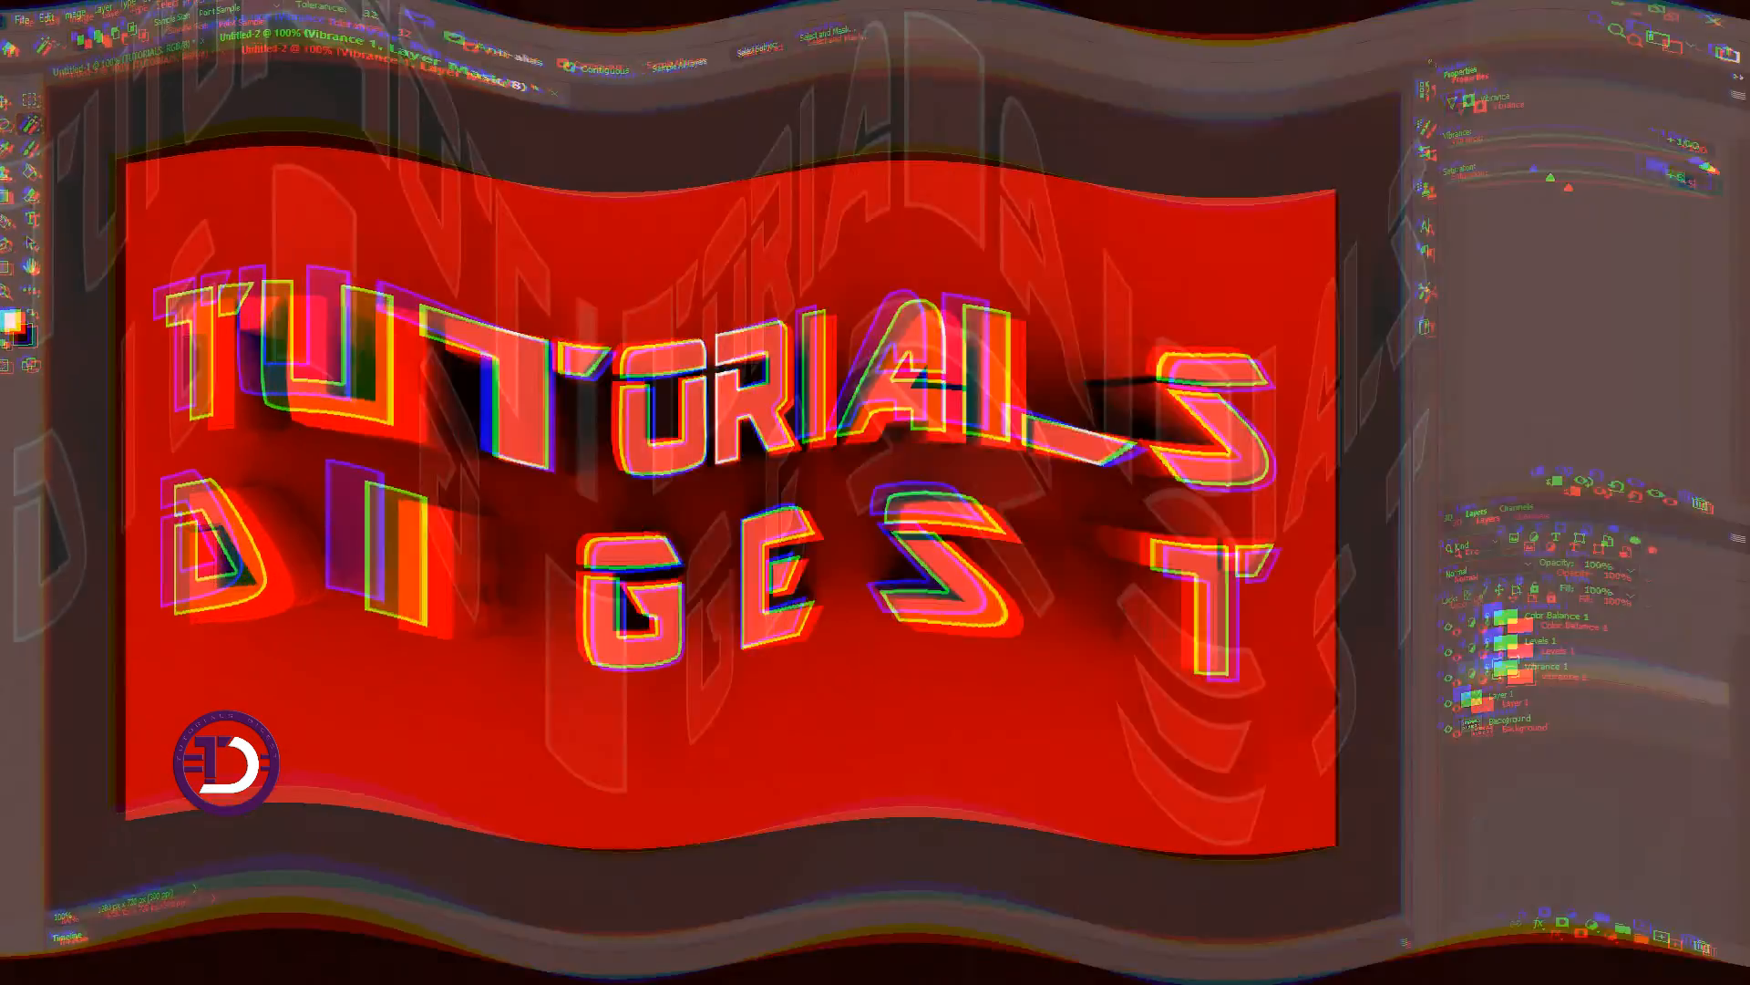